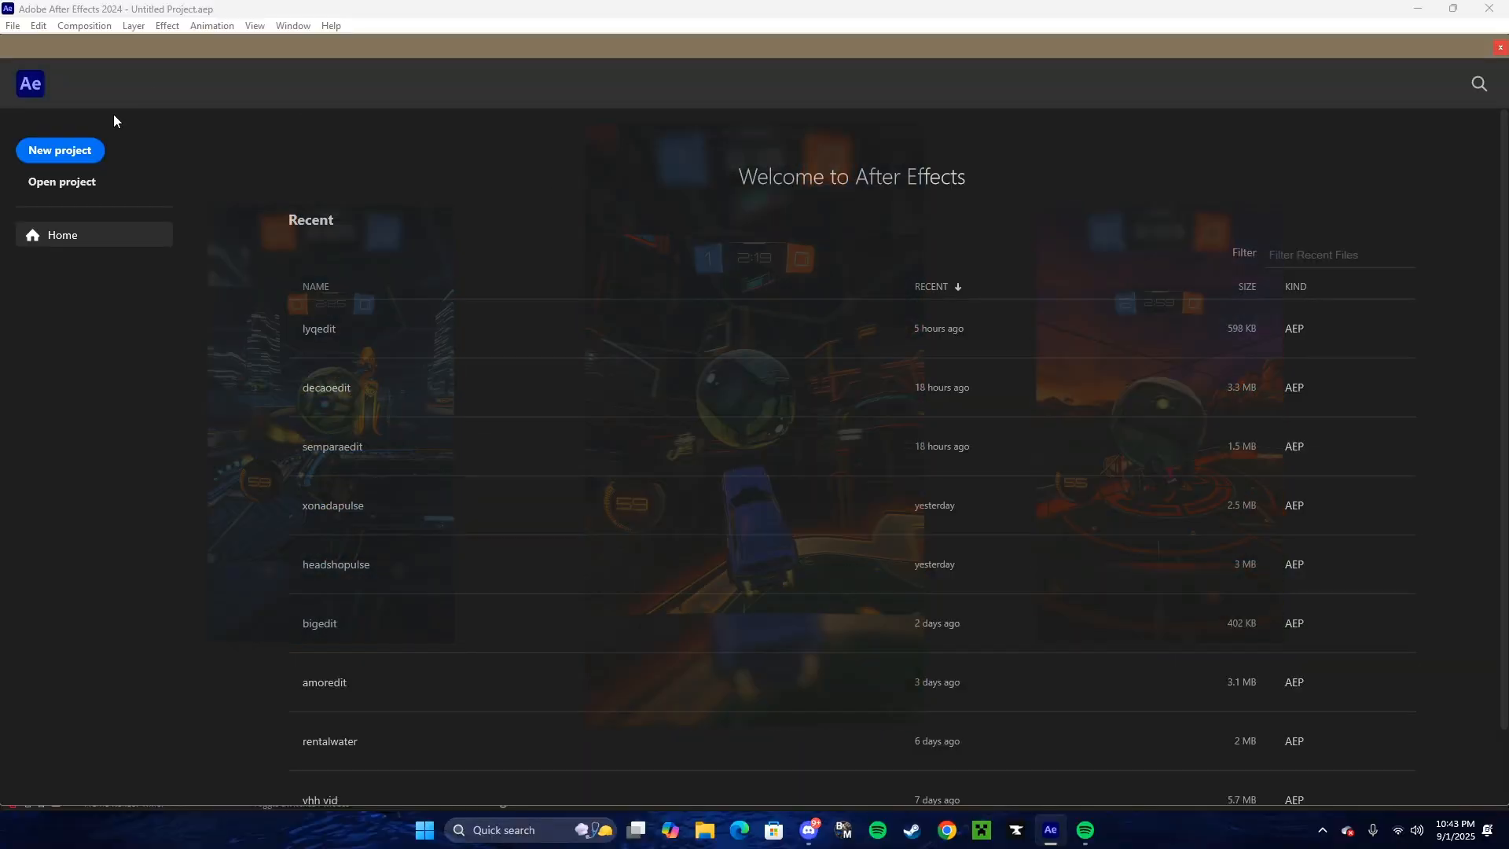
- Create a new project containing a 1920 x 1080 composition at 60 frames per second
click(86, 151)
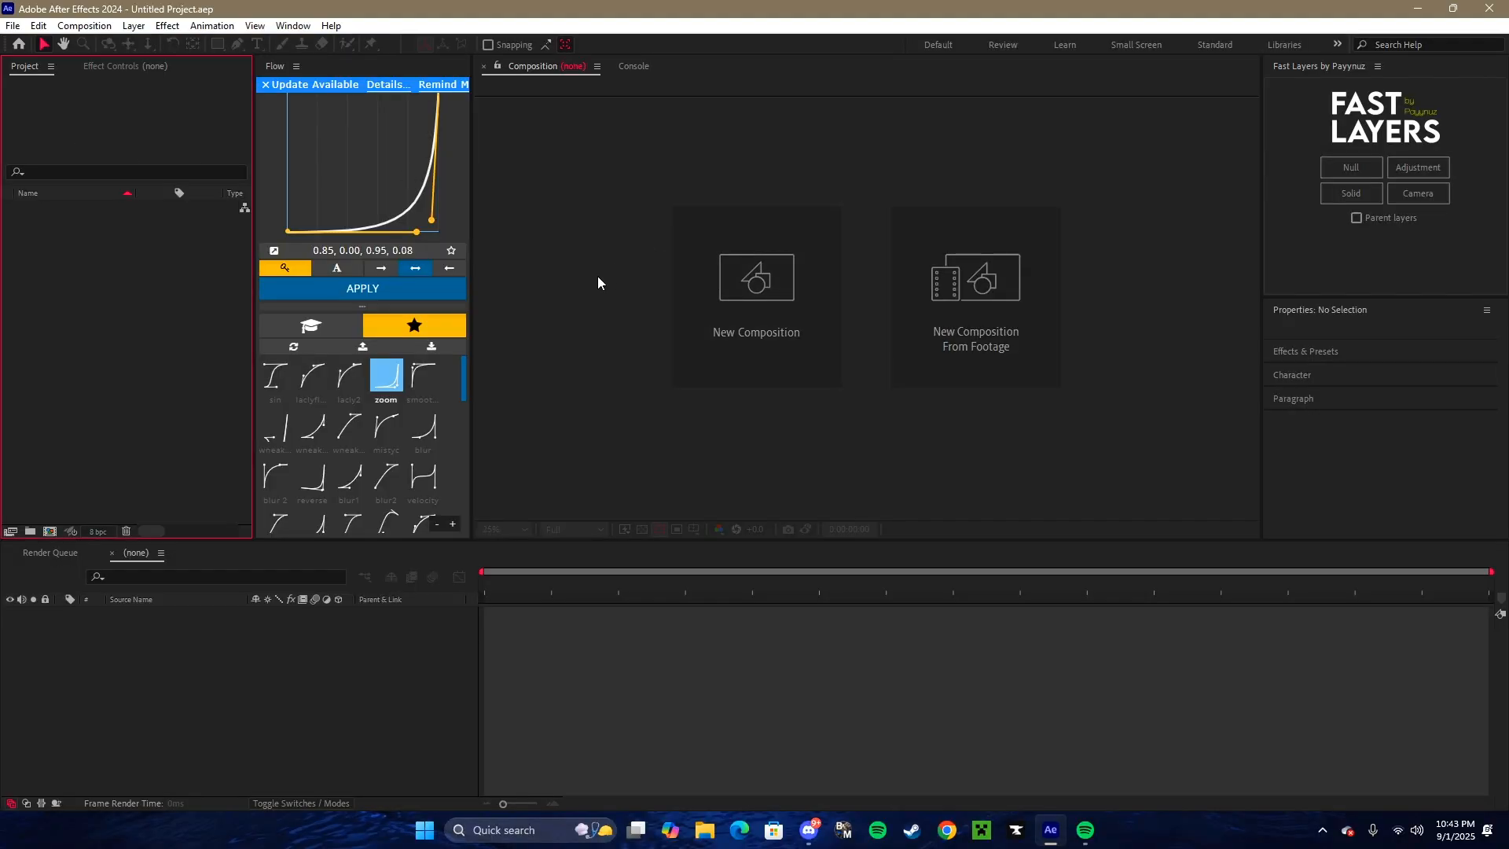
click(756, 289)
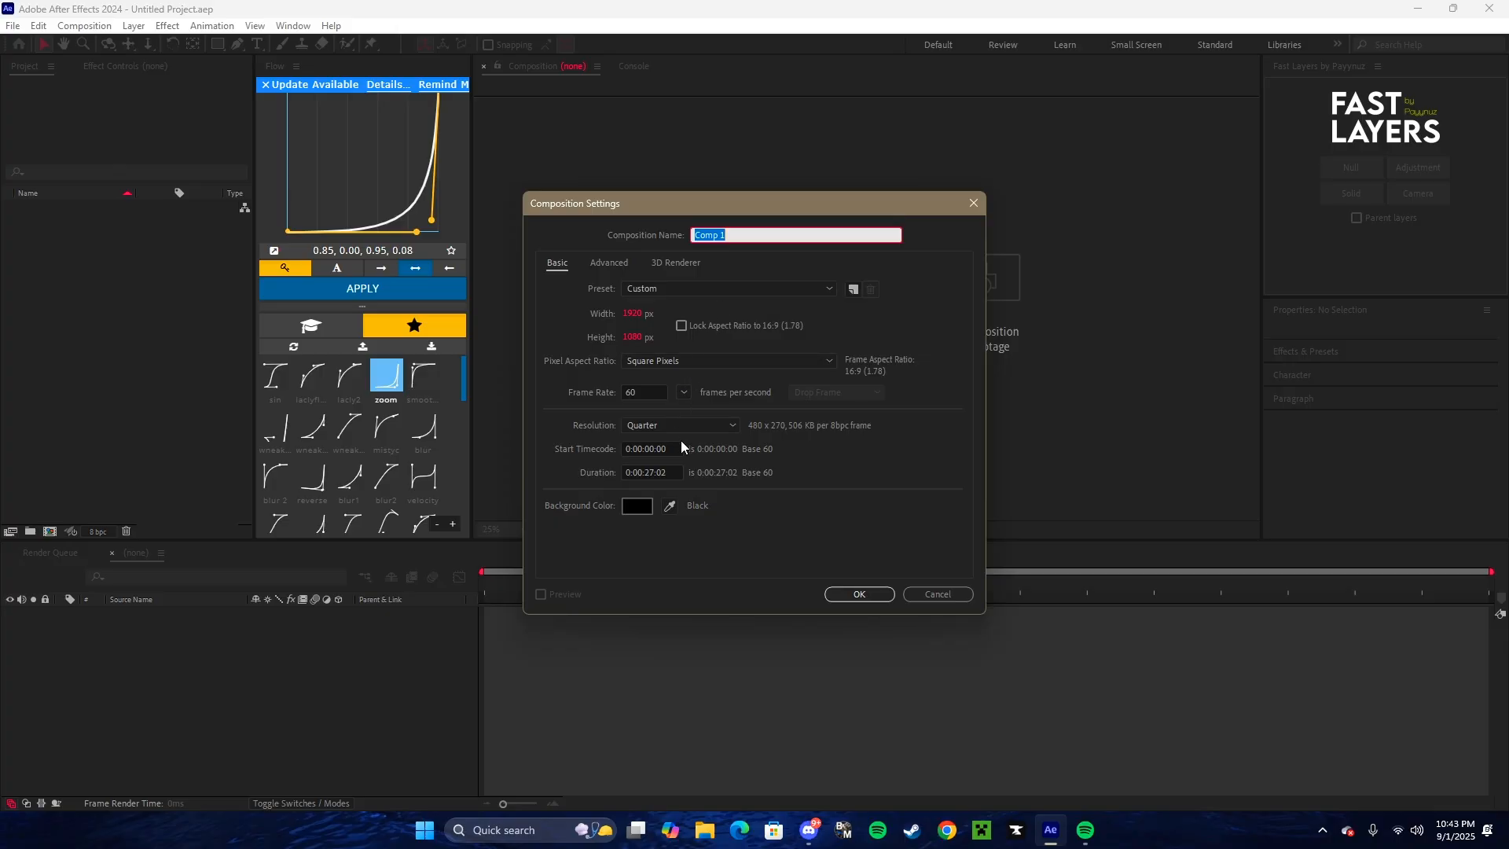
click(889, 593)
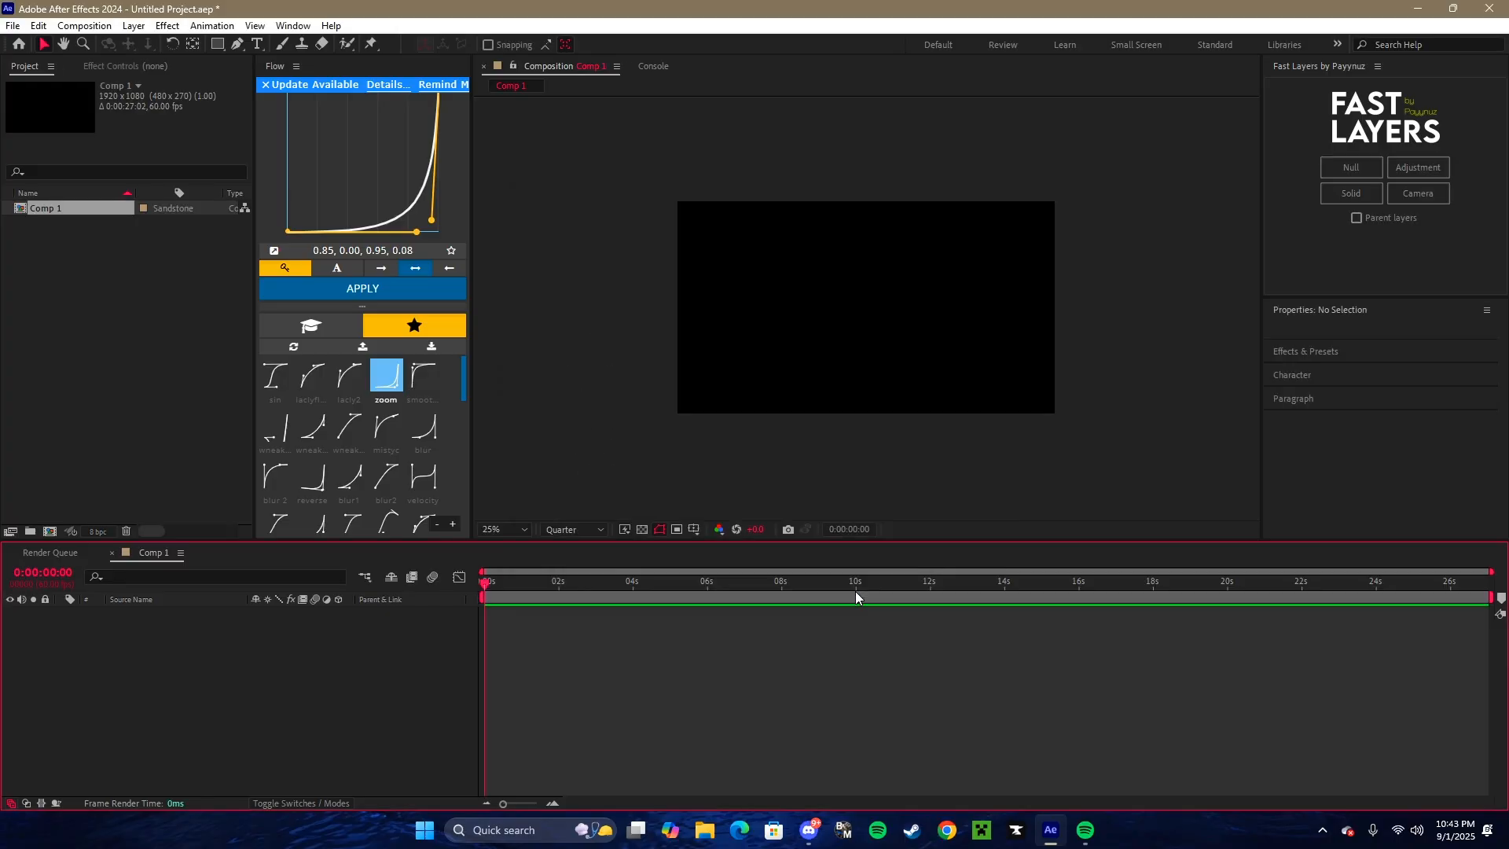
- Change the composition's size to 1080 px wide by 1920 px high
right_click(75, 245)
right_click(580, 275)
click(616, 306)
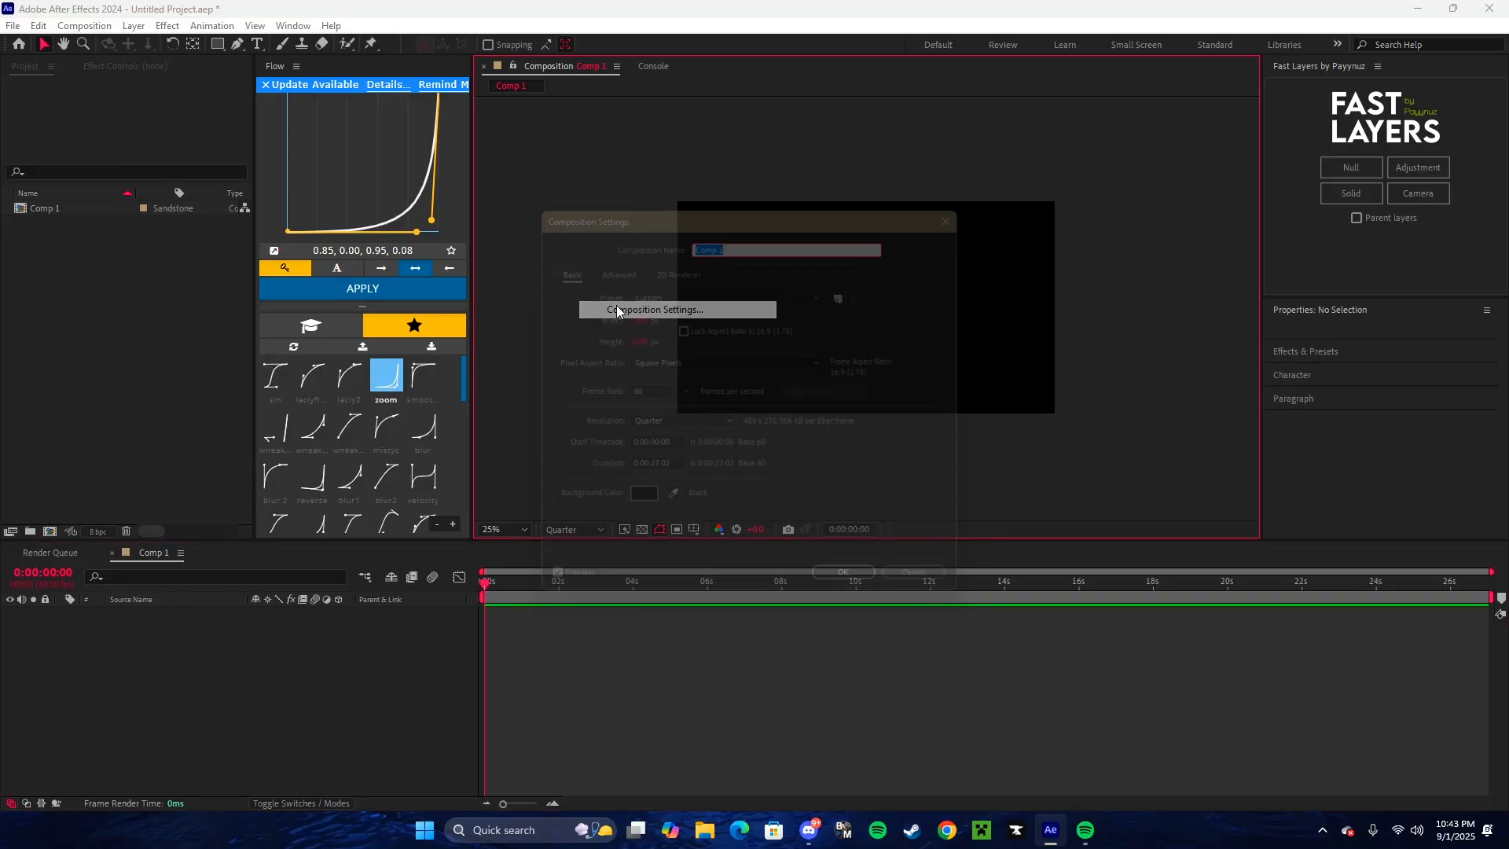
click(633, 314)
text(10)
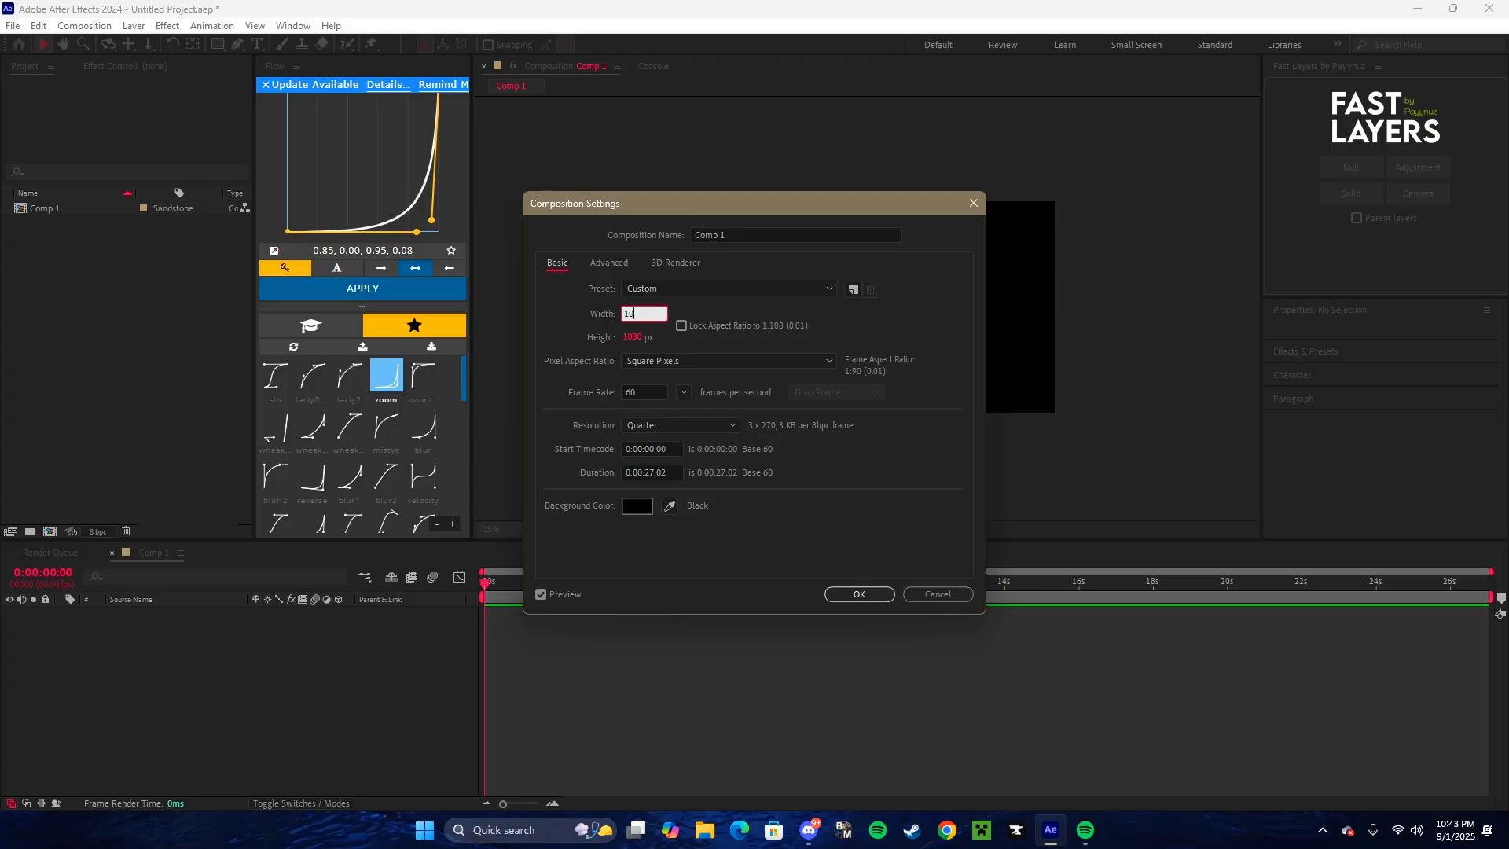
text(80)
click(628, 337)
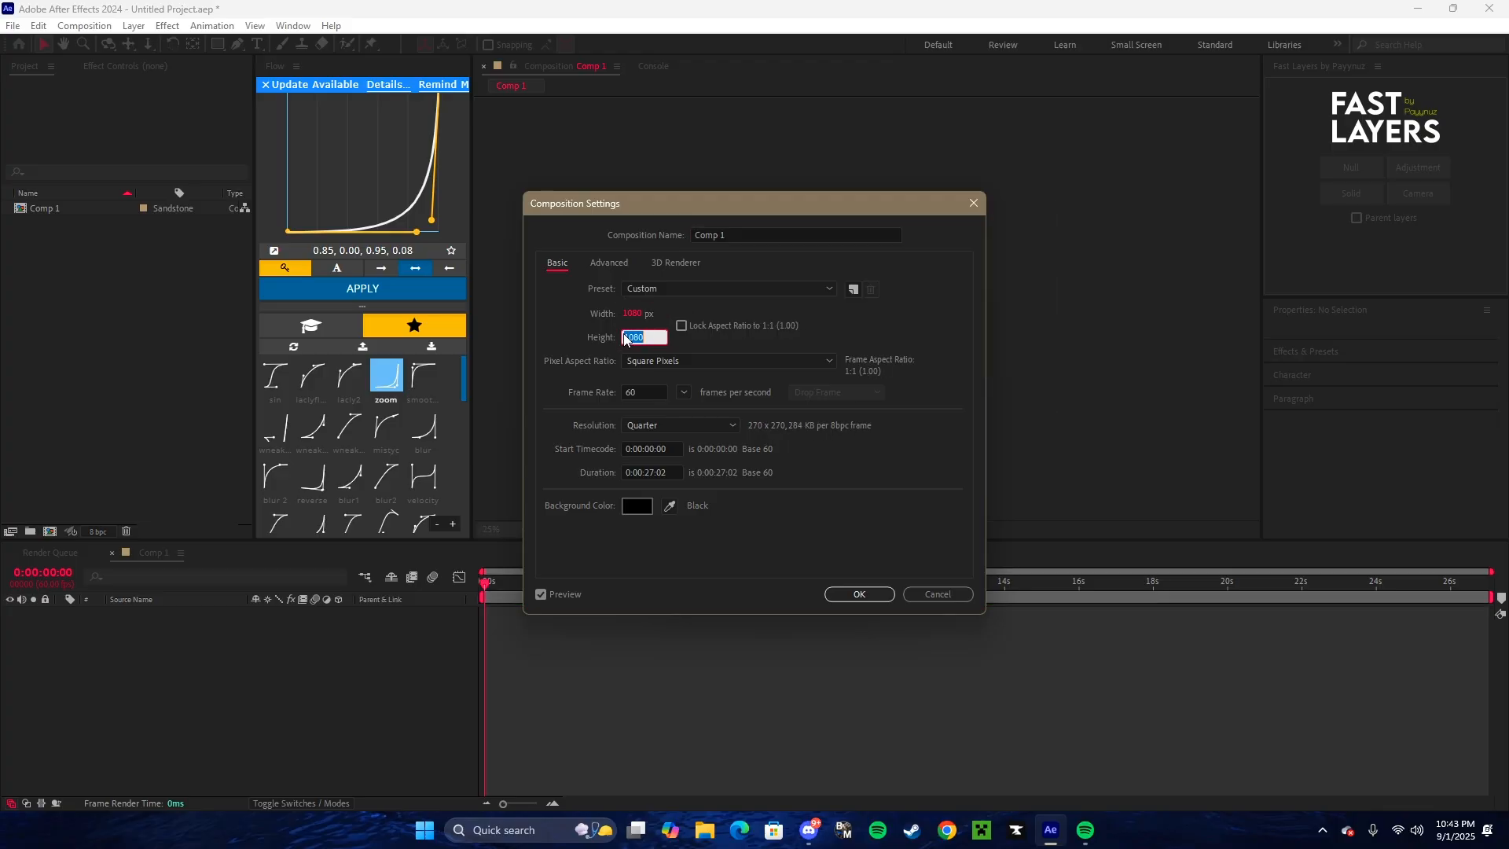
text(1920)
click(855, 595)
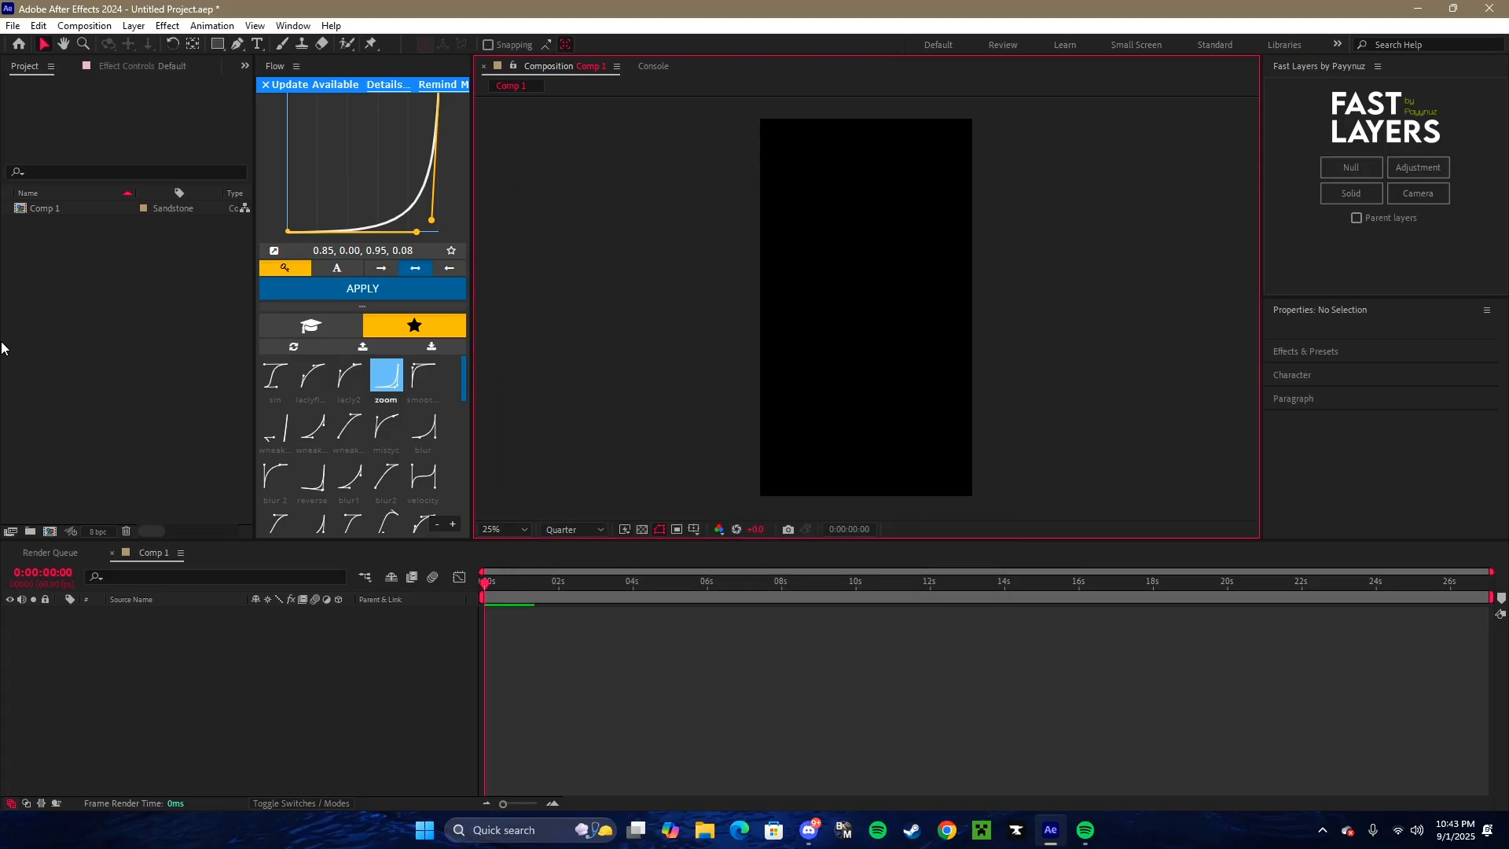
- Import the two Rocket League MP4 clips into the project
right_click(16, 302)
mouse_move(182, 386)
click(267, 395)
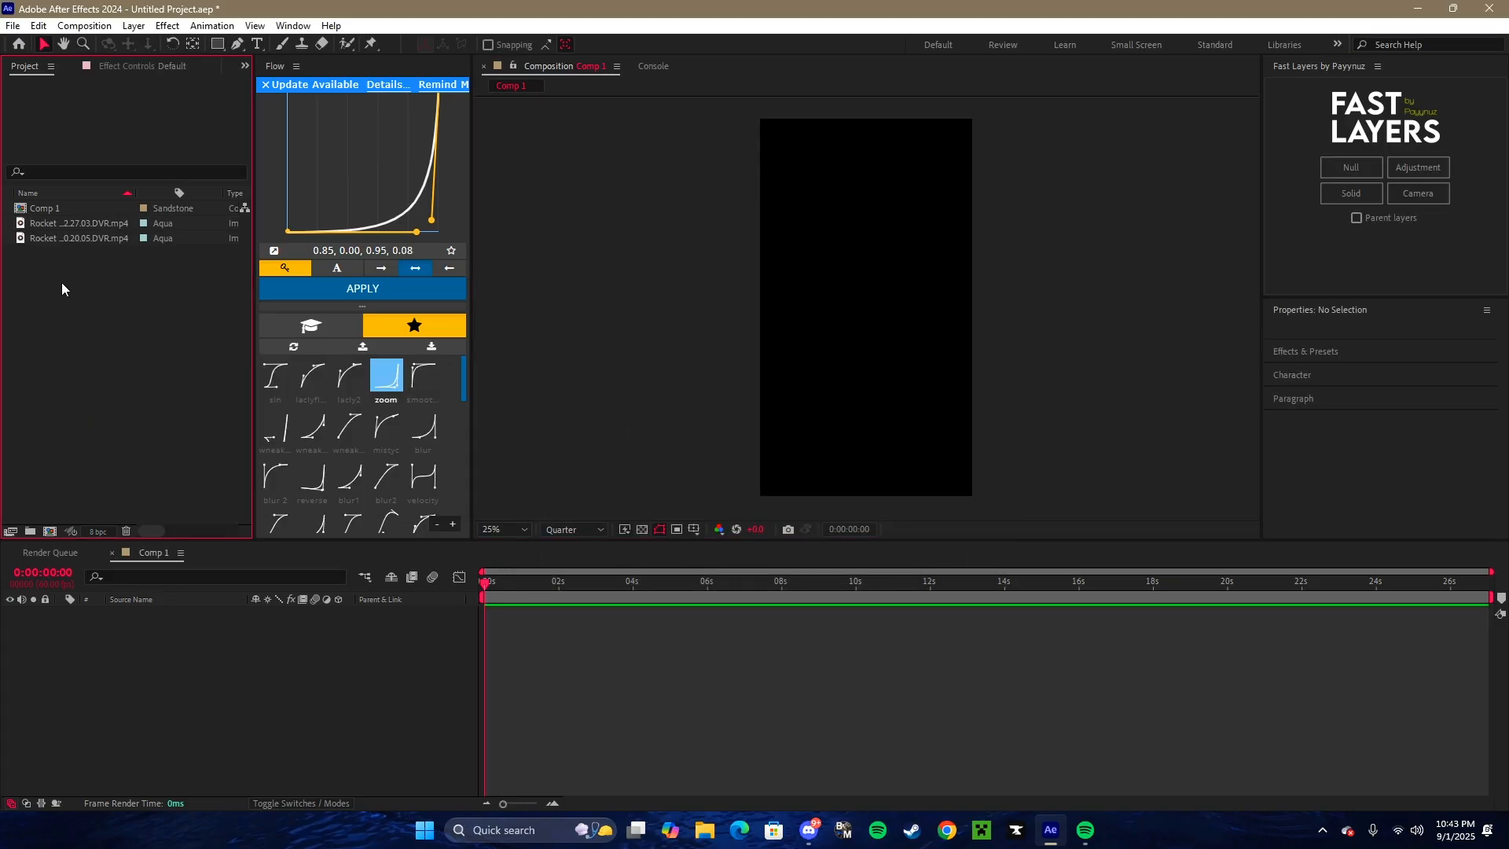
- Place the Rocket League clip ending in 27.03 on the timeline, slide it to end at about 9 seconds, and dismiss the Flow update notice
click(670, 673)
drag(875, 611, 573, 615)
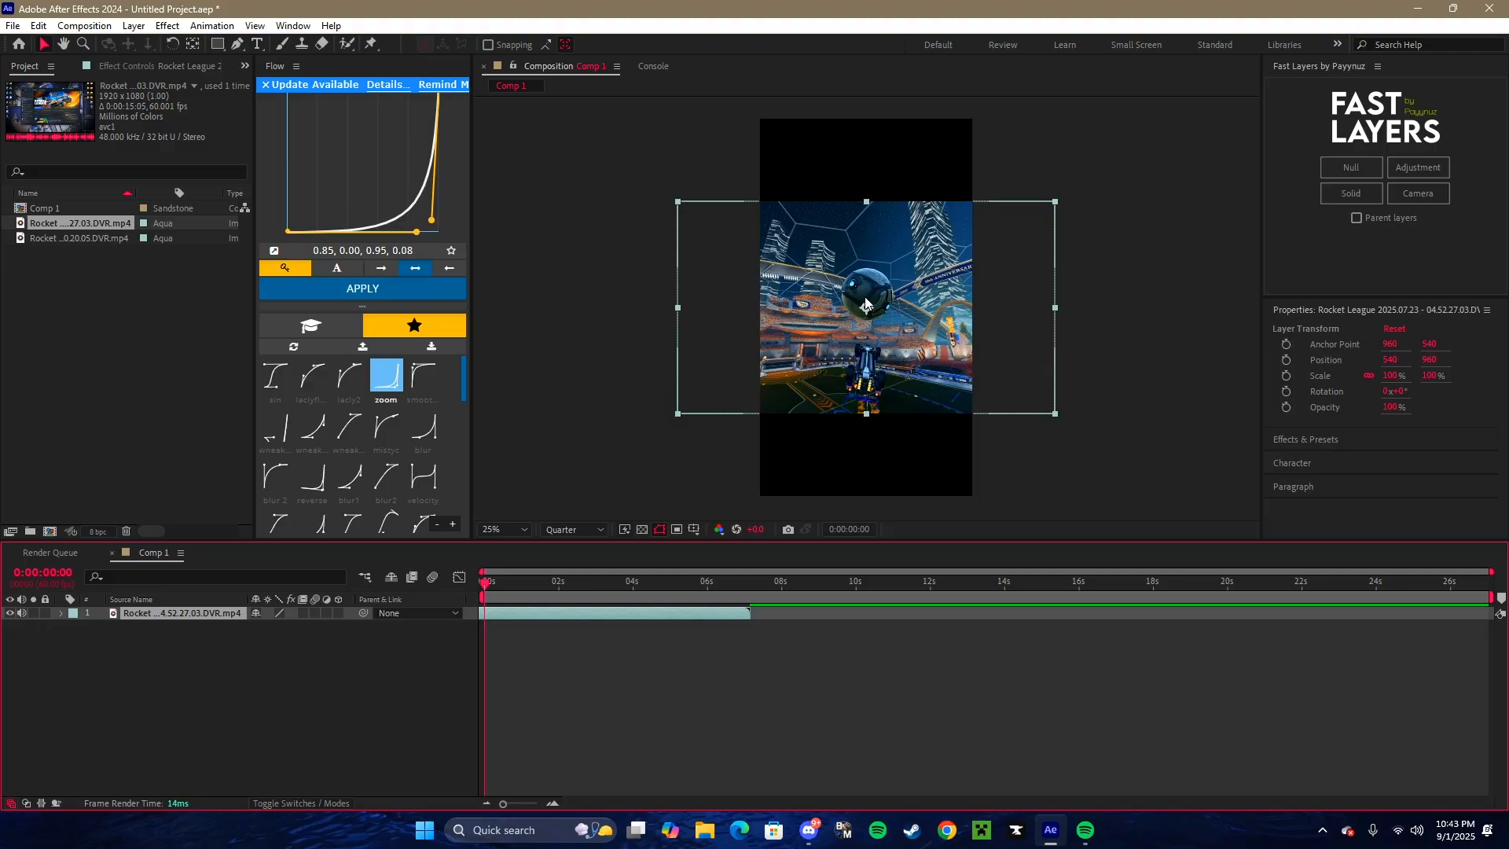
drag(506, 615, 612, 616)
click(265, 84)
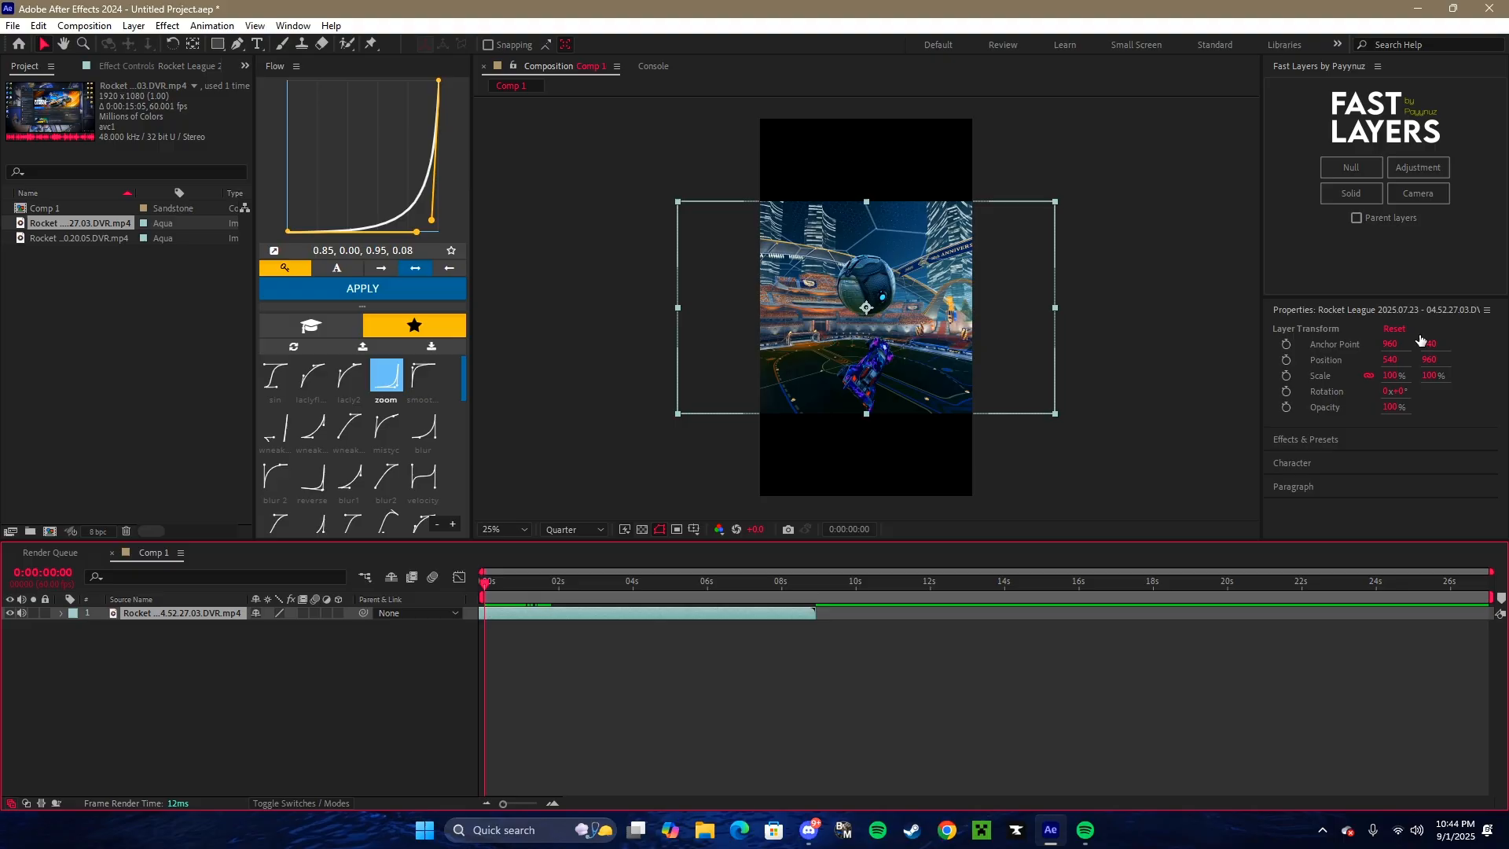
- Try lowering the clip's horizontal position to shift it sideways in the frame
drag(1388, 359, 1140, 356)
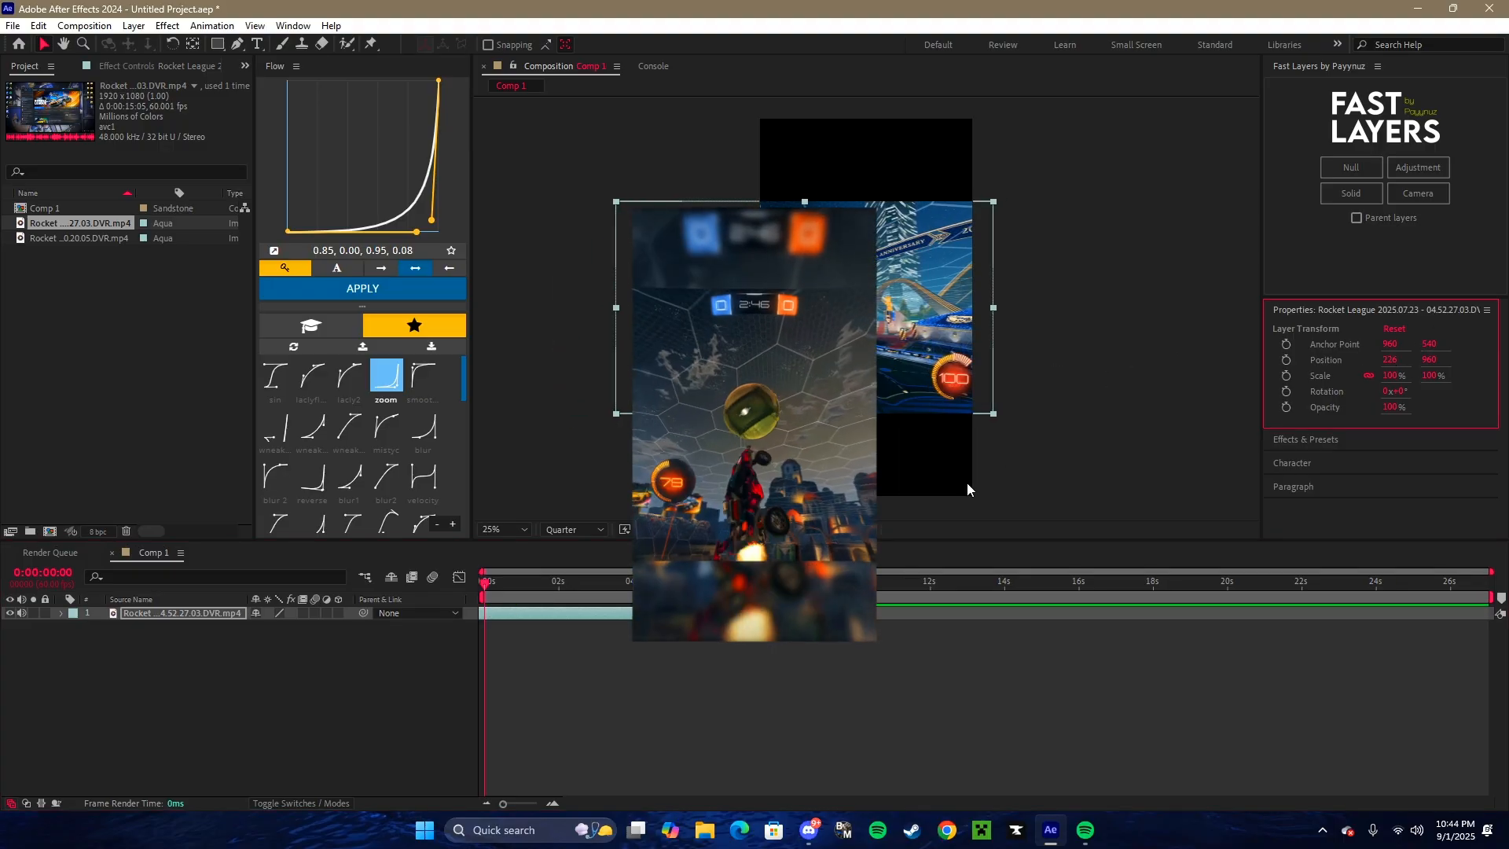
key(ctrl+z)
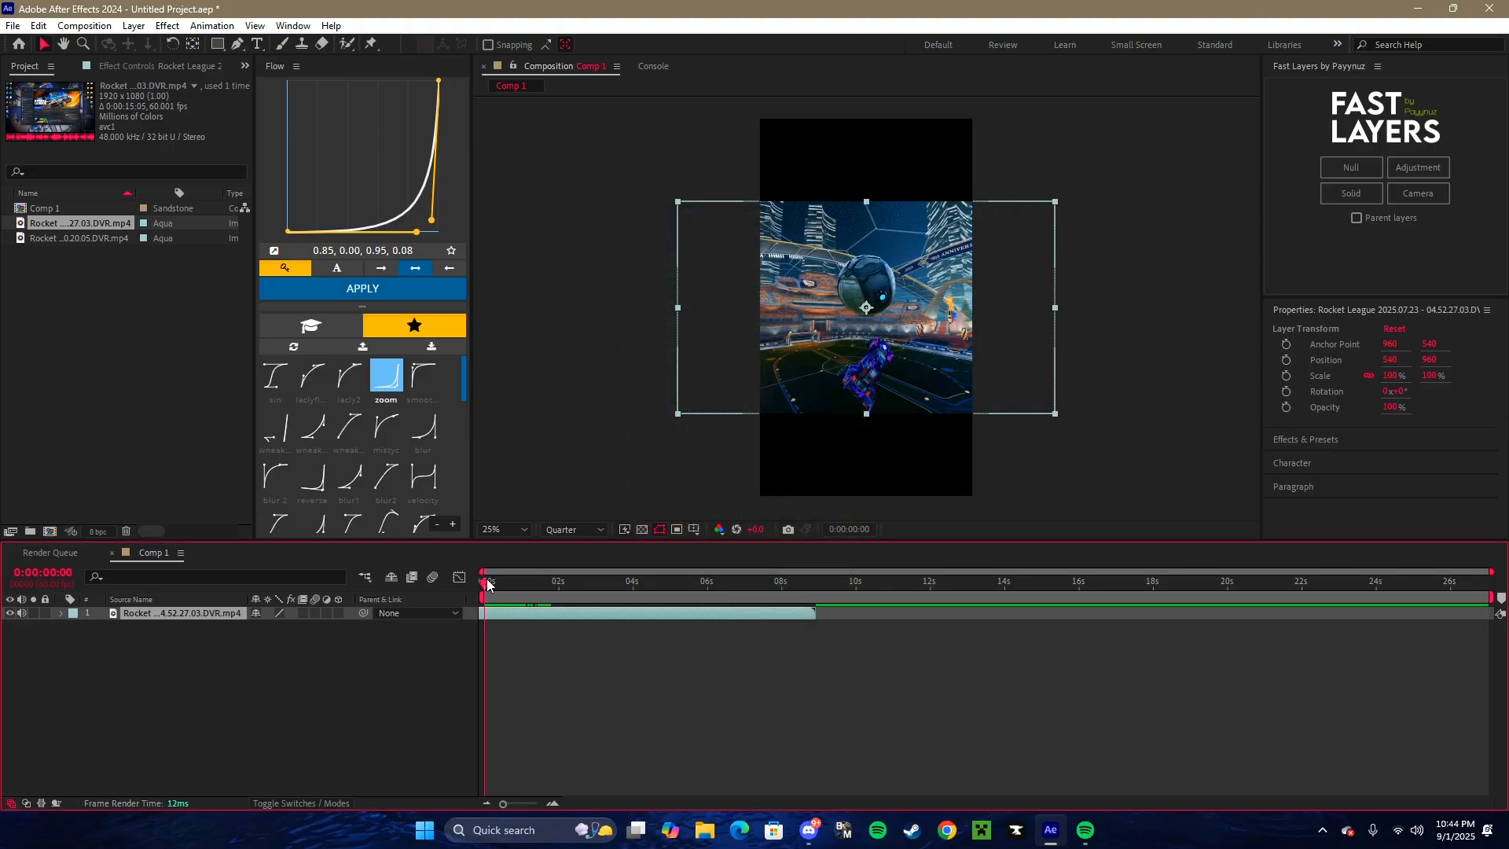
- Slide the clip earlier to end at about 5 seconds, split it at 0:00:00:00 and delete the part before the composition start
mouse_move(487, 583)
mouse_down()
mouse_move(548, 585)
mouse_move(517, 591)
mouse_move(536, 602)
mouse_move(465, 595)
mouse_up()
drag(750, 616, 580, 609)
key(ctrl+d)
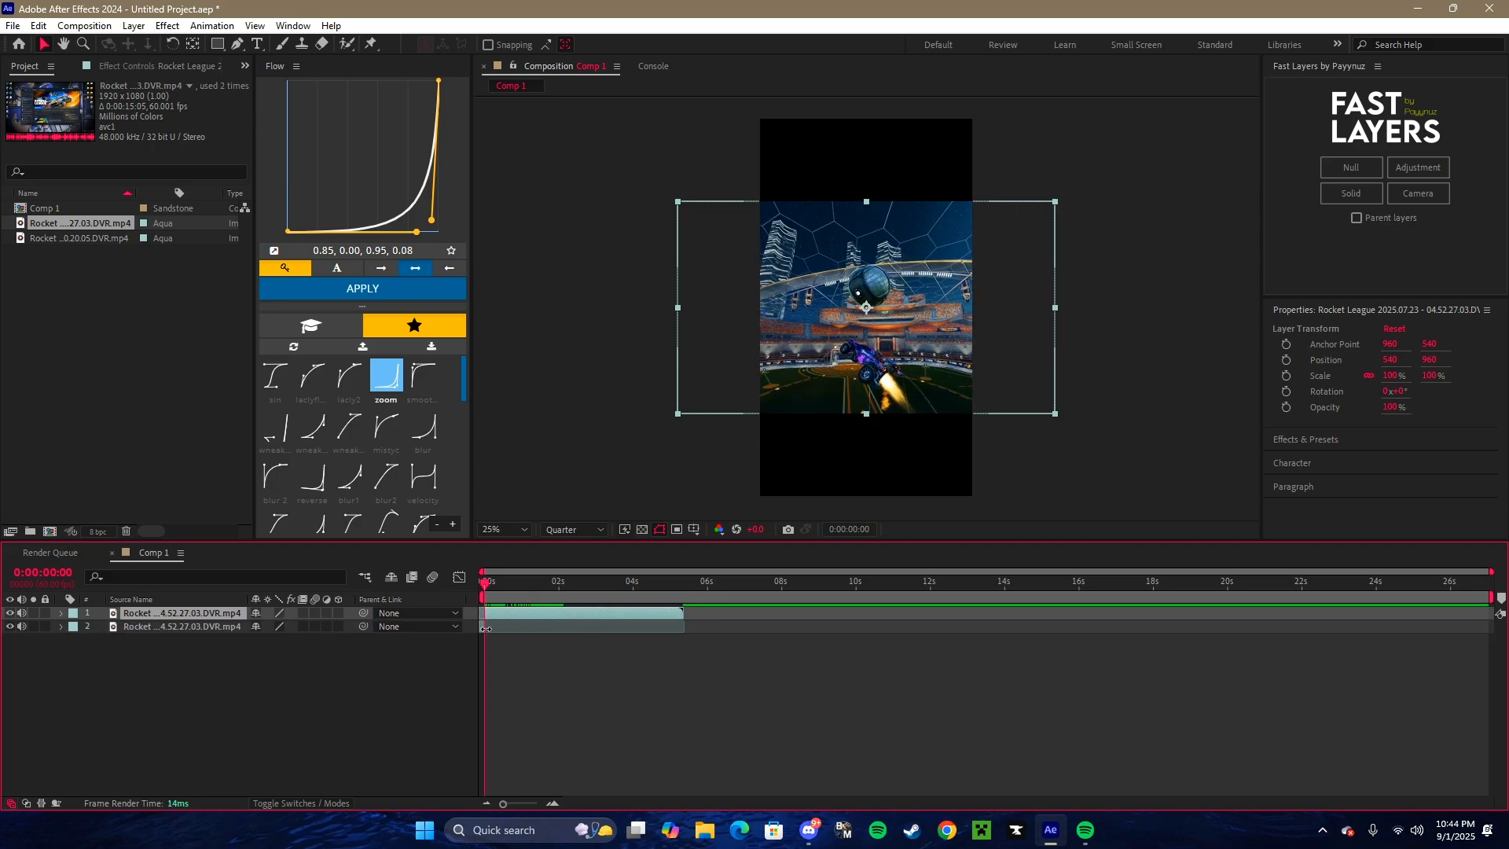
click(485, 629)
key(Delete)
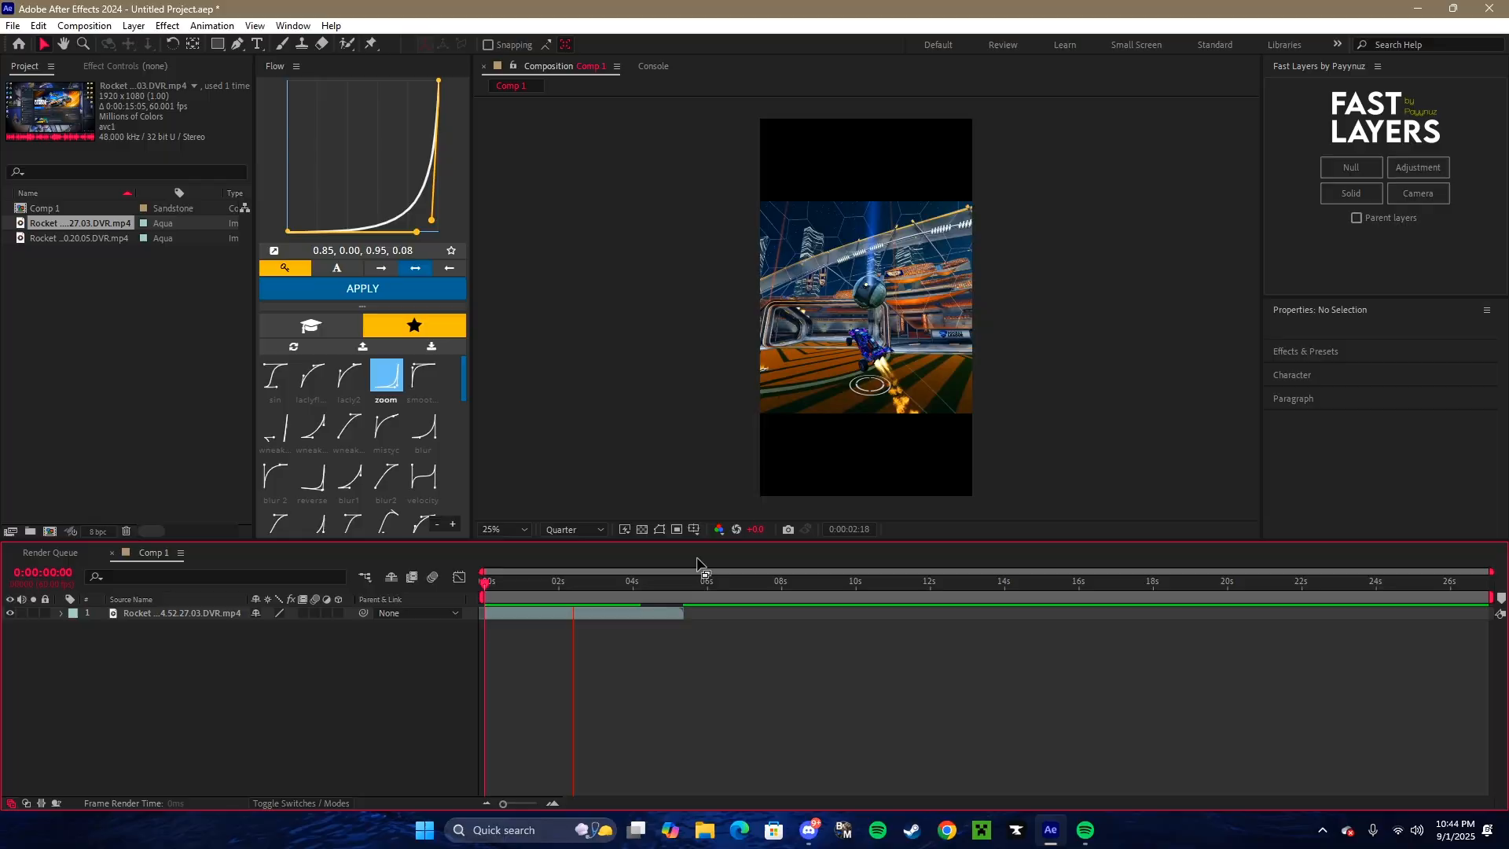
- Add the Rocket League clip ending in 20.05 to the timeline directly after the first clip
click(644, 614)
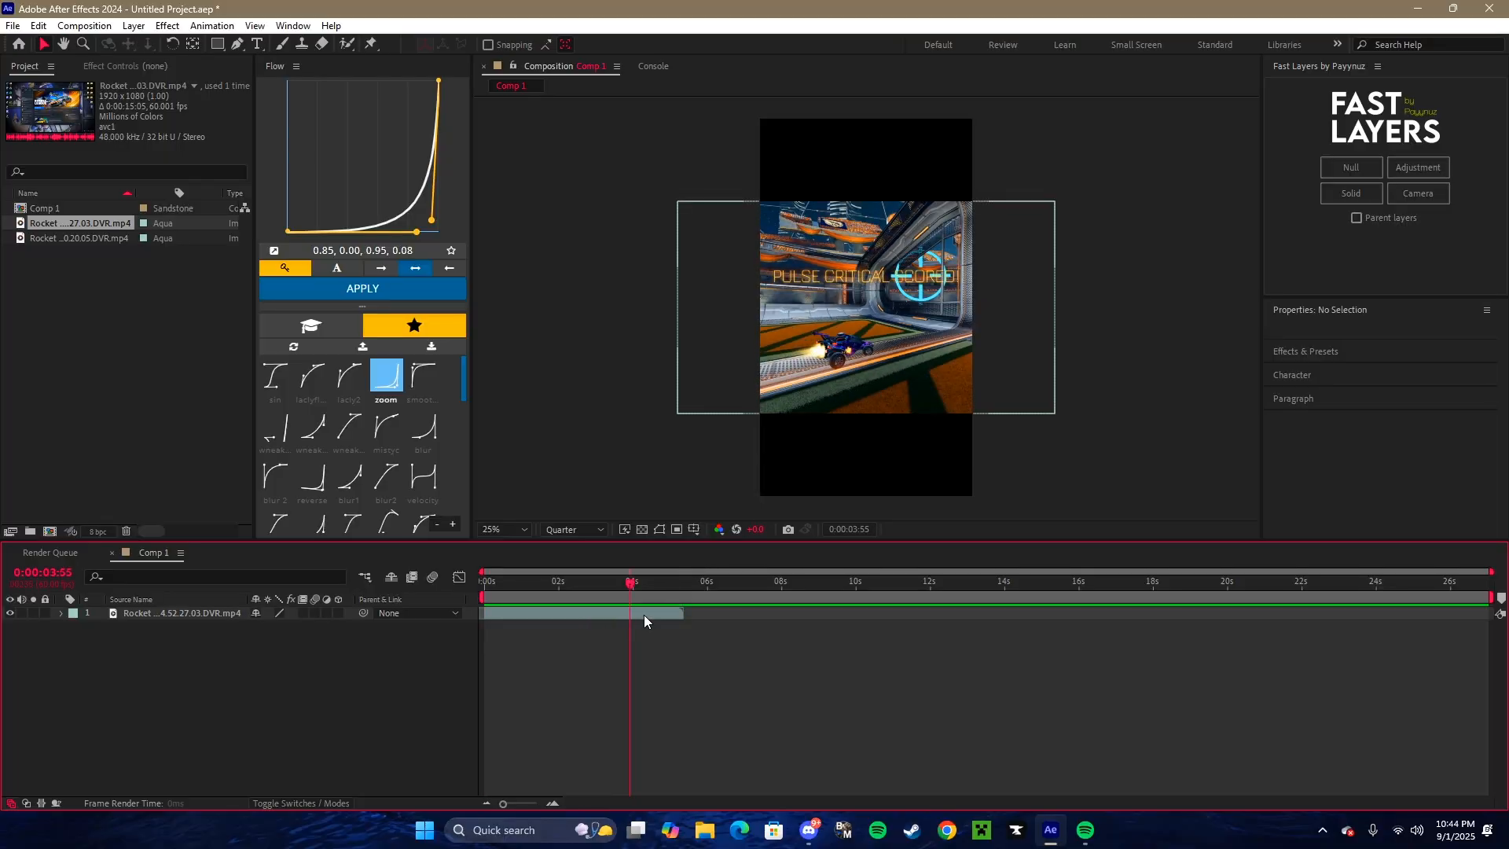
click(38, 237)
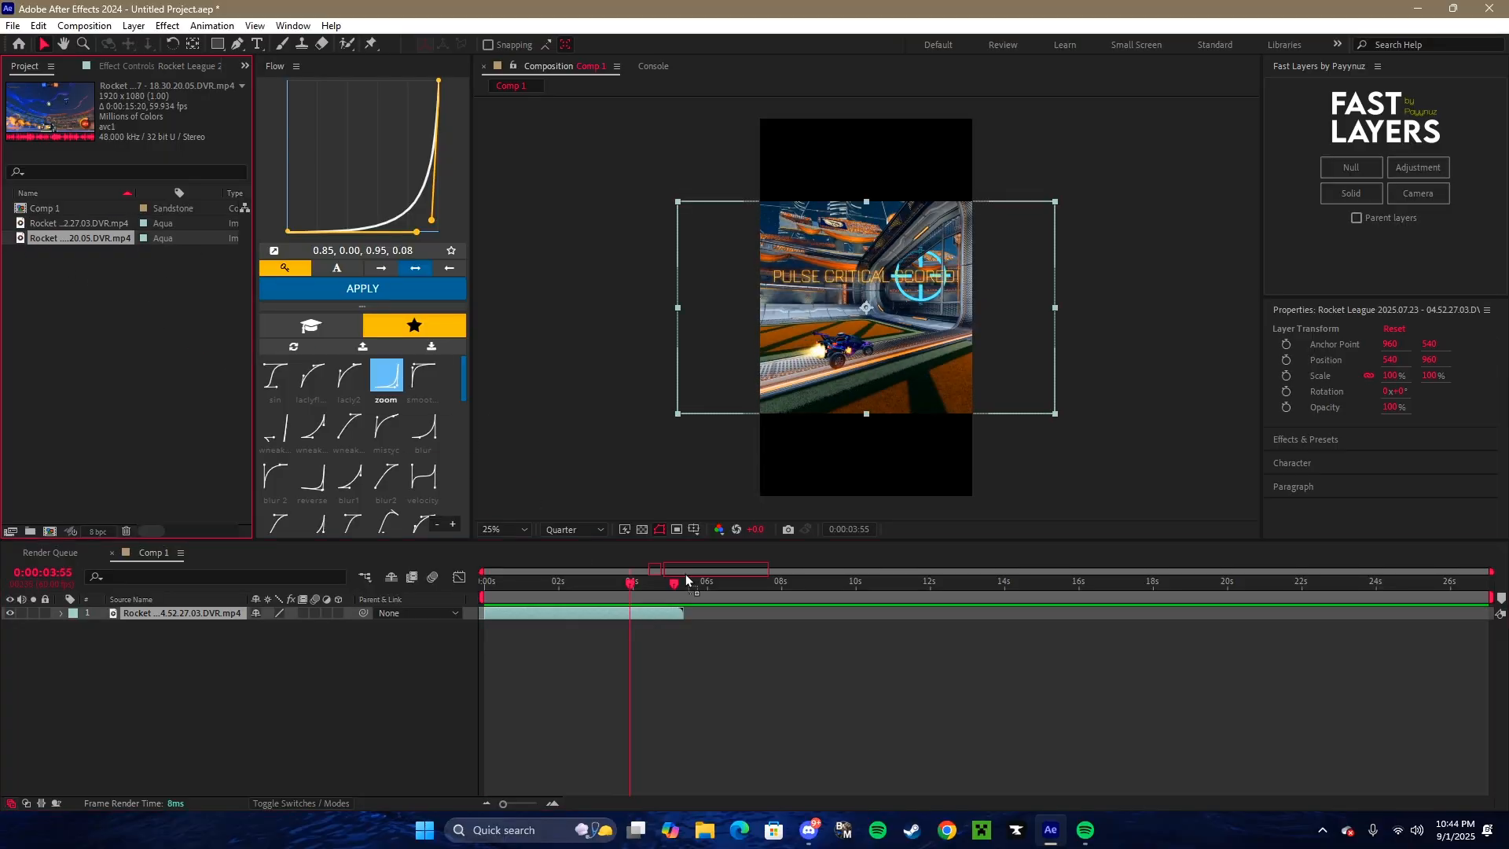
drag(688, 600, 687, 608)
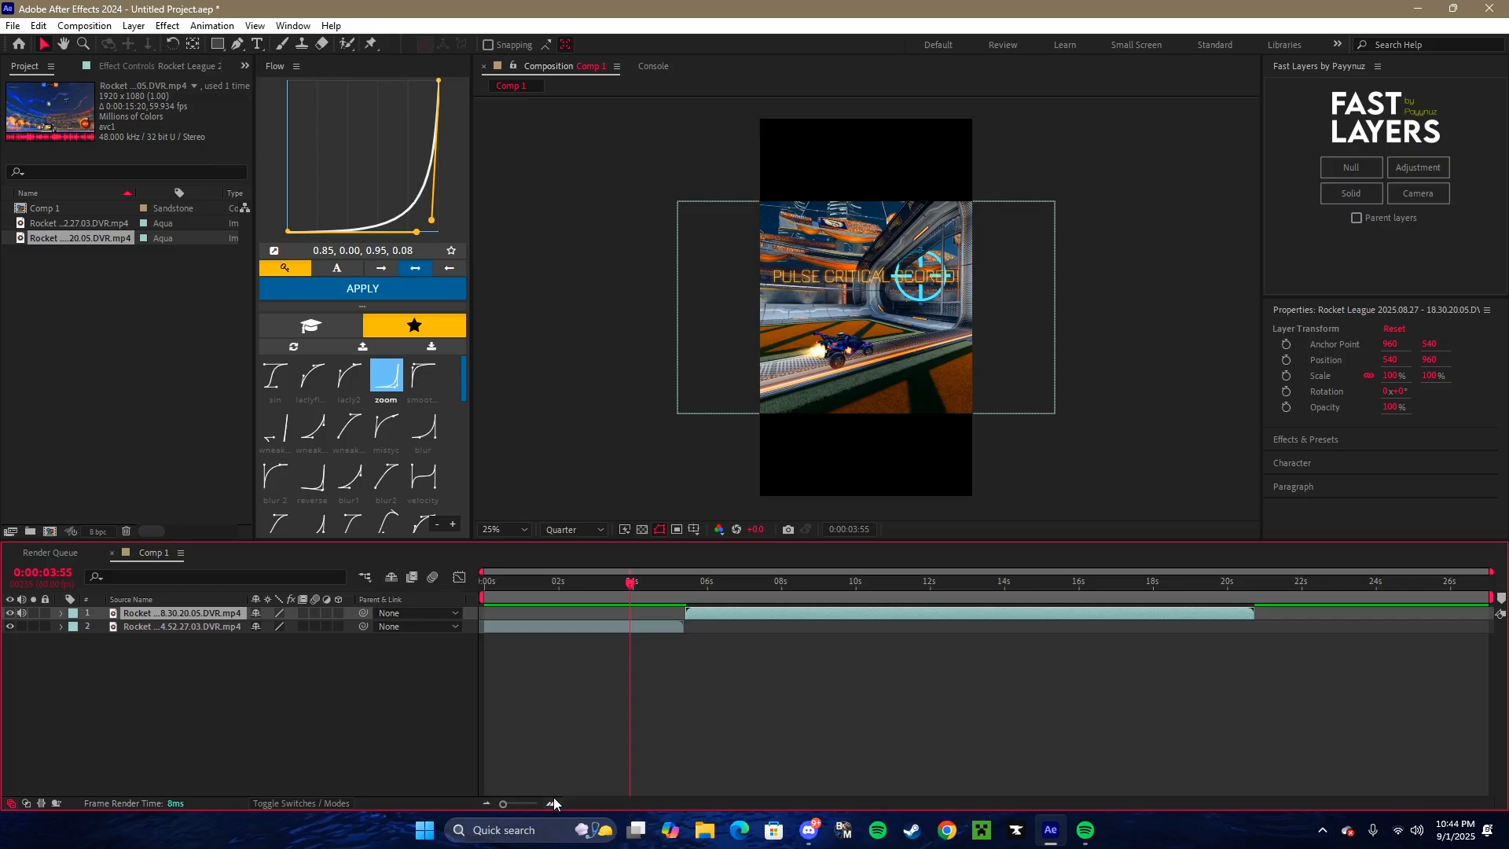
click(553, 803)
click(679, 624)
drag(643, 593, 676, 594)
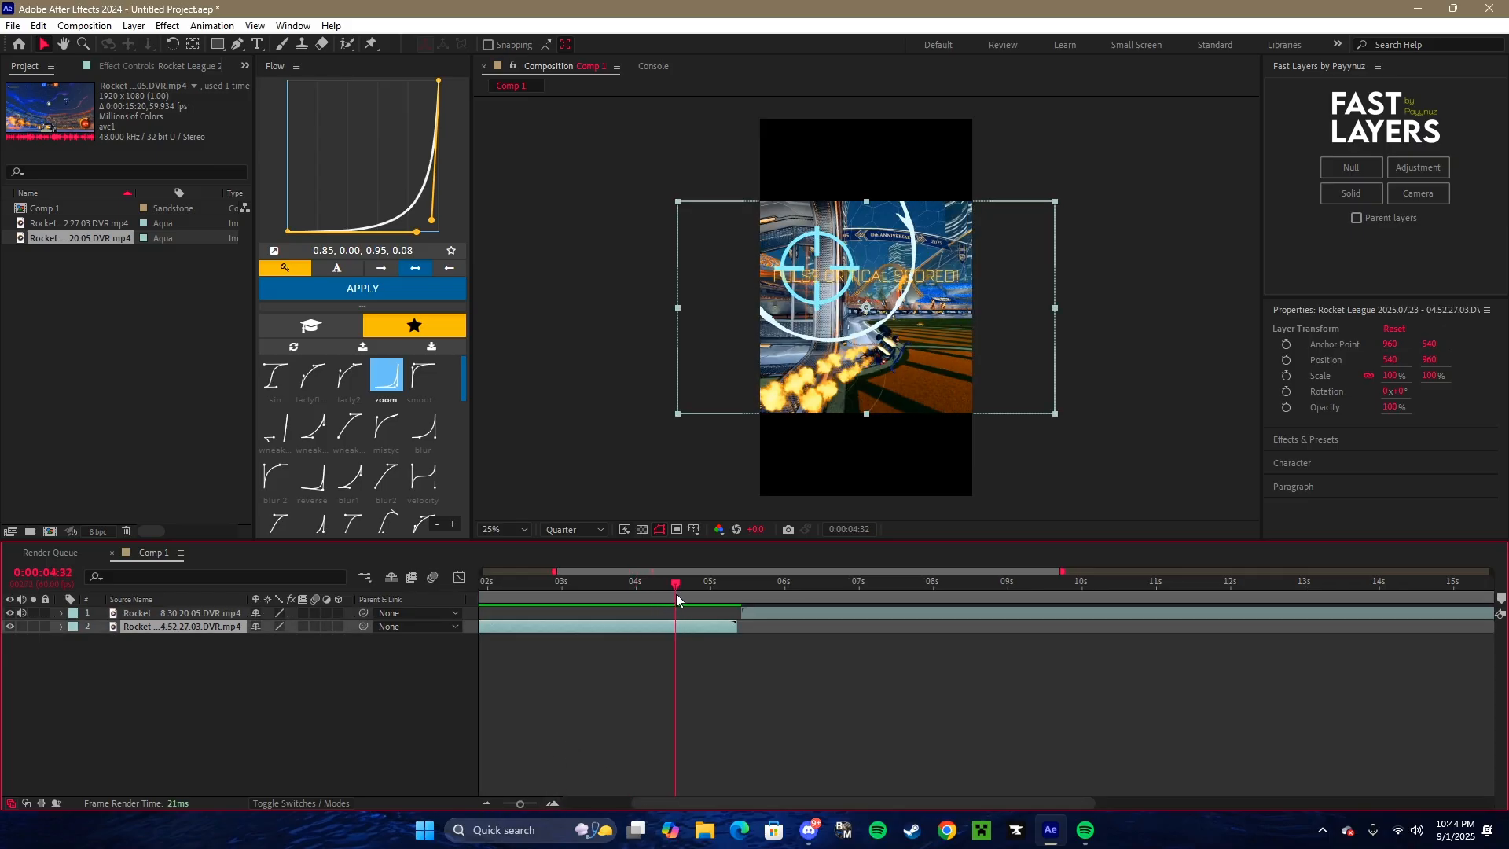
mouse_move(790, 615)
mouse_down()
mouse_move(715, 615)
mouse_move(791, 615)
mouse_up()
mouse_move(667, 587)
mouse_down()
mouse_move(544, 585)
mouse_move(640, 582)
mouse_up()
key(ctrl+z)
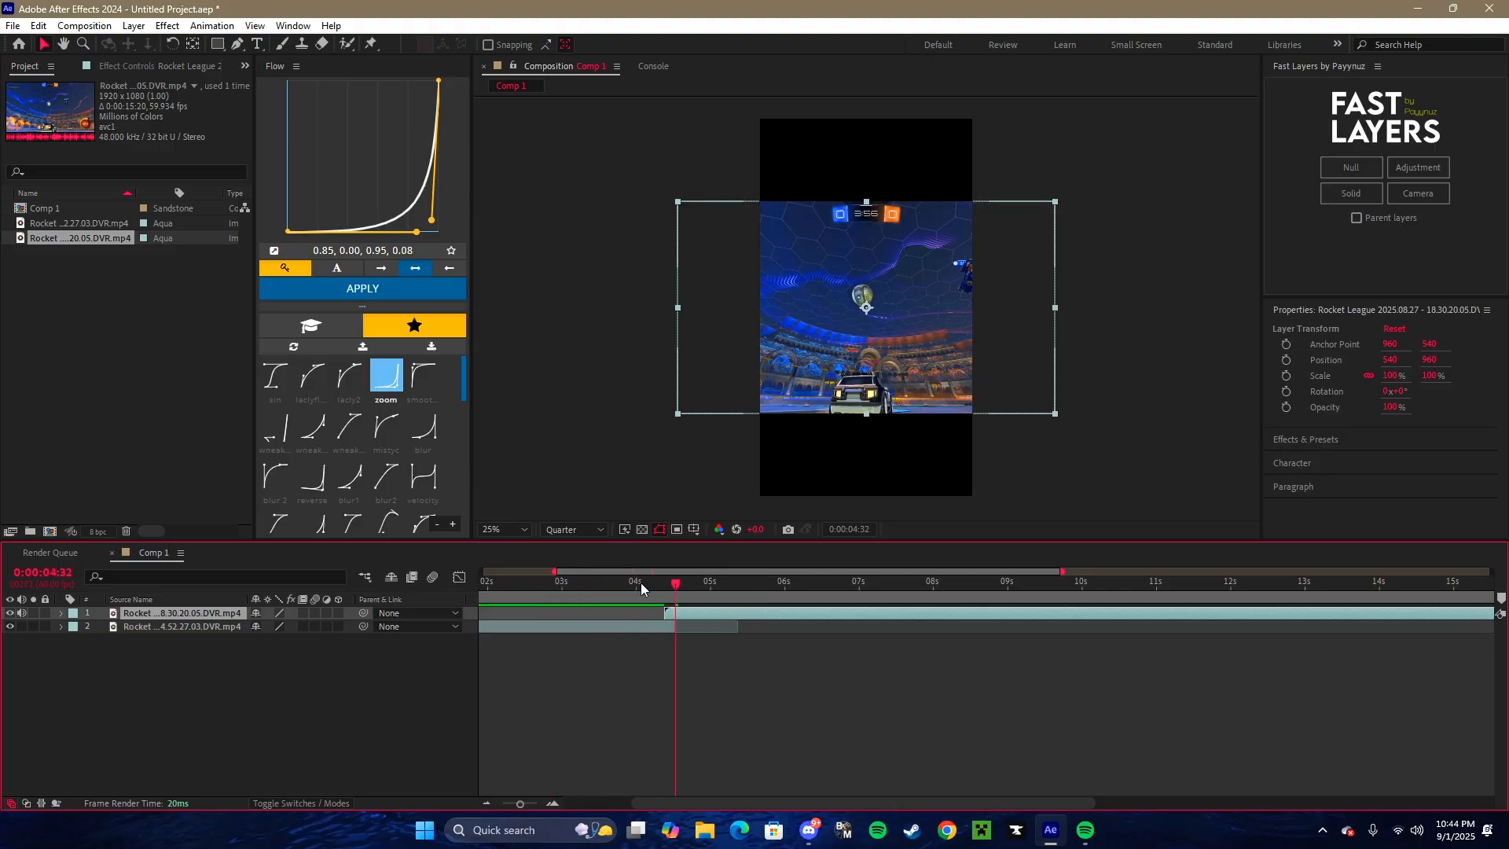
key(ctrl+shift+d)
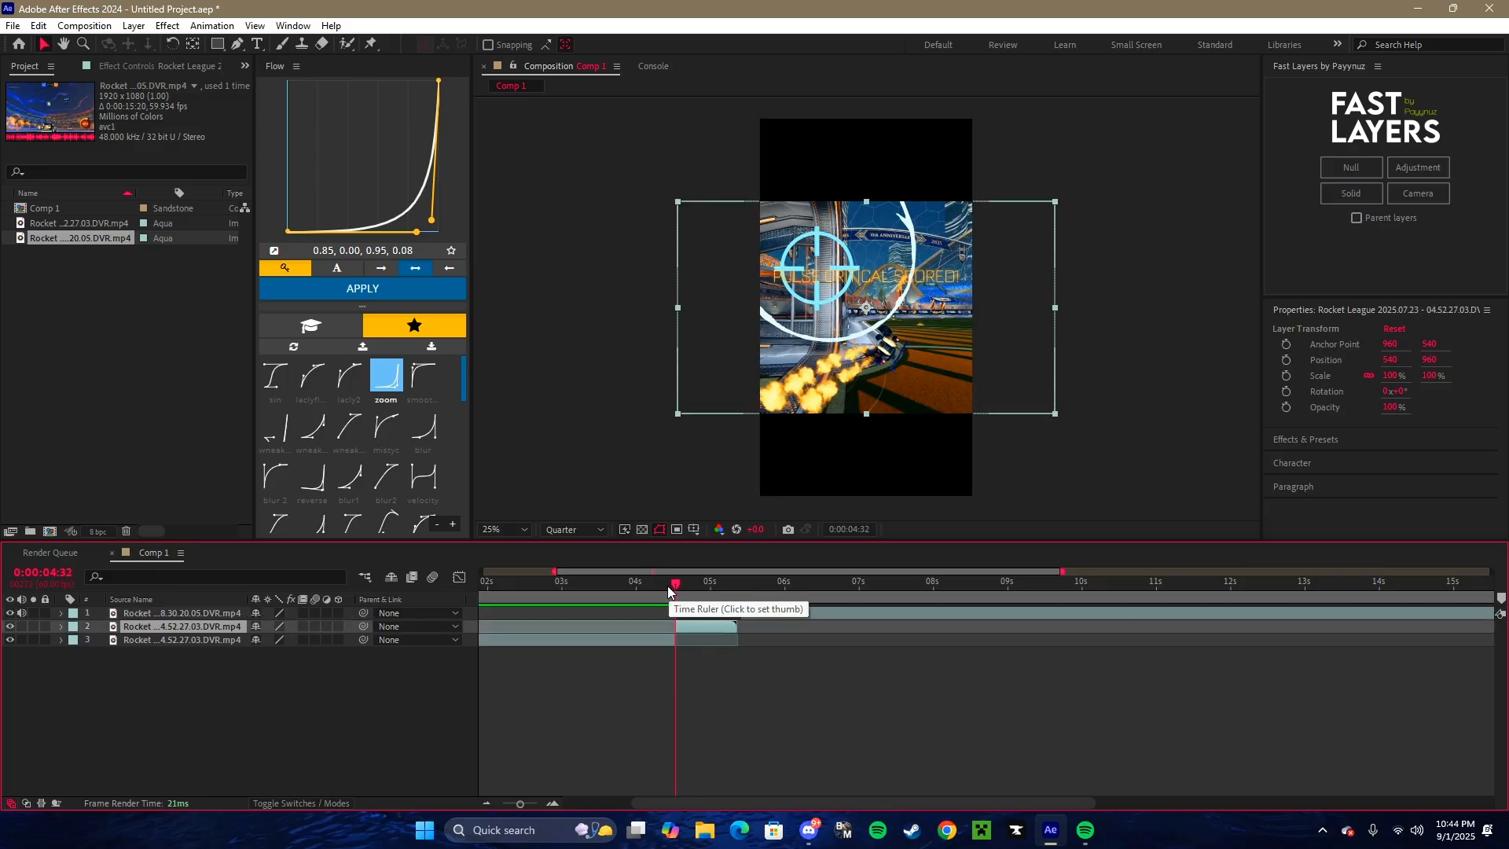
key(ctrl+z)
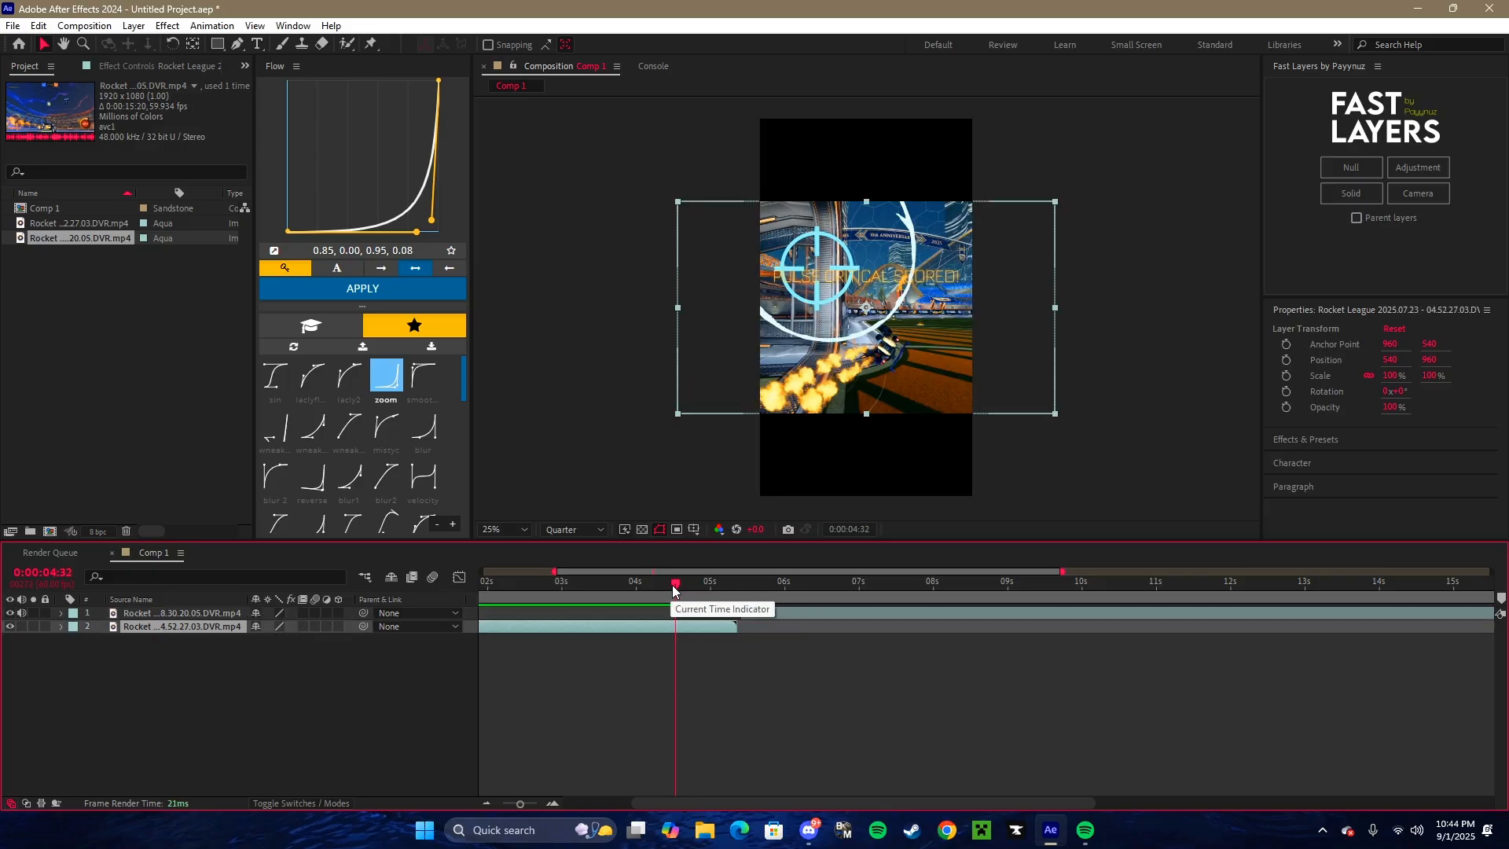
drag(673, 588, 625, 583)
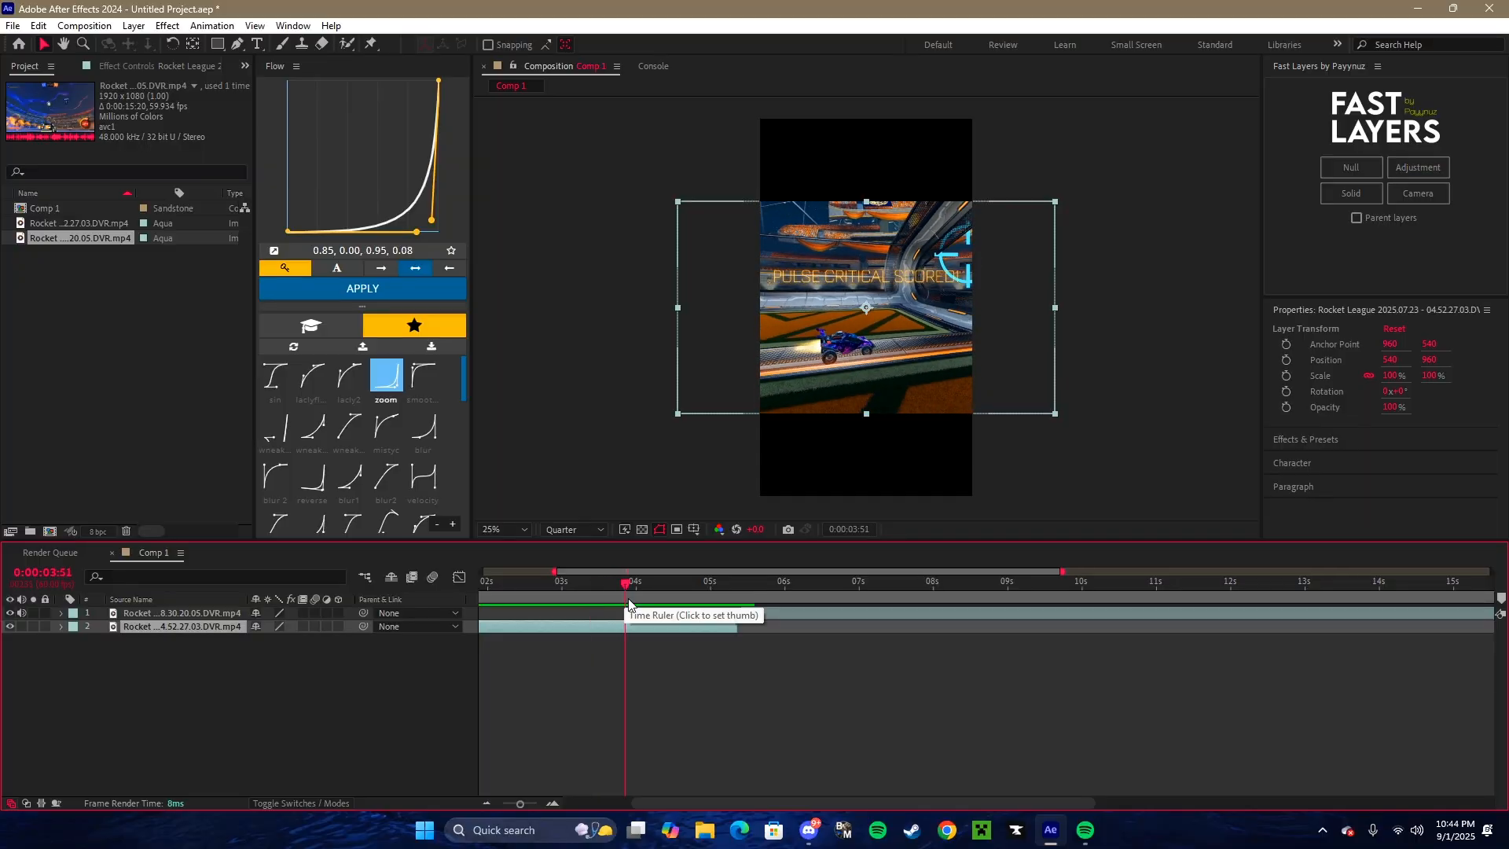
key(ctrl+shift+d)
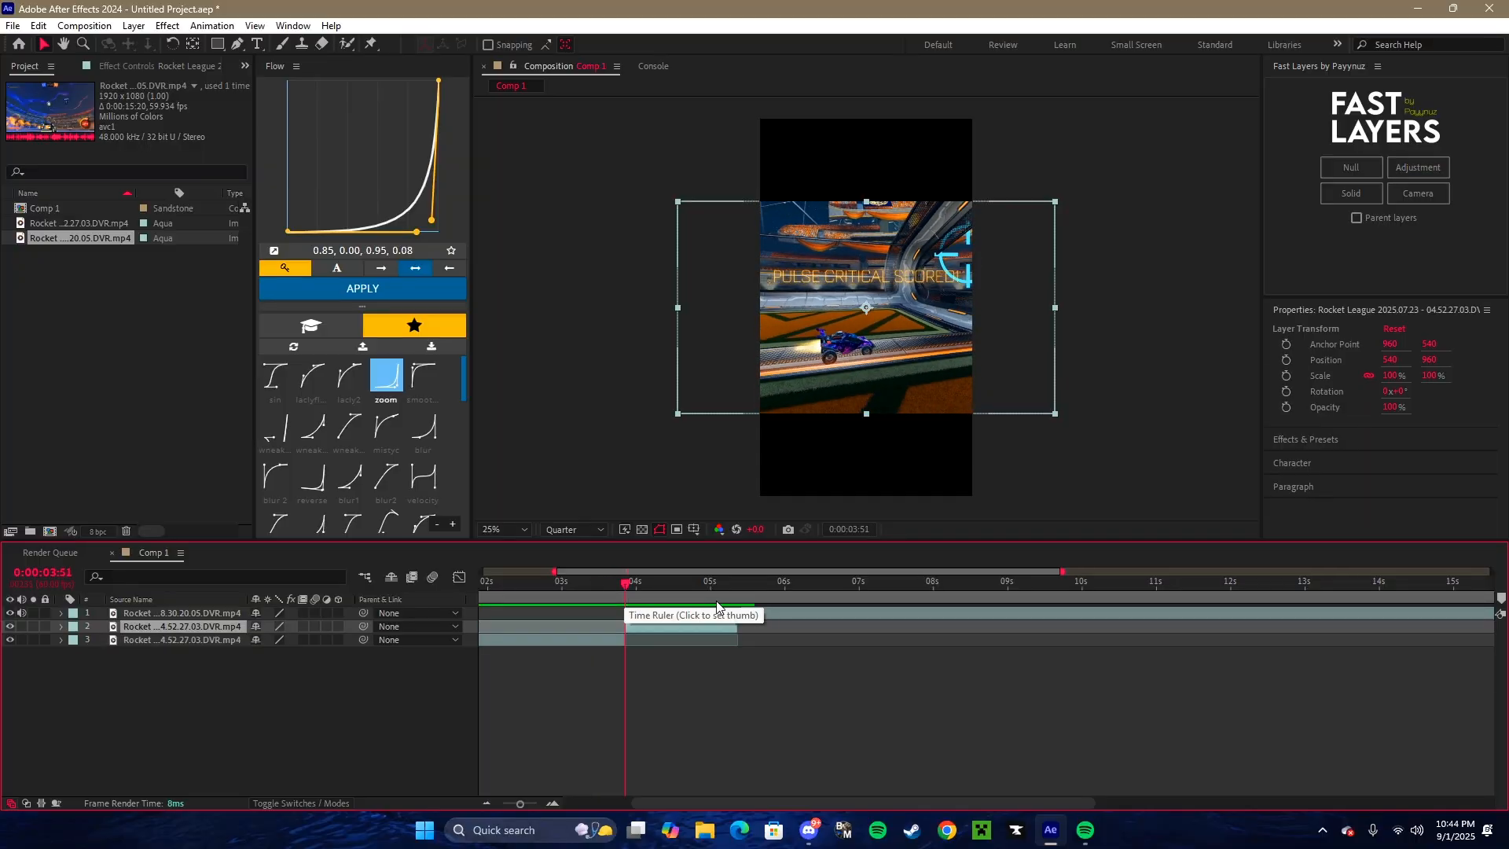
click(648, 592)
key(Delete)
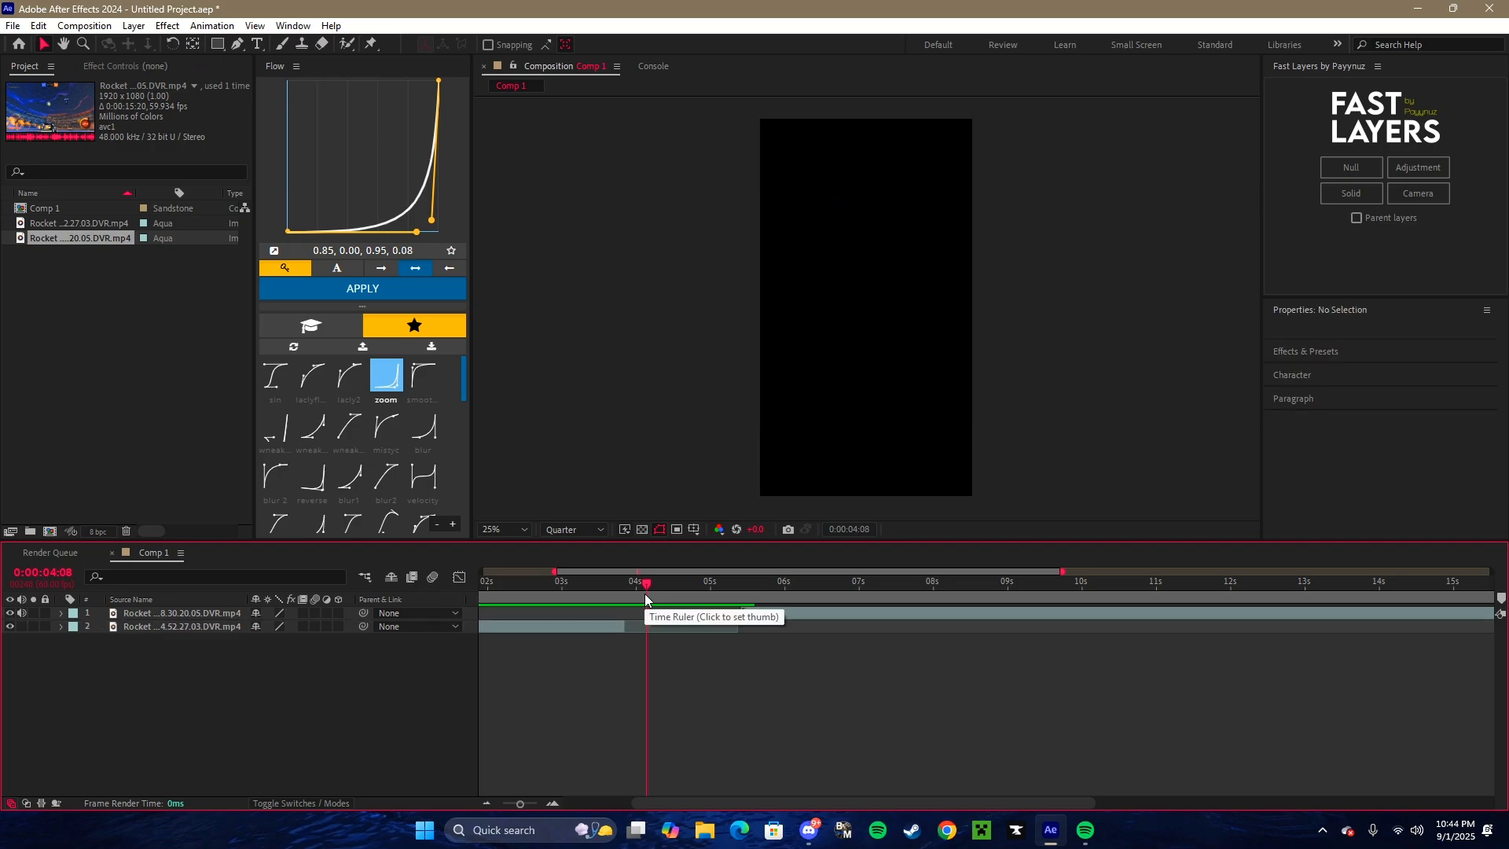
key(ctrl+z)
- Split the first clip at 0:00:04:22 and delete the portion after the cut
drag(645, 593, 663, 596)
key(ctrl+z)
click(694, 597)
key(ctrl+shift+d)
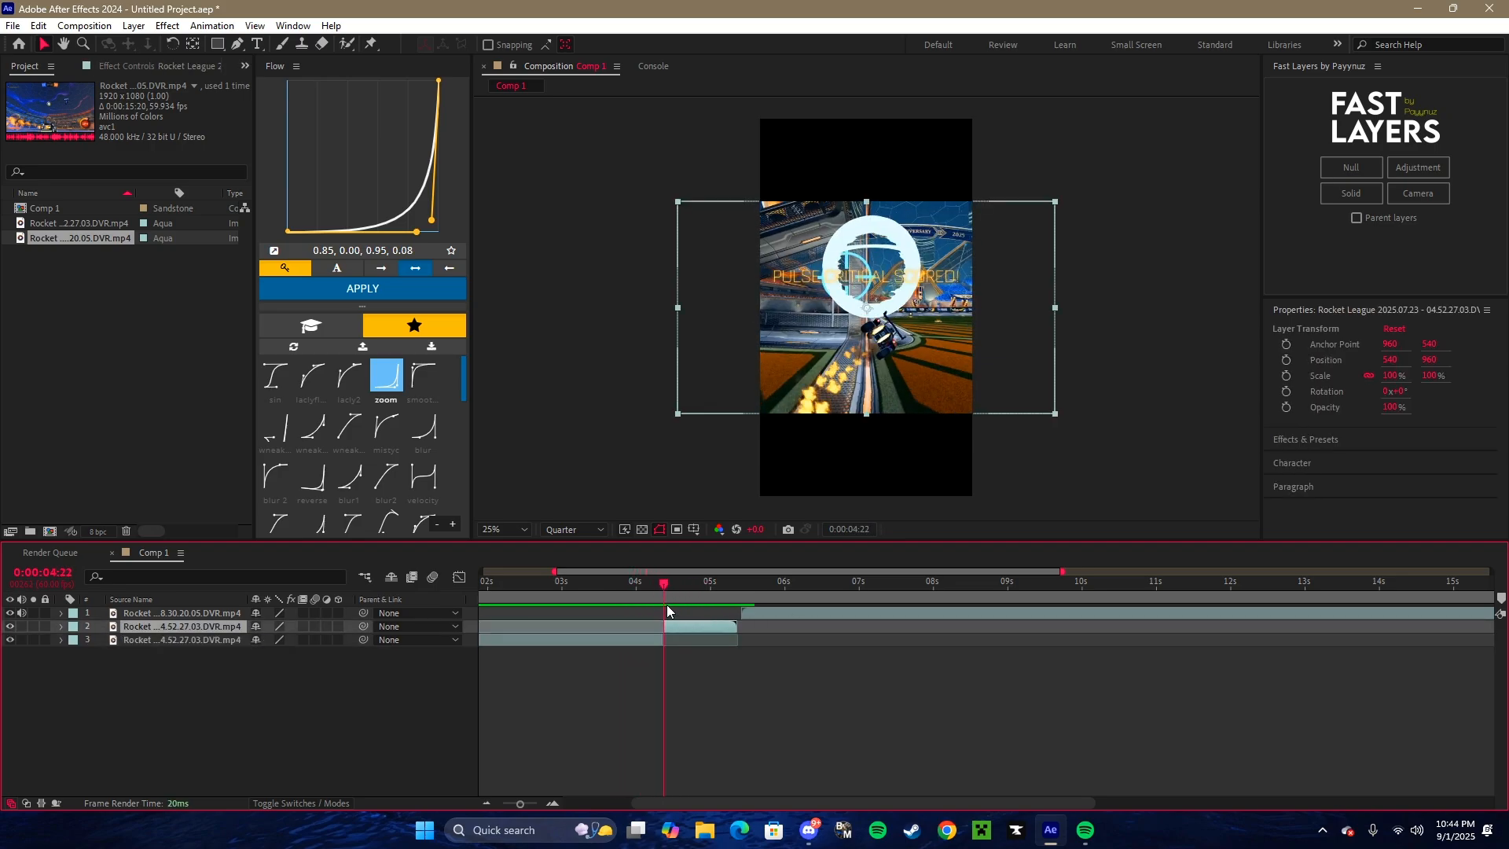
key(Delete)
- Slide the second clip earlier, split it at 0:00:04:22 and delete the portion before the cut
drag(803, 613, 709, 610)
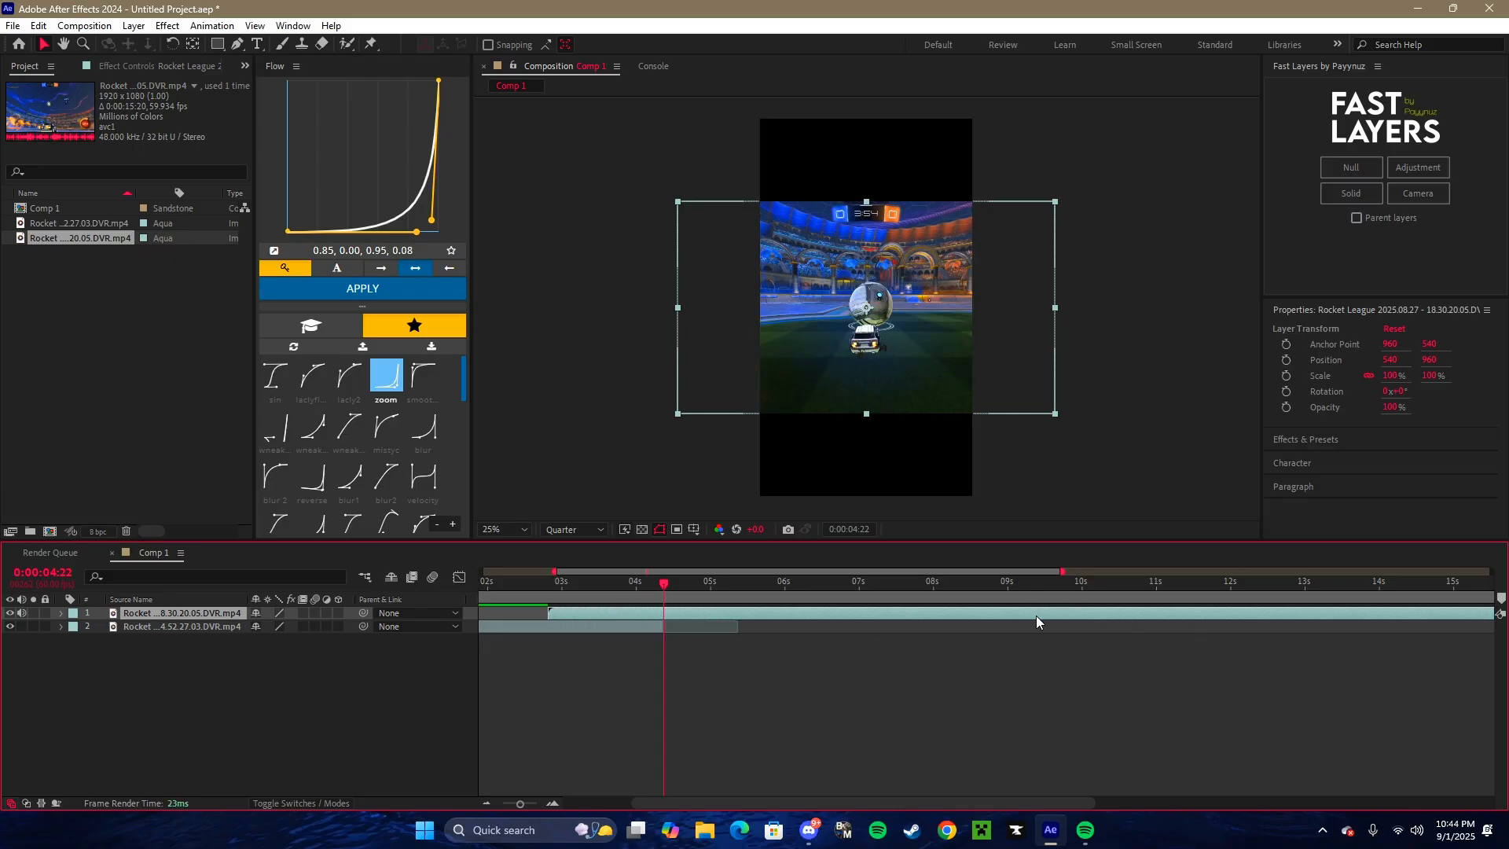
drag(1035, 615, 922, 610)
key(ctrl+shift+d)
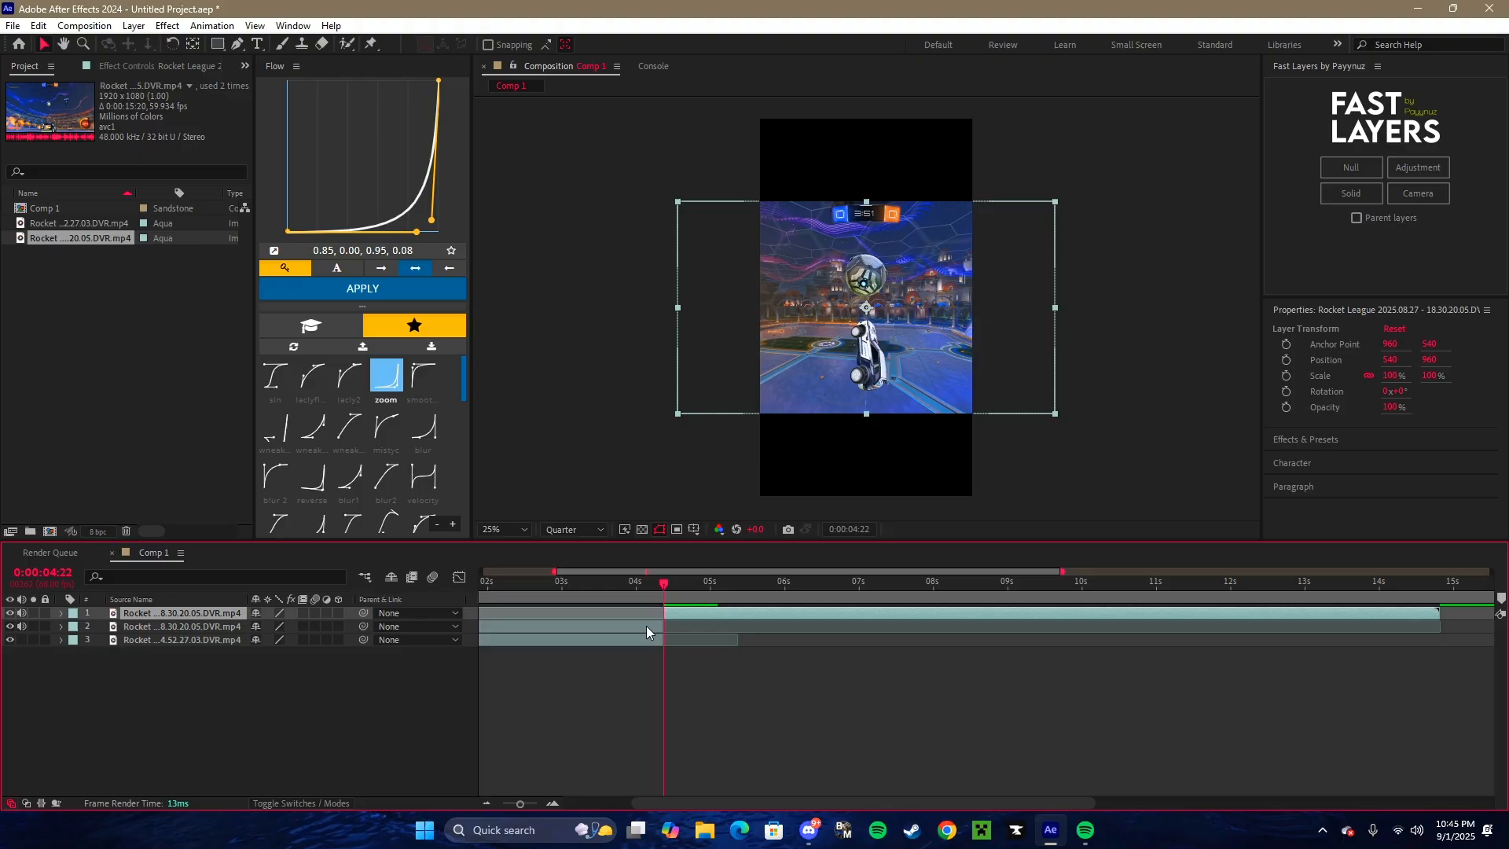
click(645, 626)
key(Delete)
- Duplicate the second clip, starting the lower copy at 0:00:02:59 and trimming its end to 0:00:04:22
click(679, 616)
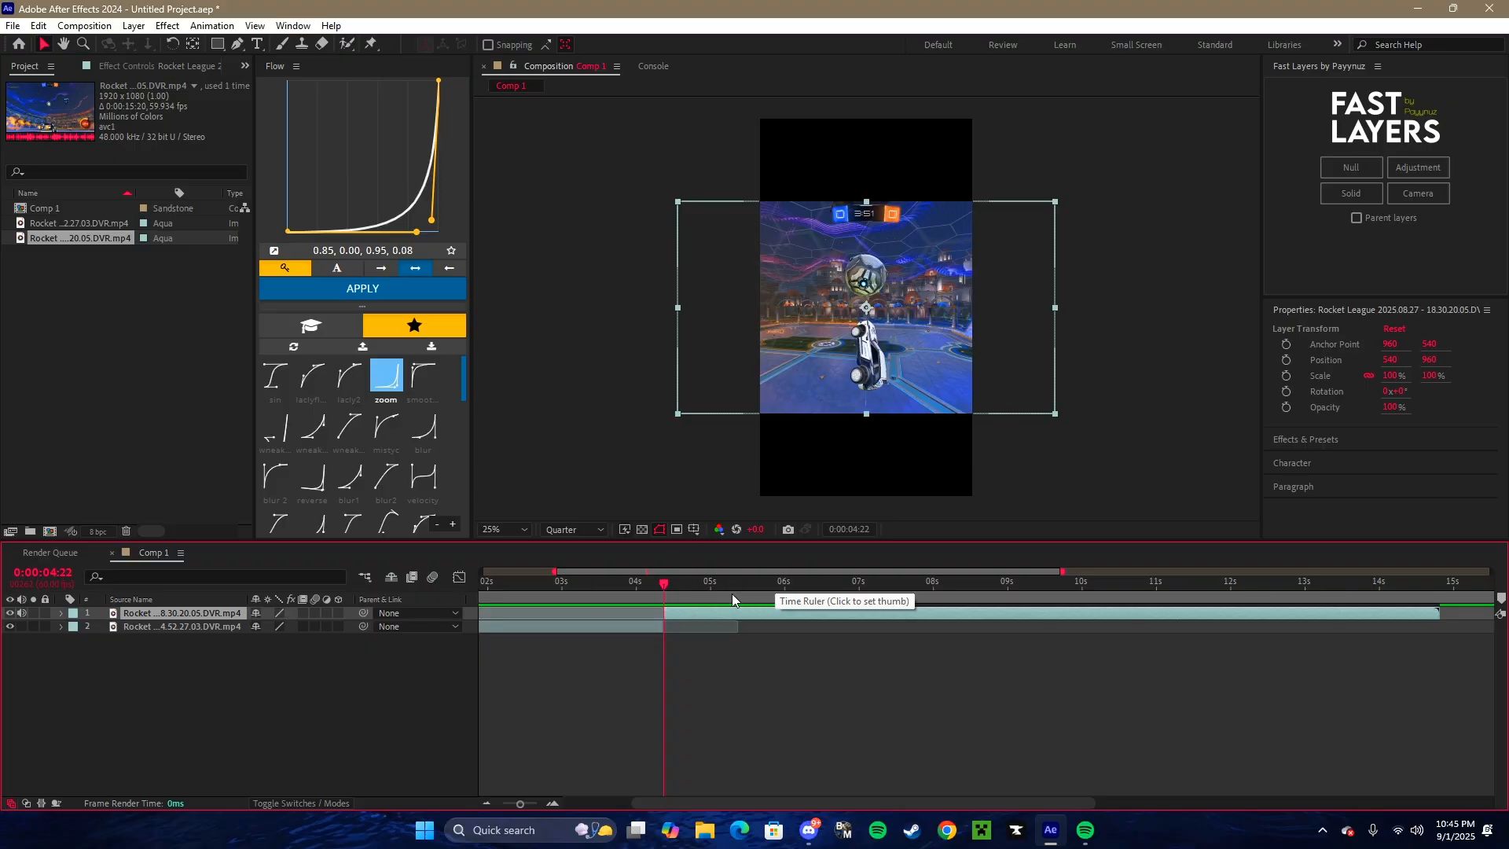
key(ctrl+d)
click(700, 631)
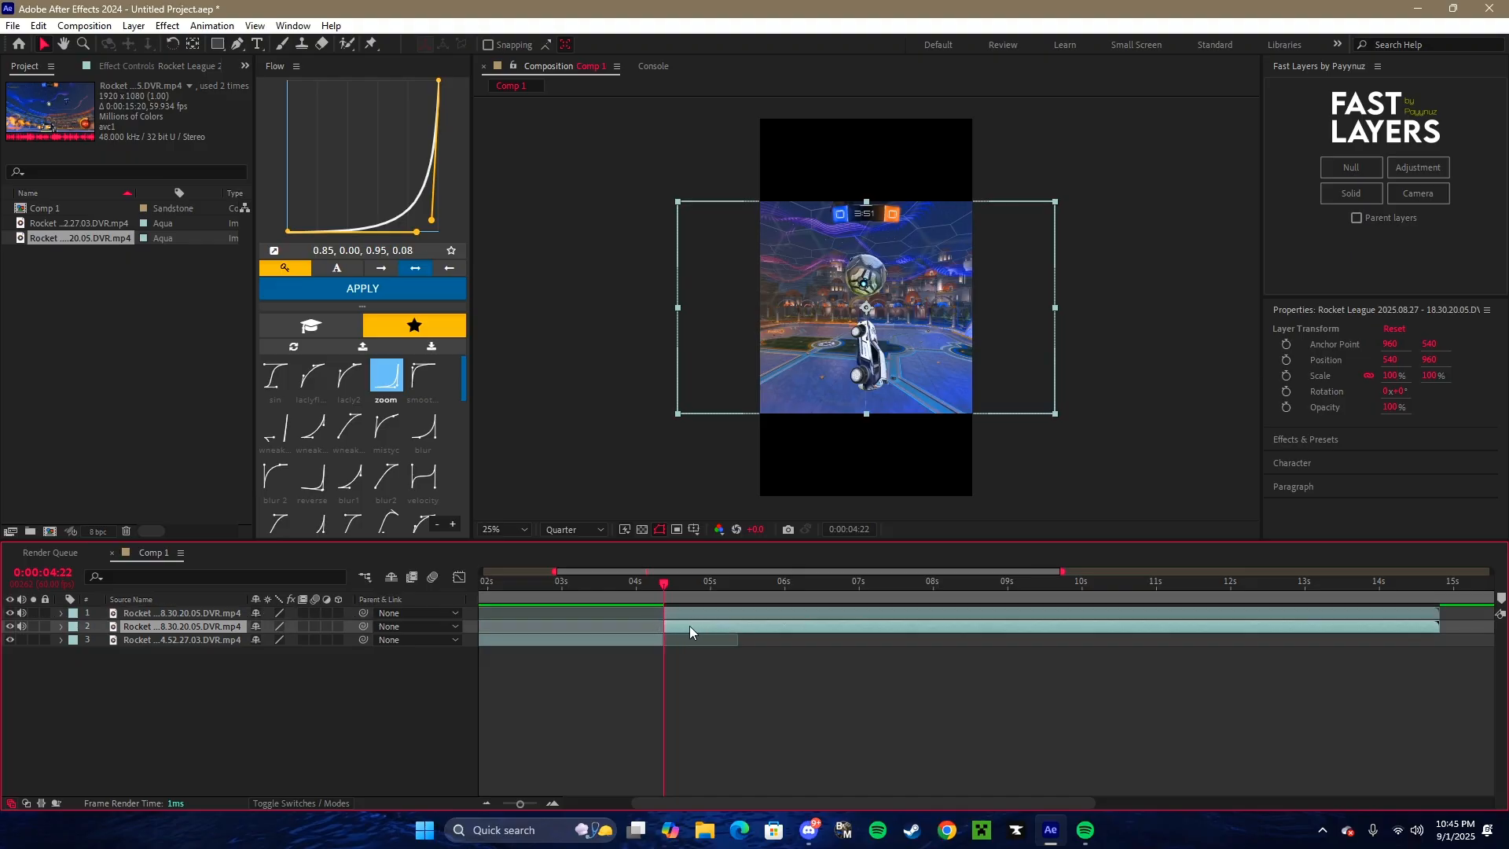
drag(917, 627, 826, 630)
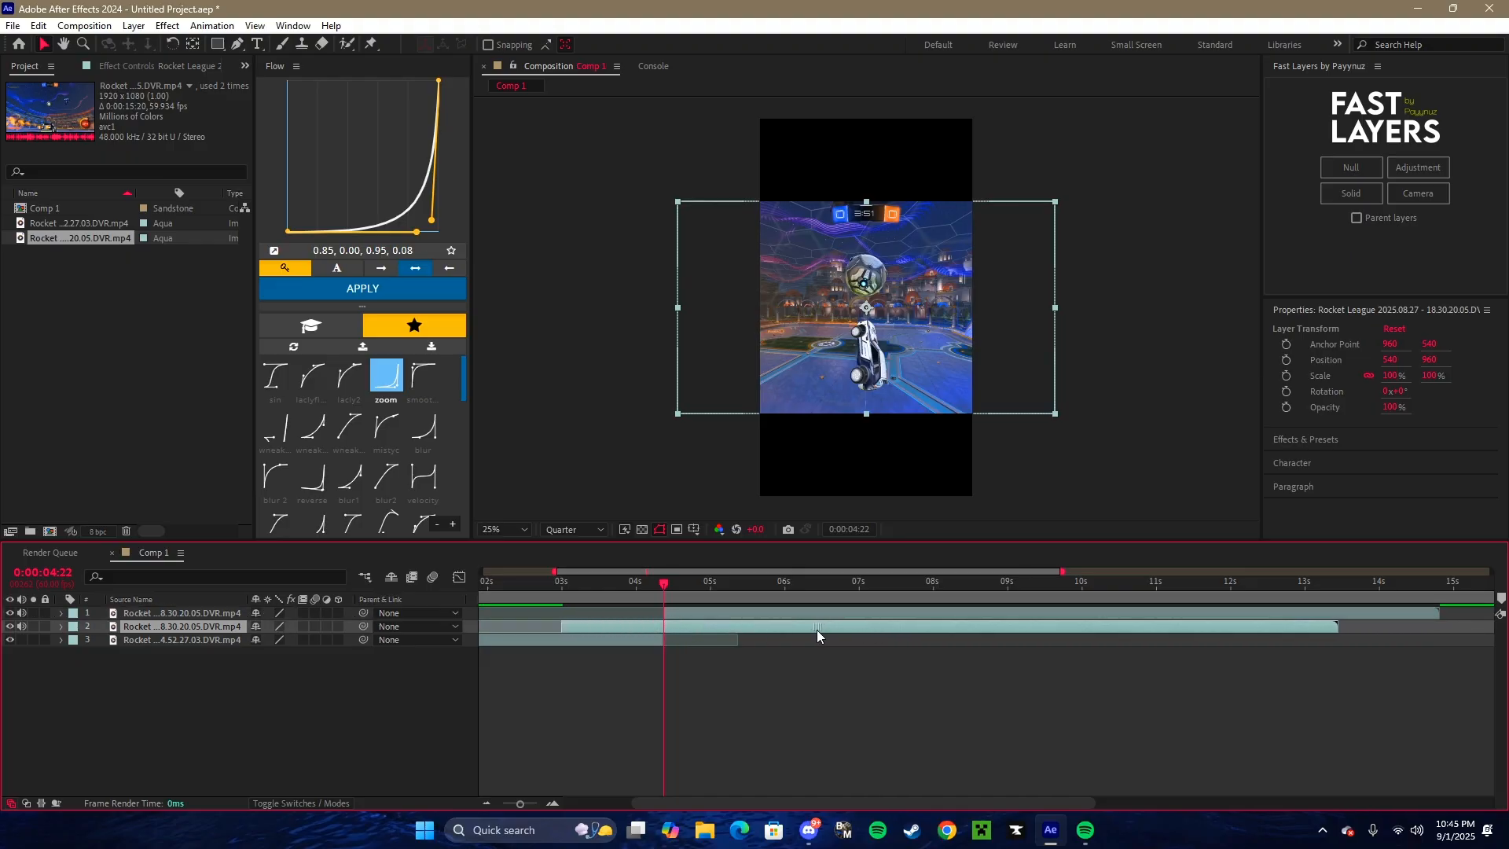
click(1053, 563)
- Apply Freeze Frame to the lower copy of the second clip at its first frame, 0:00:02:59
click(560, 596)
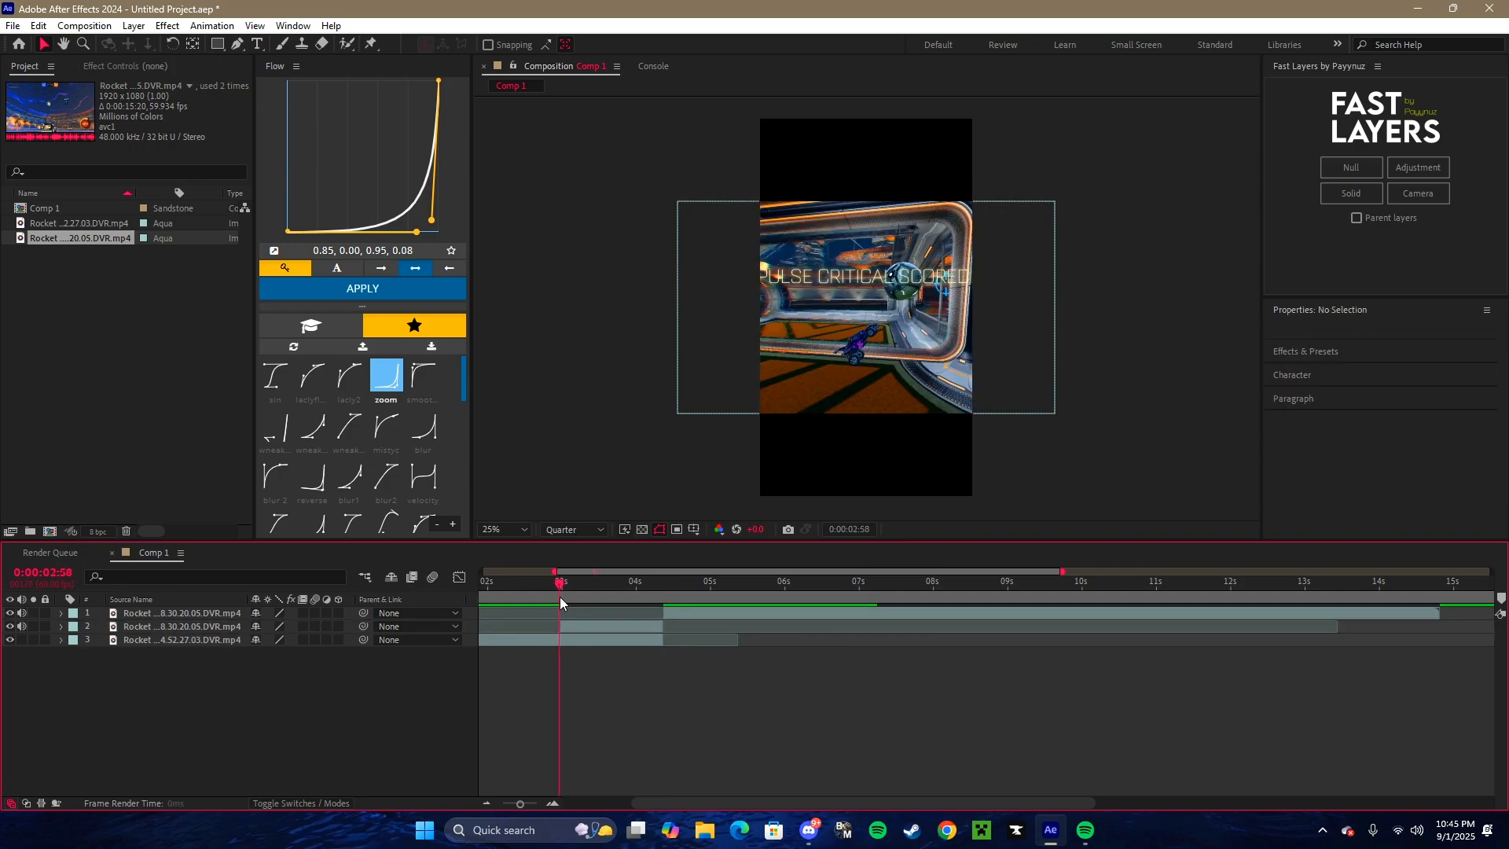
key(Page_Down)
click(589, 626)
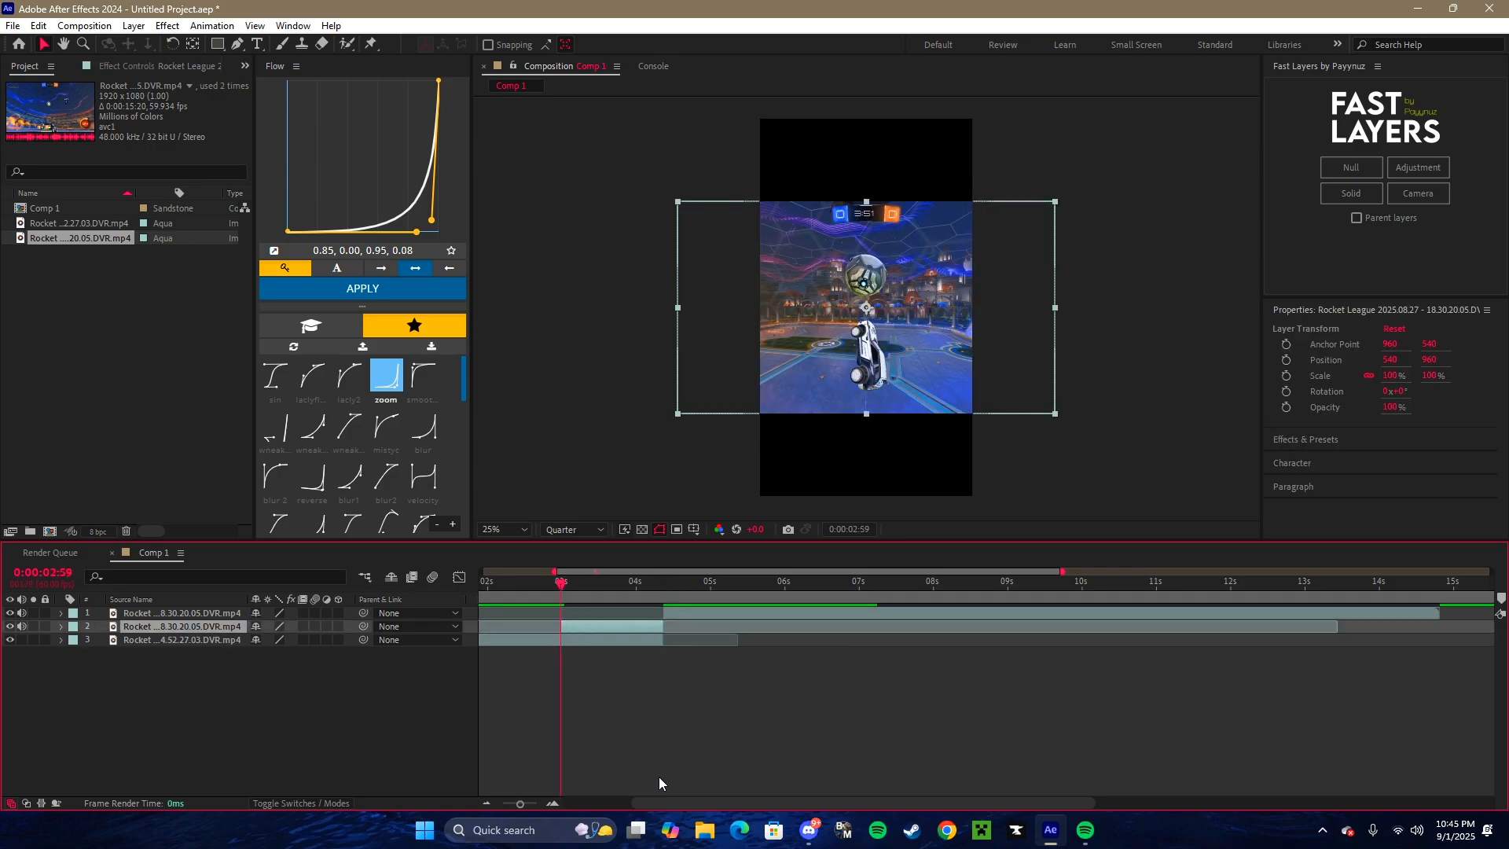
click(553, 803)
right_click(578, 628)
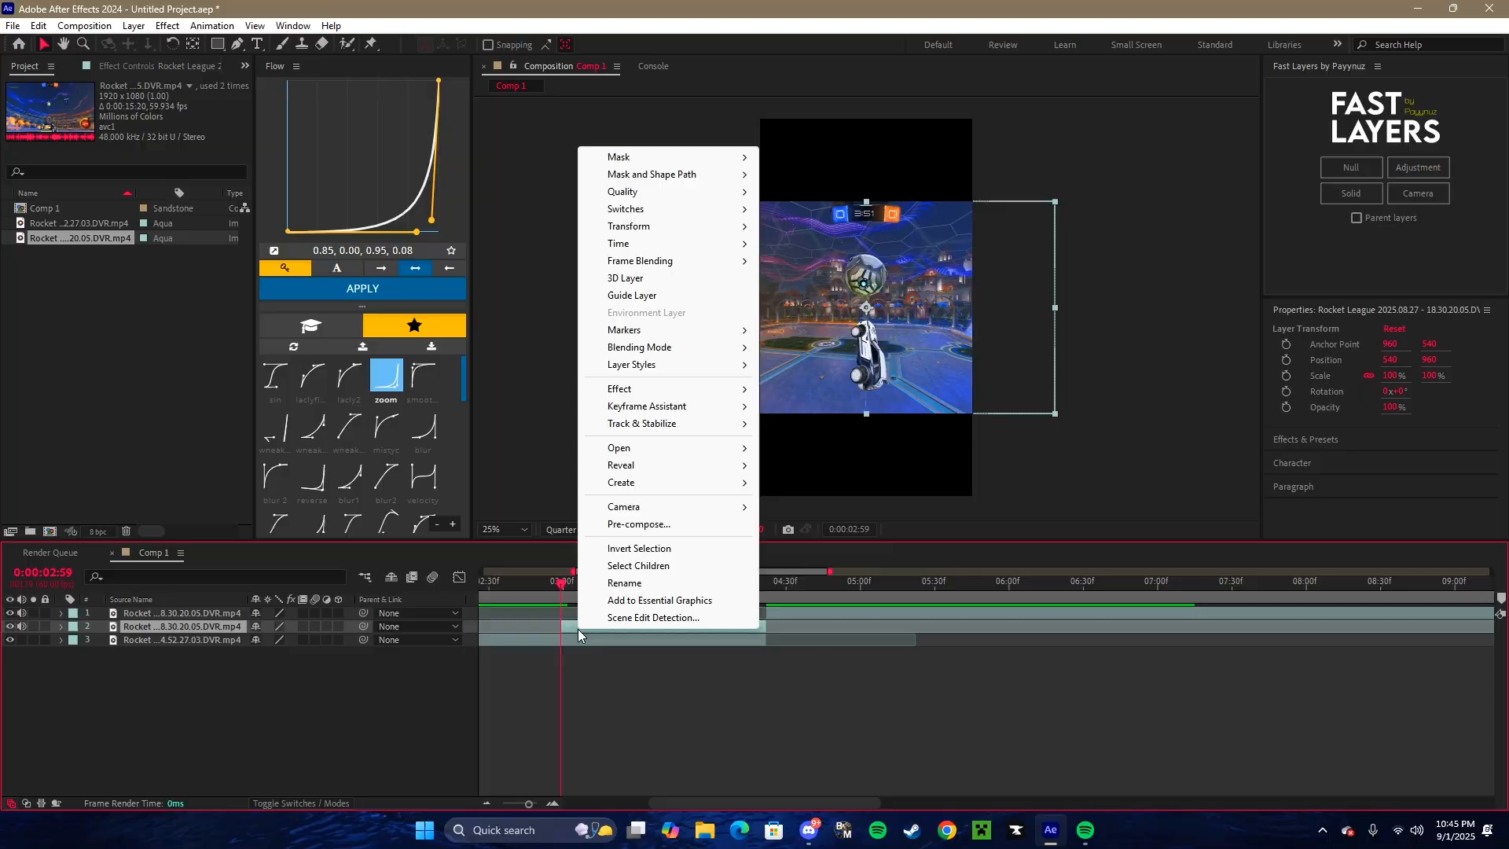
mouse_move(628, 243)
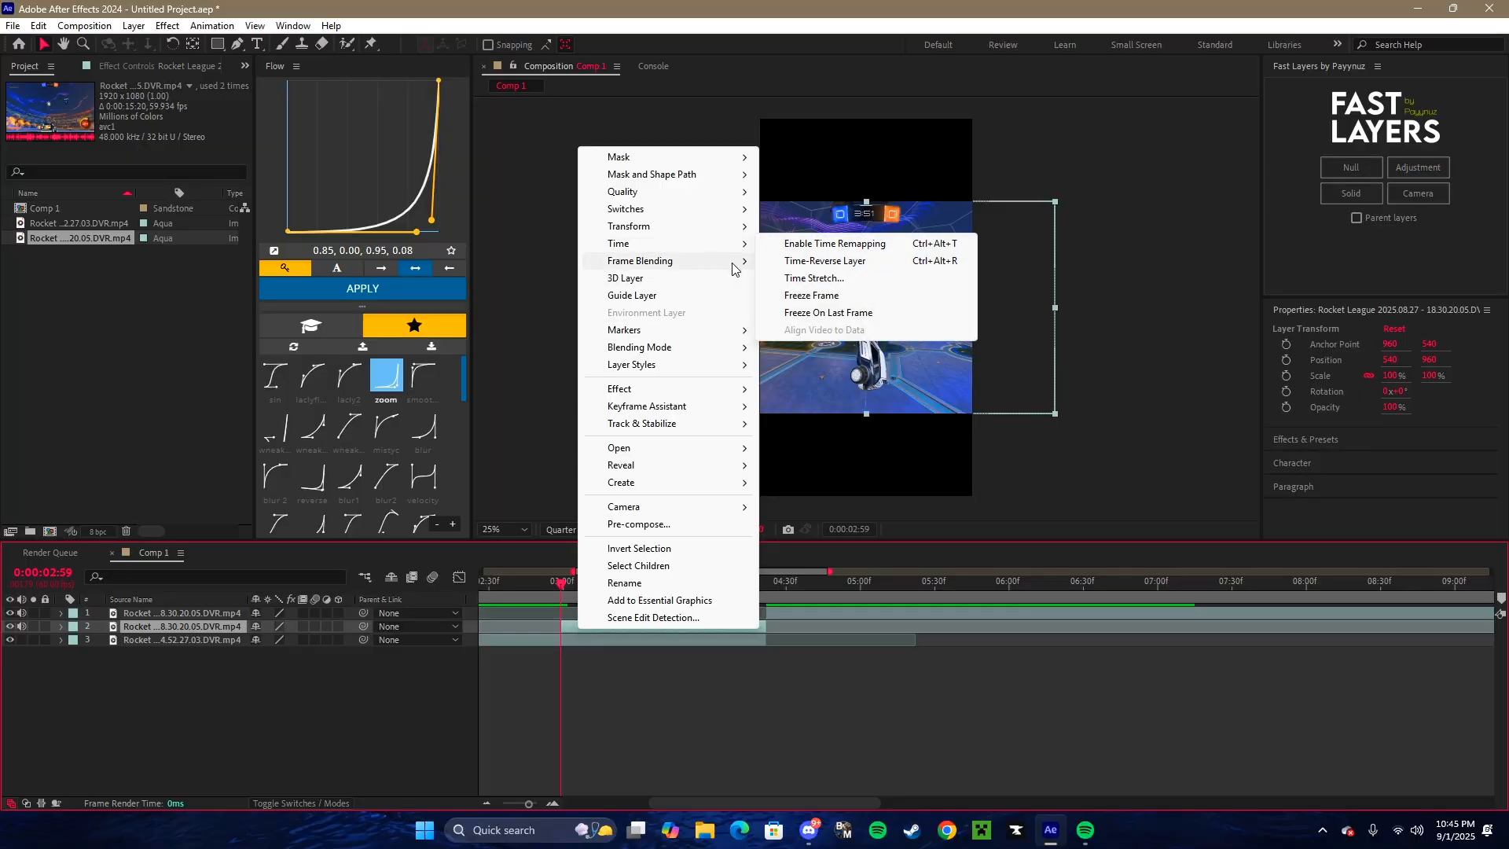
click(826, 297)
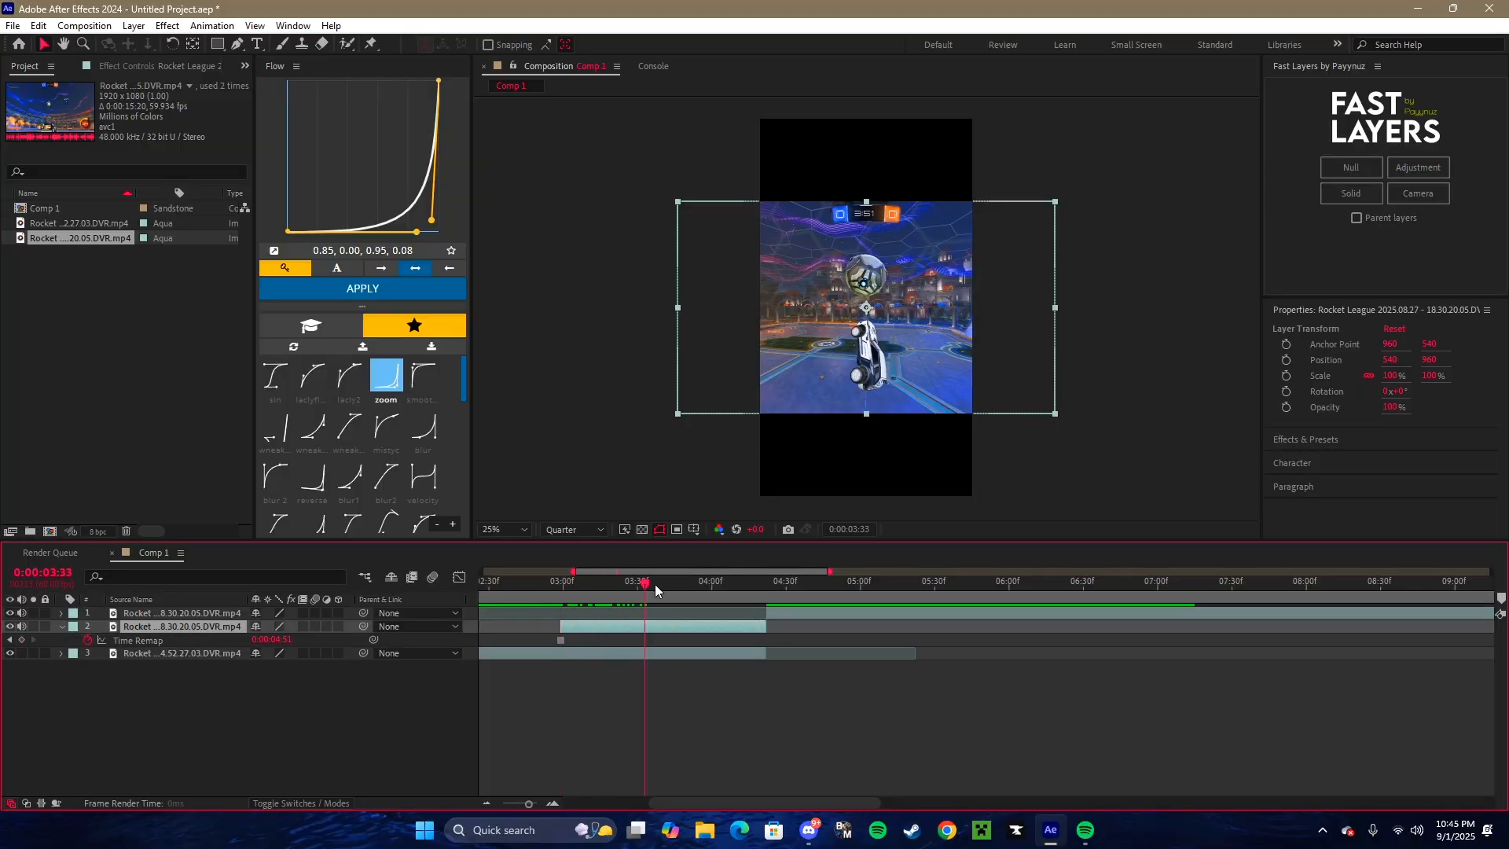
- Return the playhead to 0:00:02:59 and set the preview resolution to Full
drag(654, 583, 561, 602)
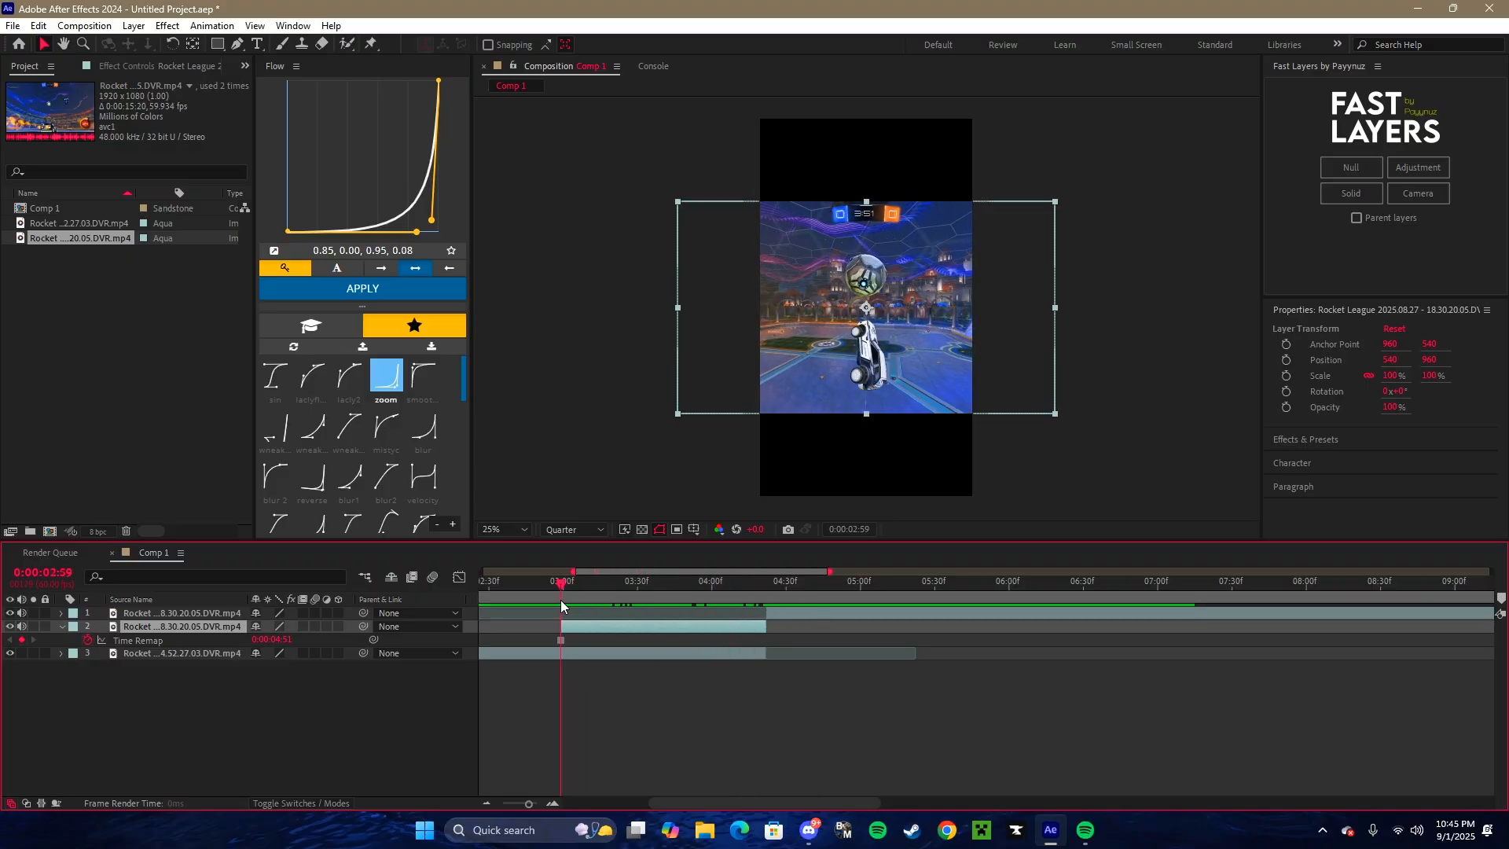
click(559, 531)
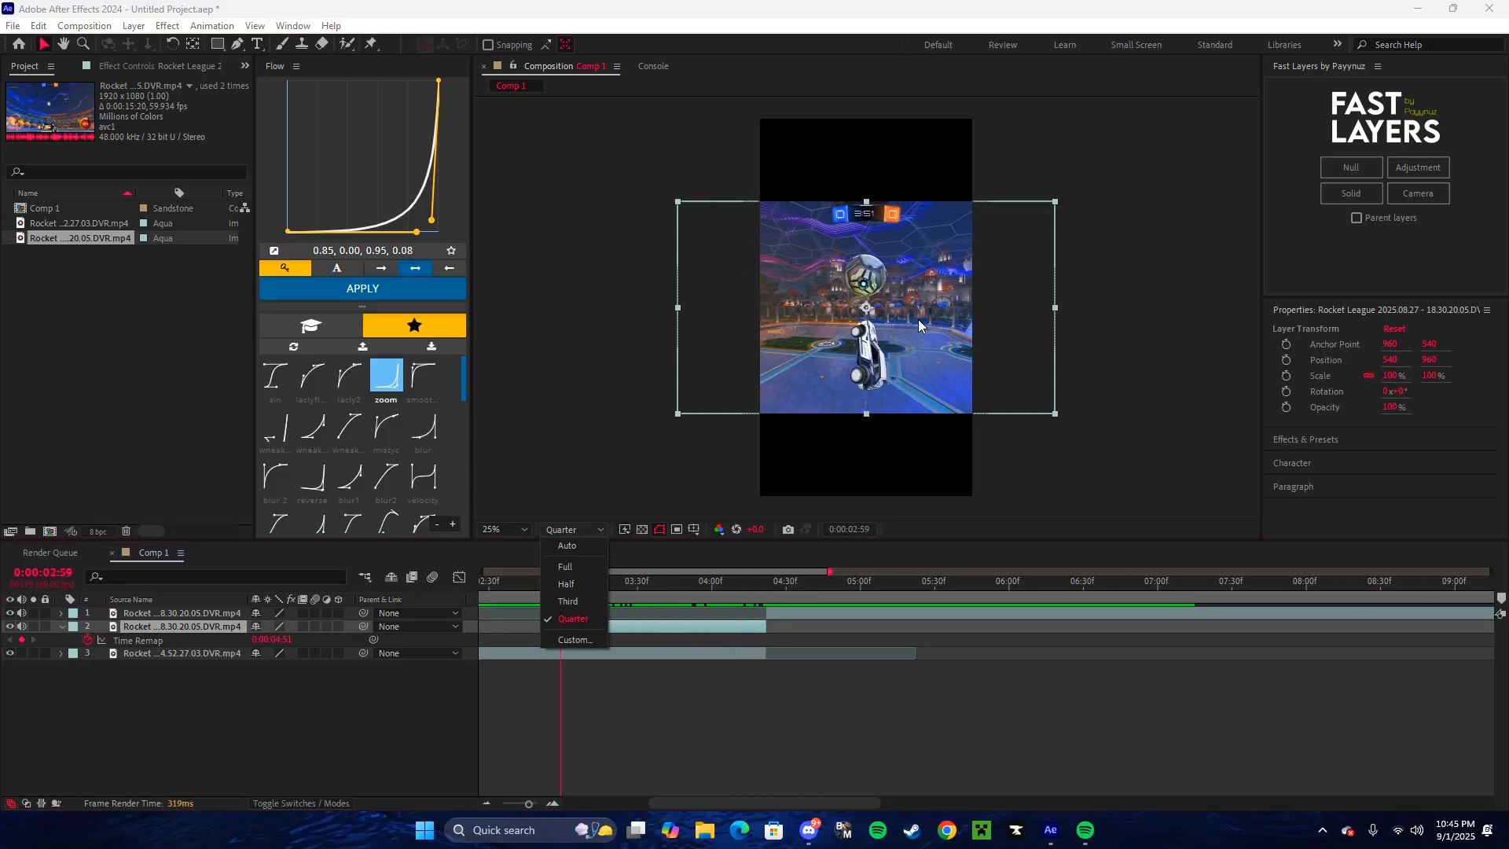
click(577, 562)
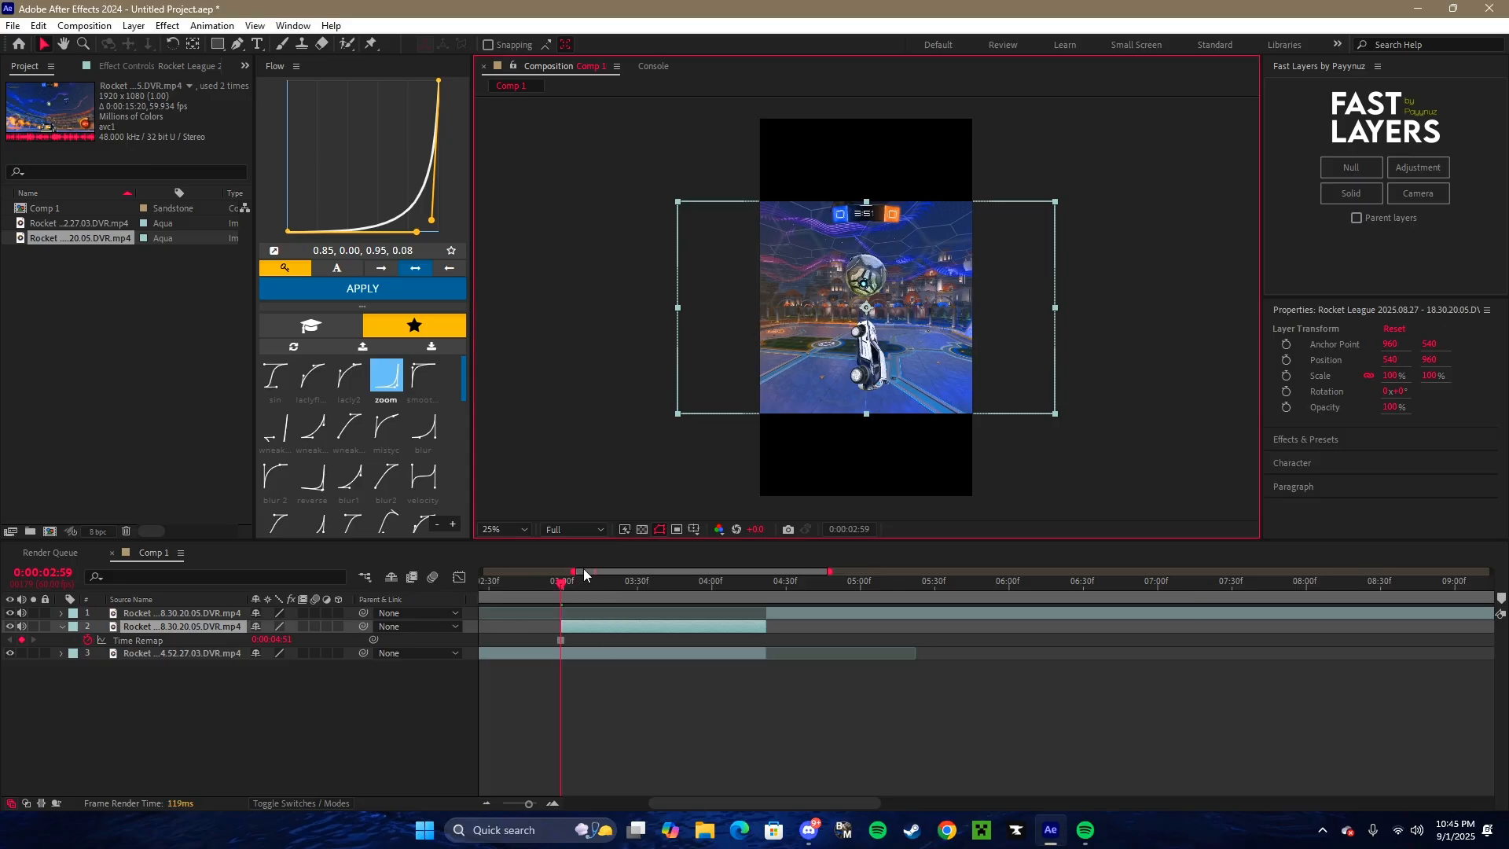
- Start a Pen tool mask on the freeze-frame layer, tracing from the car's upper edge around its upper wheel
click(238, 48)
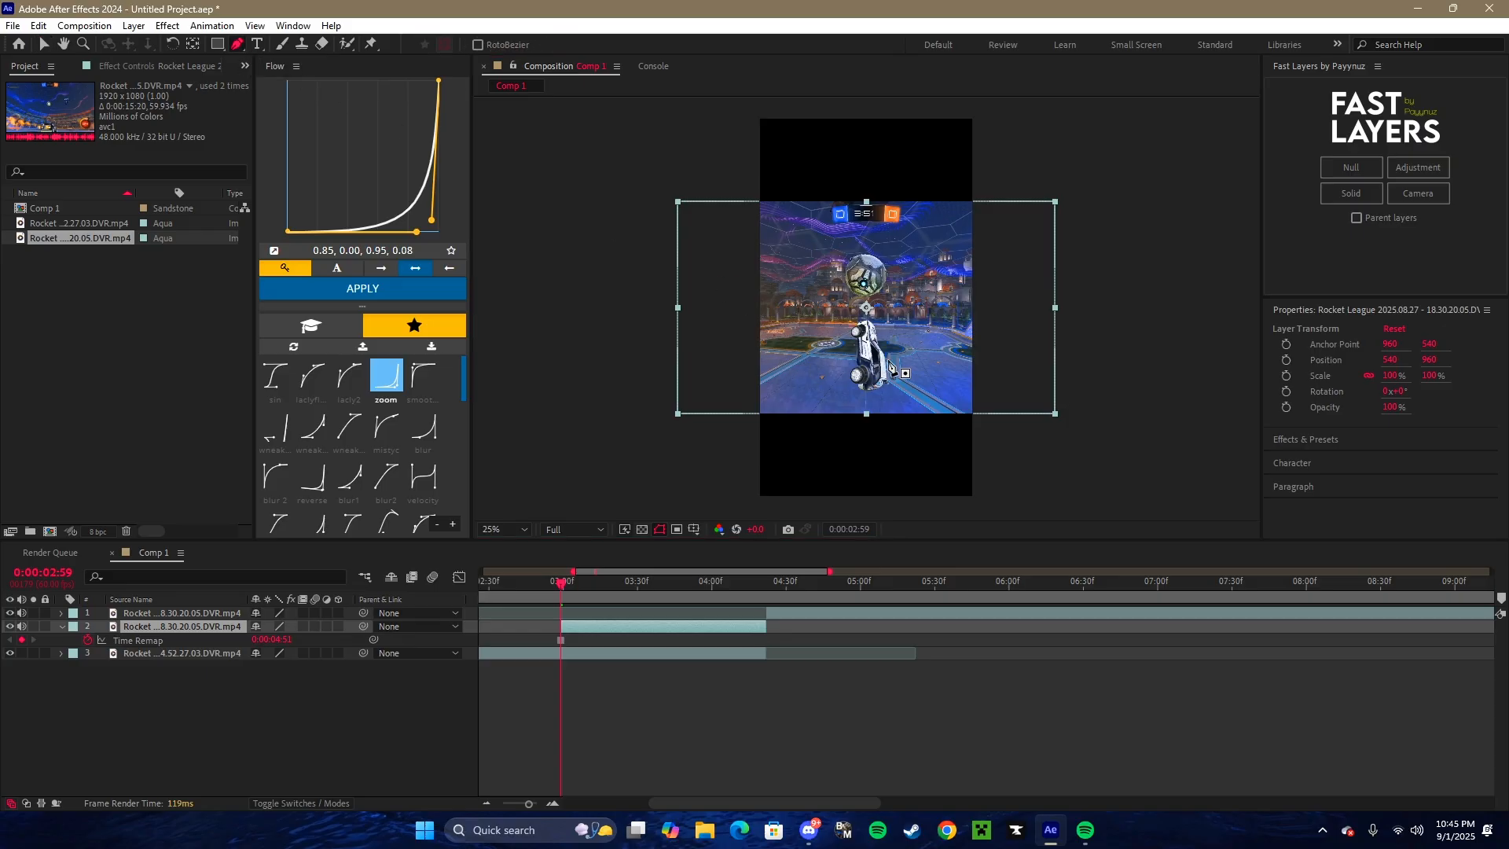
scroll(869, 329, up, 3)
drag(893, 360, 890, 249)
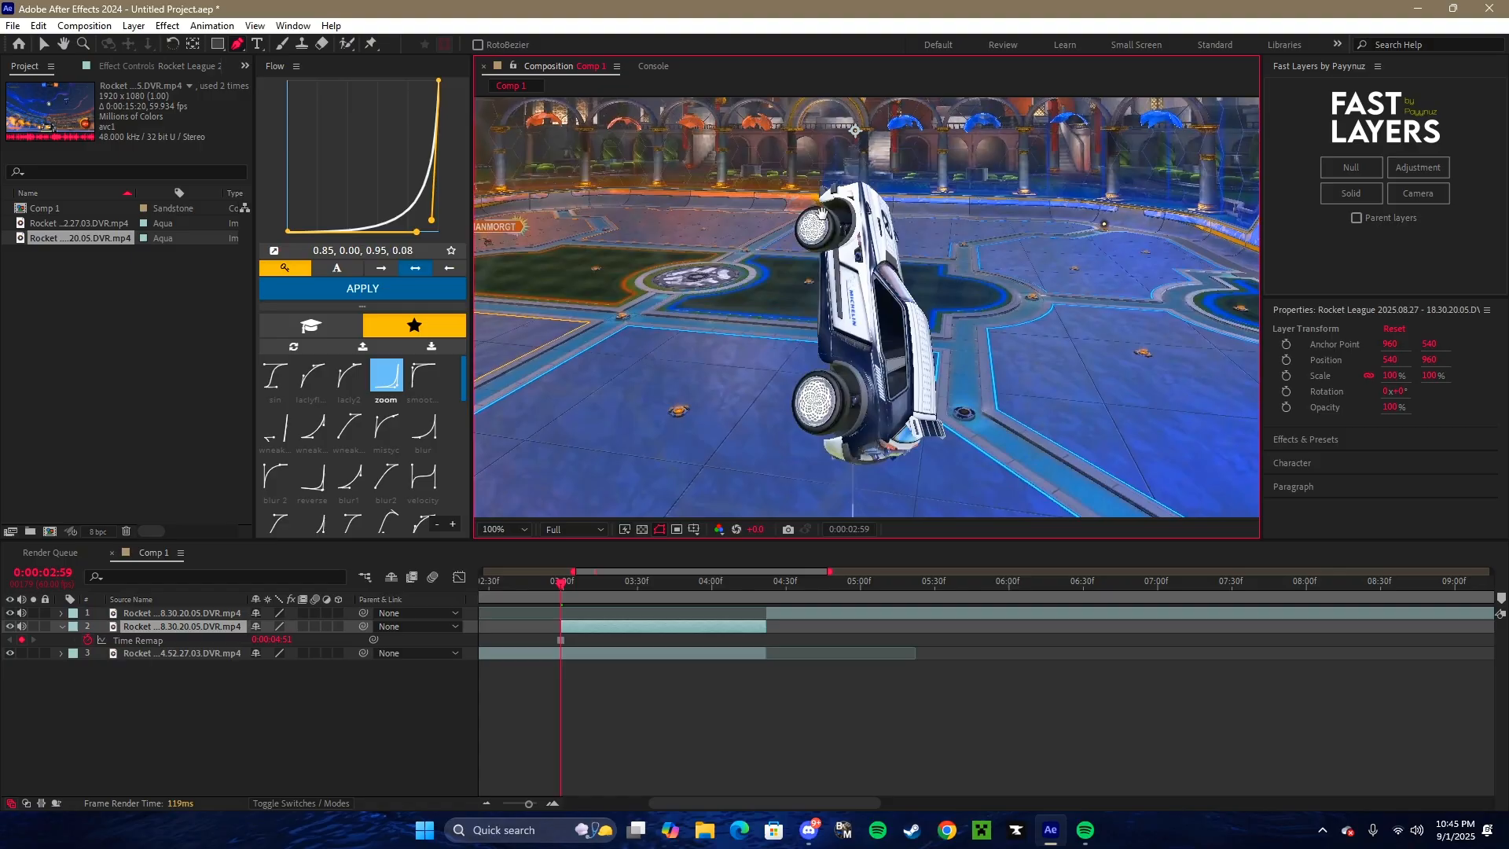
drag(821, 214, 800, 258)
scroll(816, 250, down, 2)
scroll(815, 251, up, 3)
scroll(816, 251, down, 2)
scroll(815, 250, up, 3)
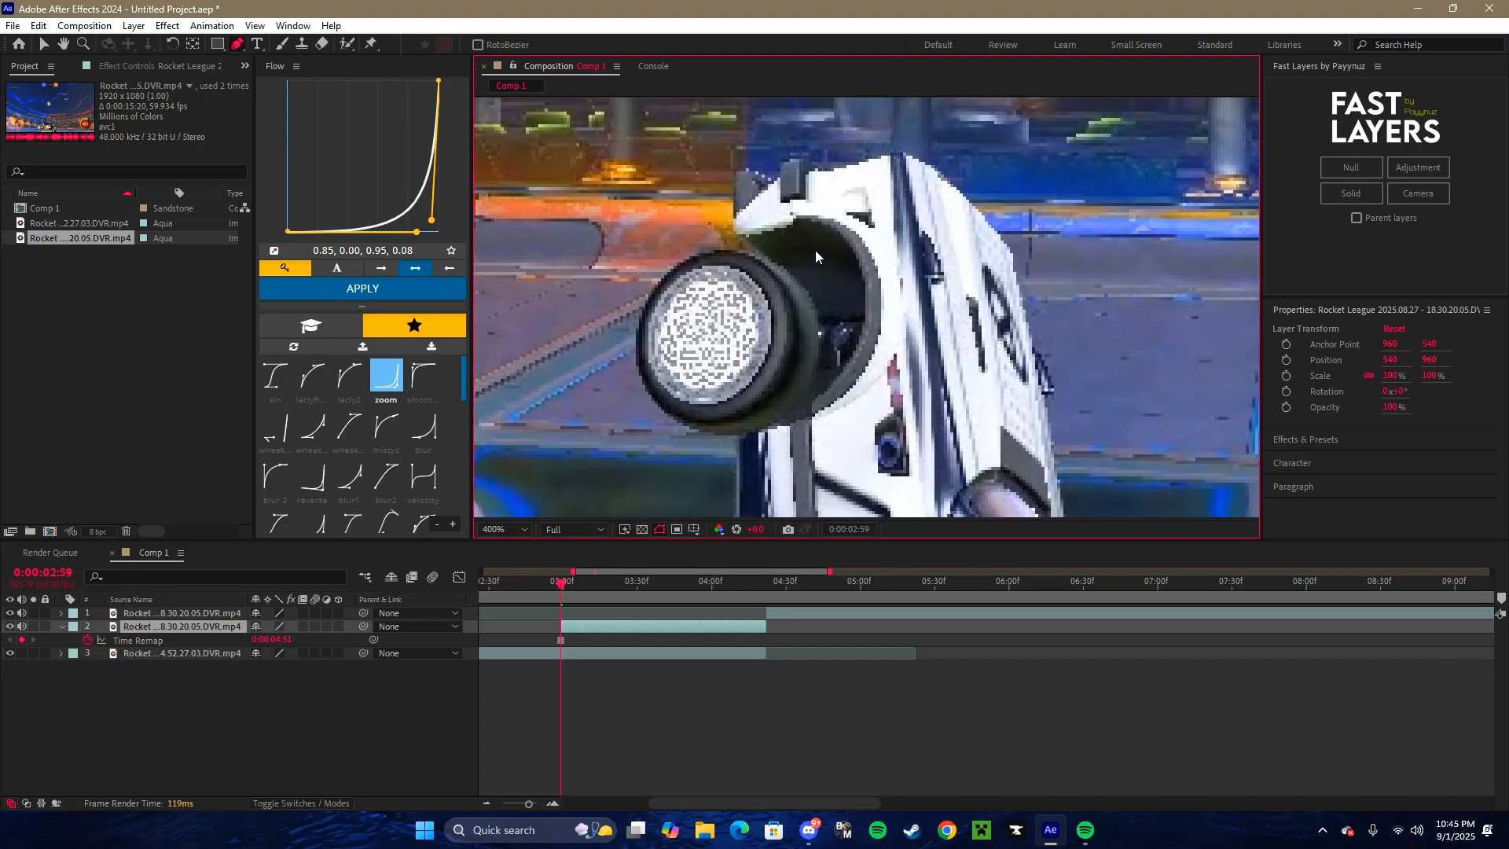
scroll(816, 255, down, 3)
scroll(815, 255, up, 1)
scroll(816, 255, down, 2)
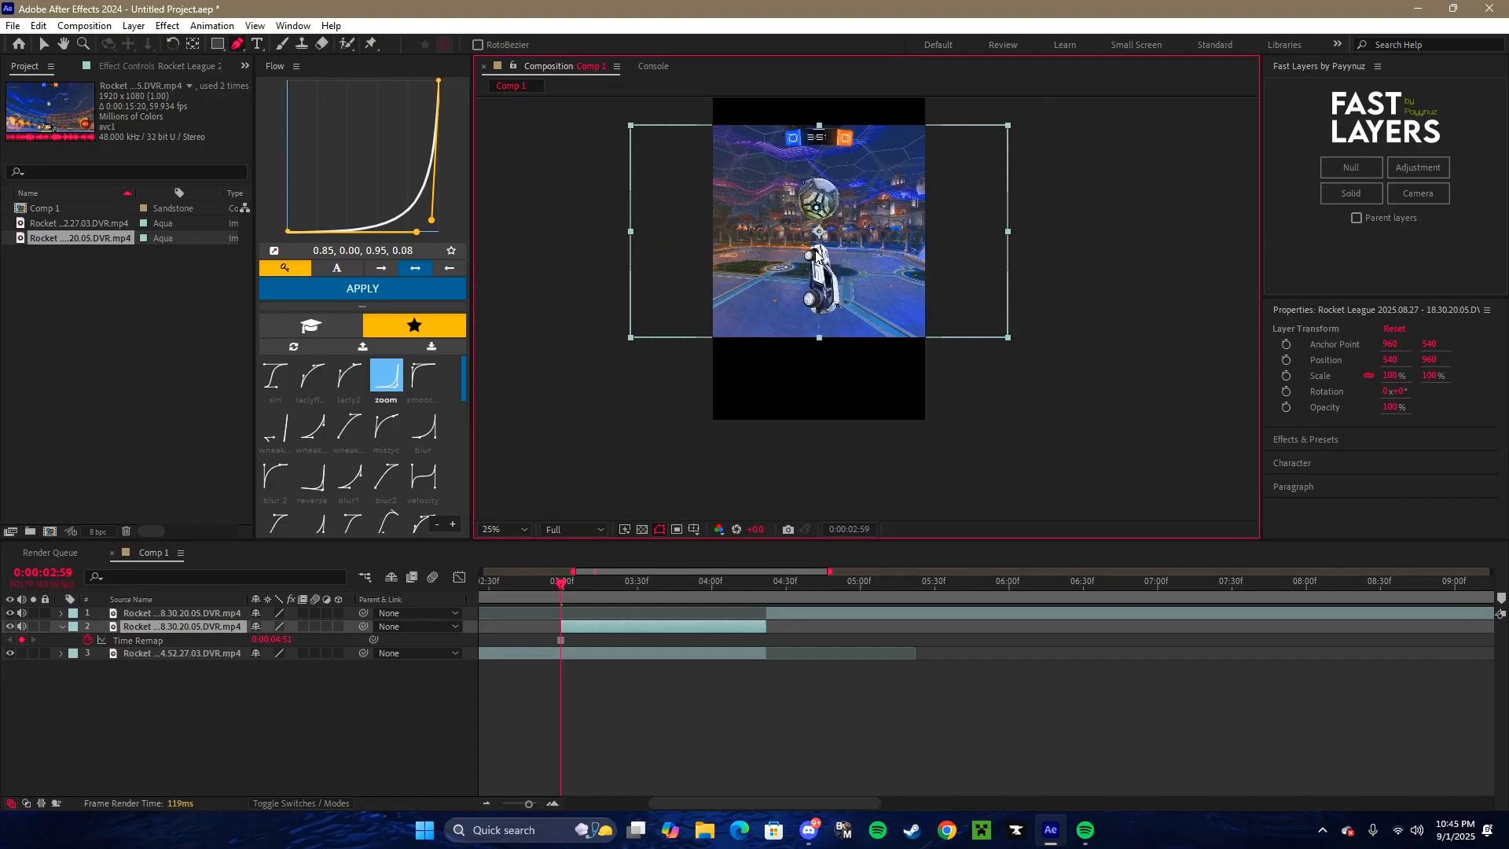
click(511, 529)
click(514, 249)
scroll(869, 274, up, 3)
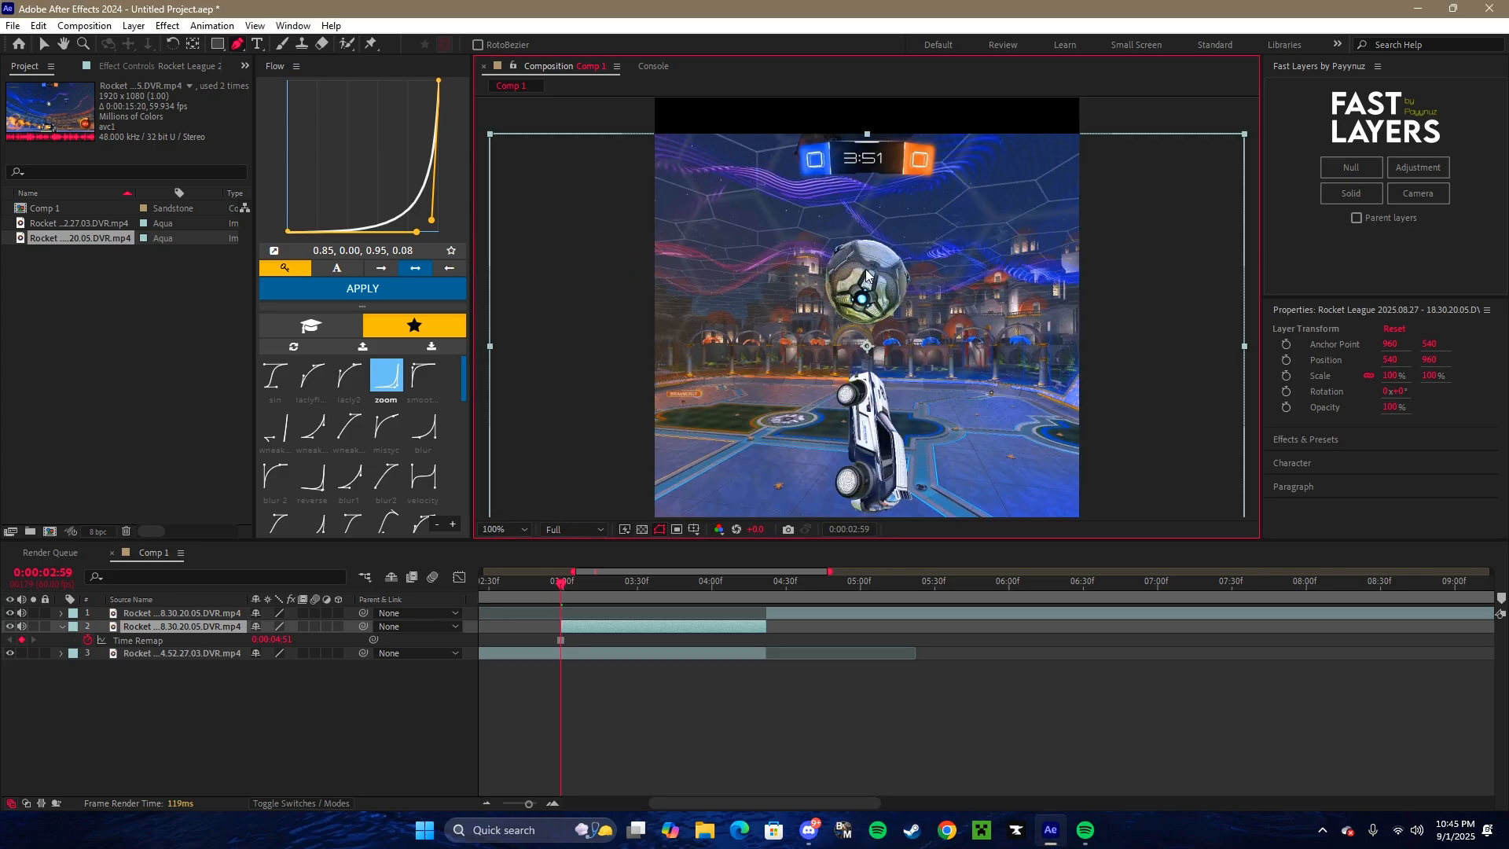
drag(932, 354, 855, 69)
drag(835, 408, 857, 218)
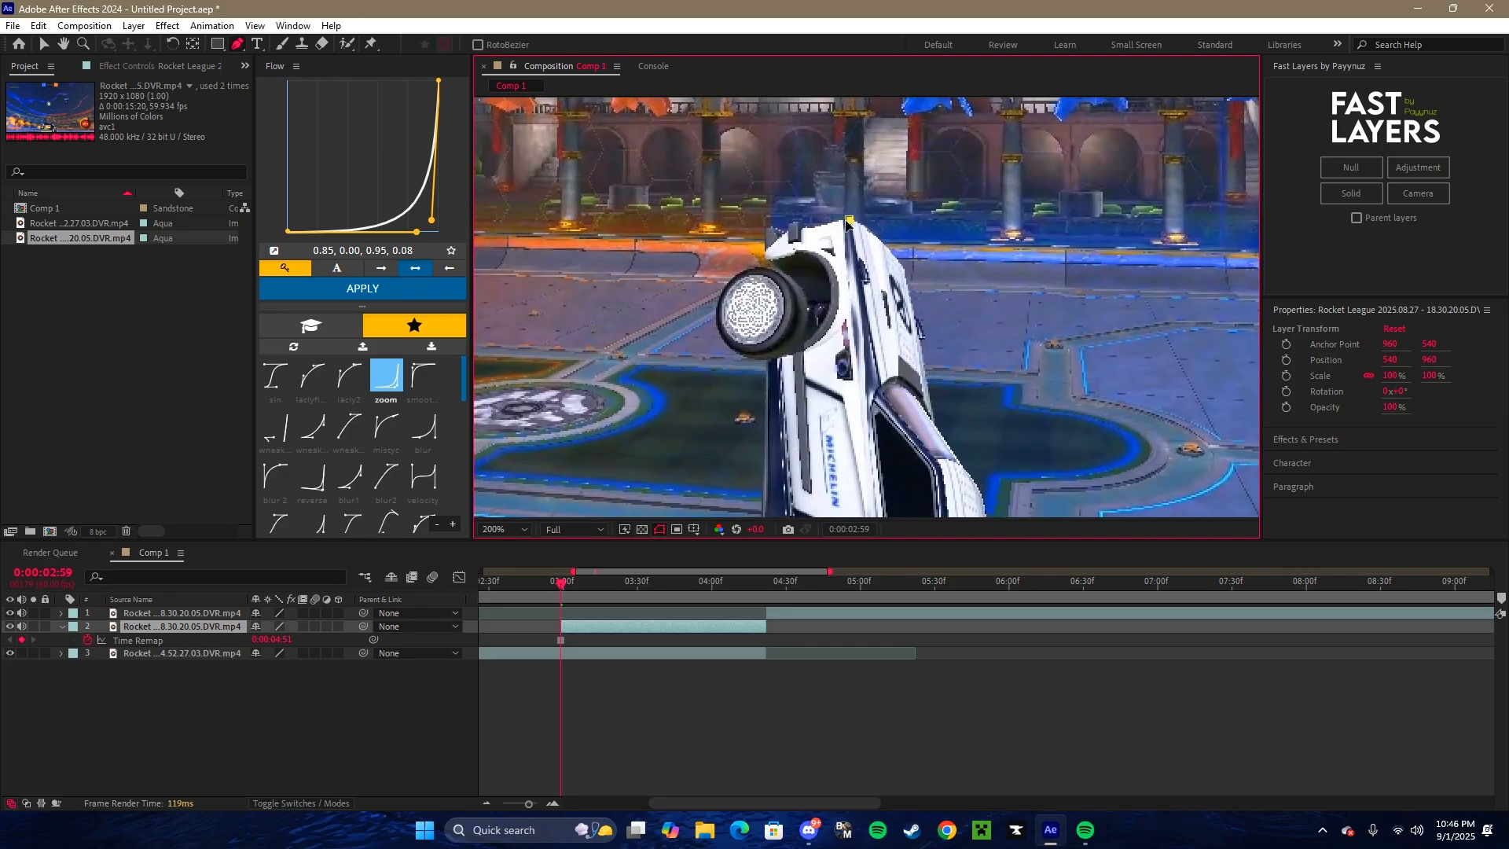
click(848, 220)
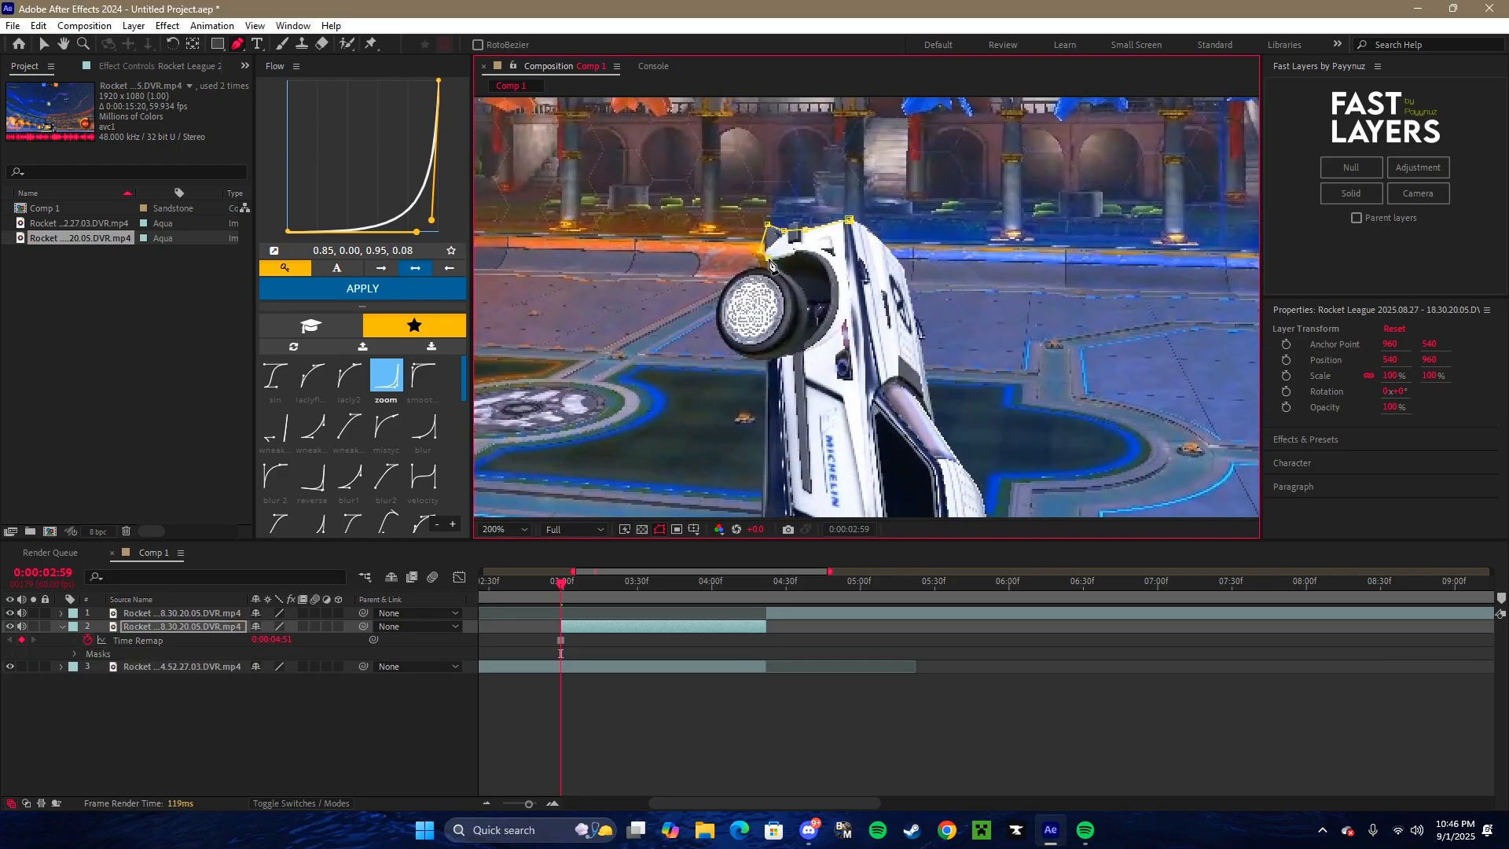
drag(770, 265, 827, 174)
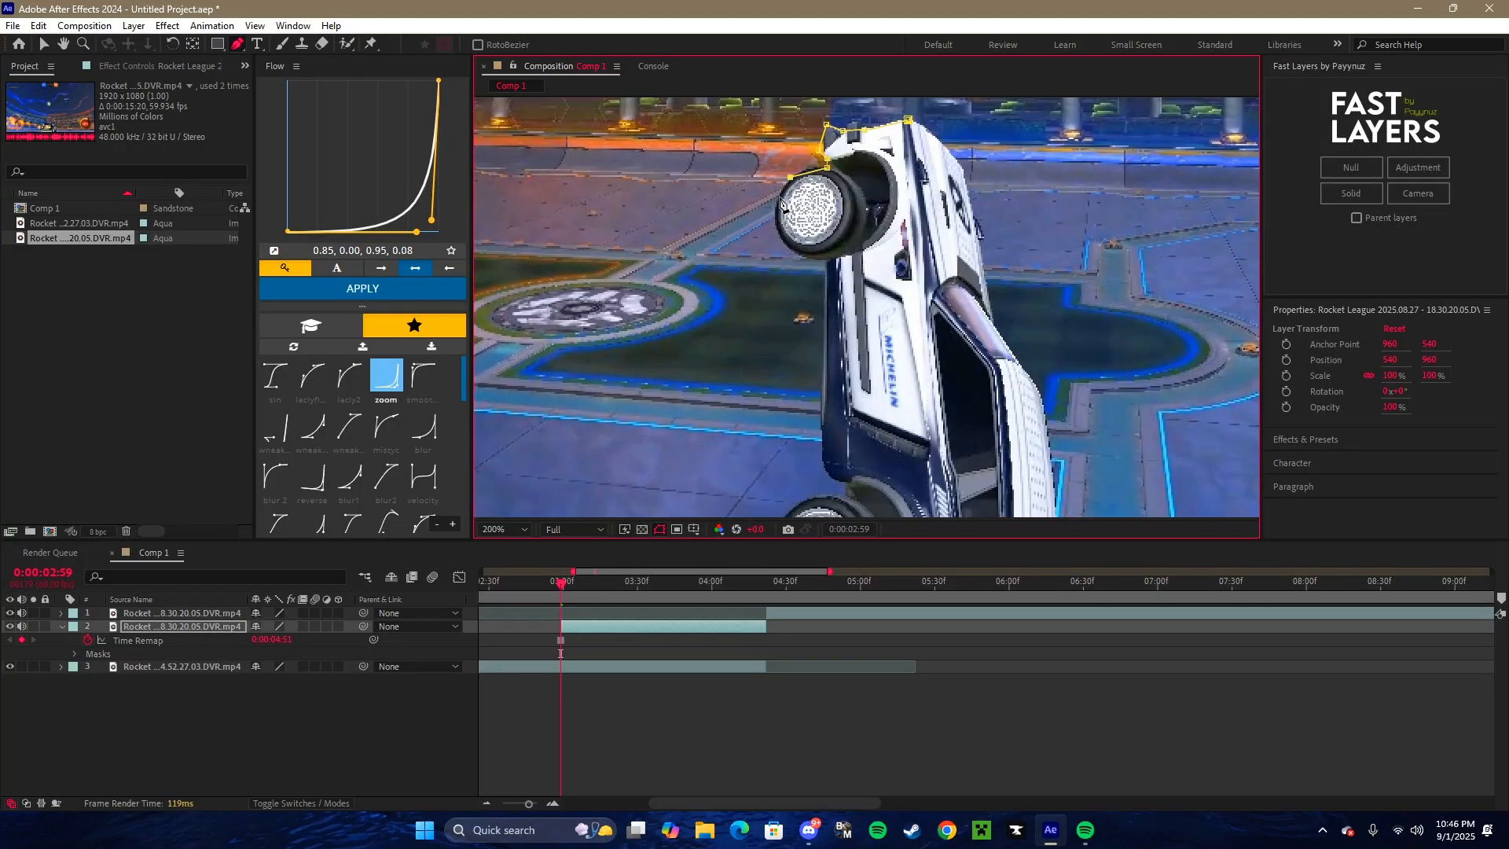
drag(814, 264, 840, 208)
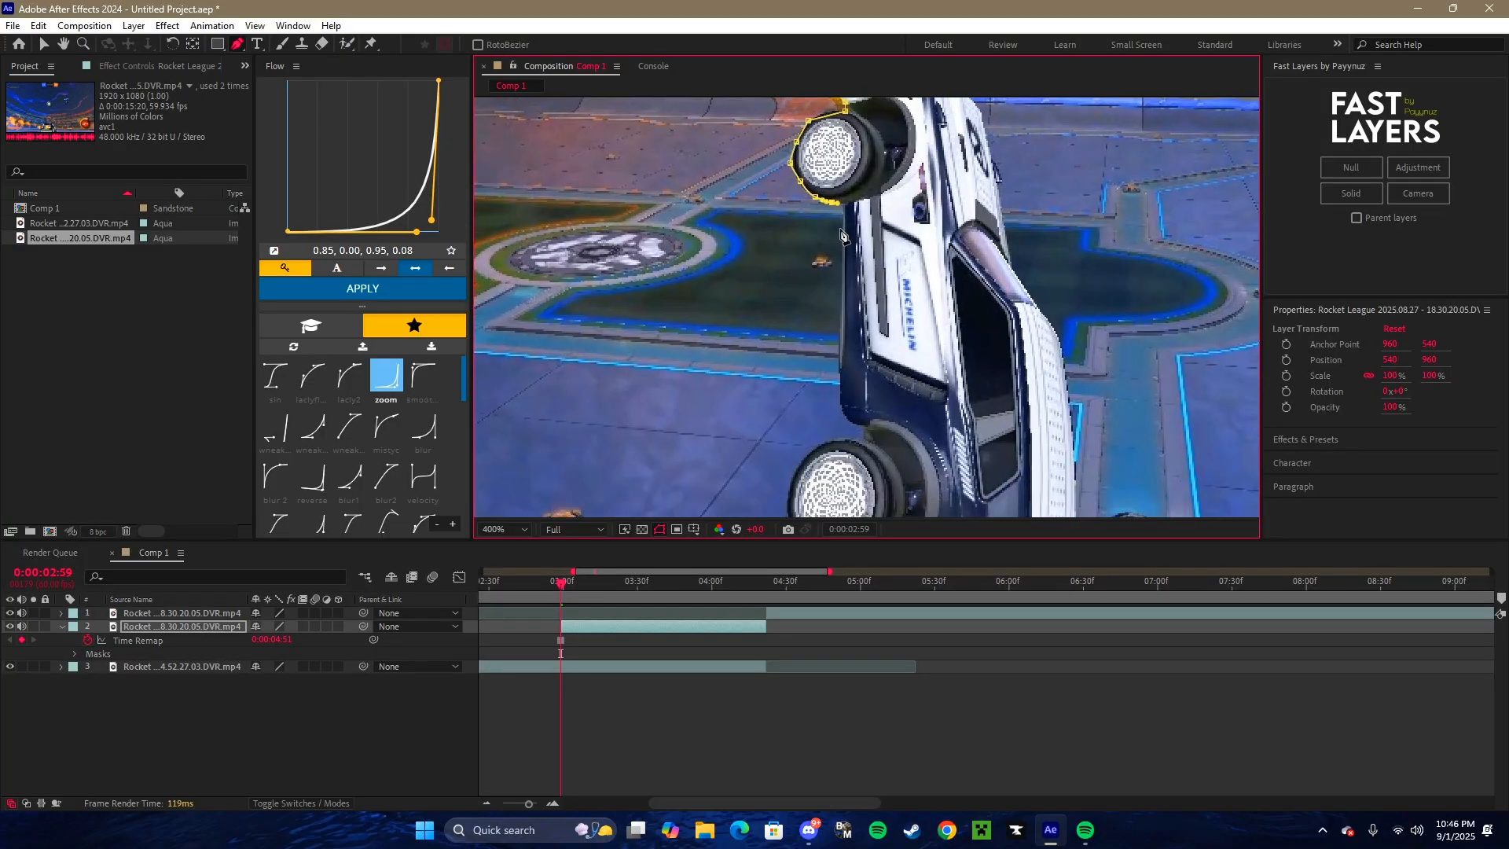
- Continue the mask around the rest of the car's outline and close it at the starting point on the upper edge
scroll(835, 208, up, 1)
drag(896, 472, 868, 133)
click(912, 135)
click(910, 154)
click(833, 159)
drag(1100, 424, 676, 243)
drag(888, 188, 786, 440)
click(719, 244)
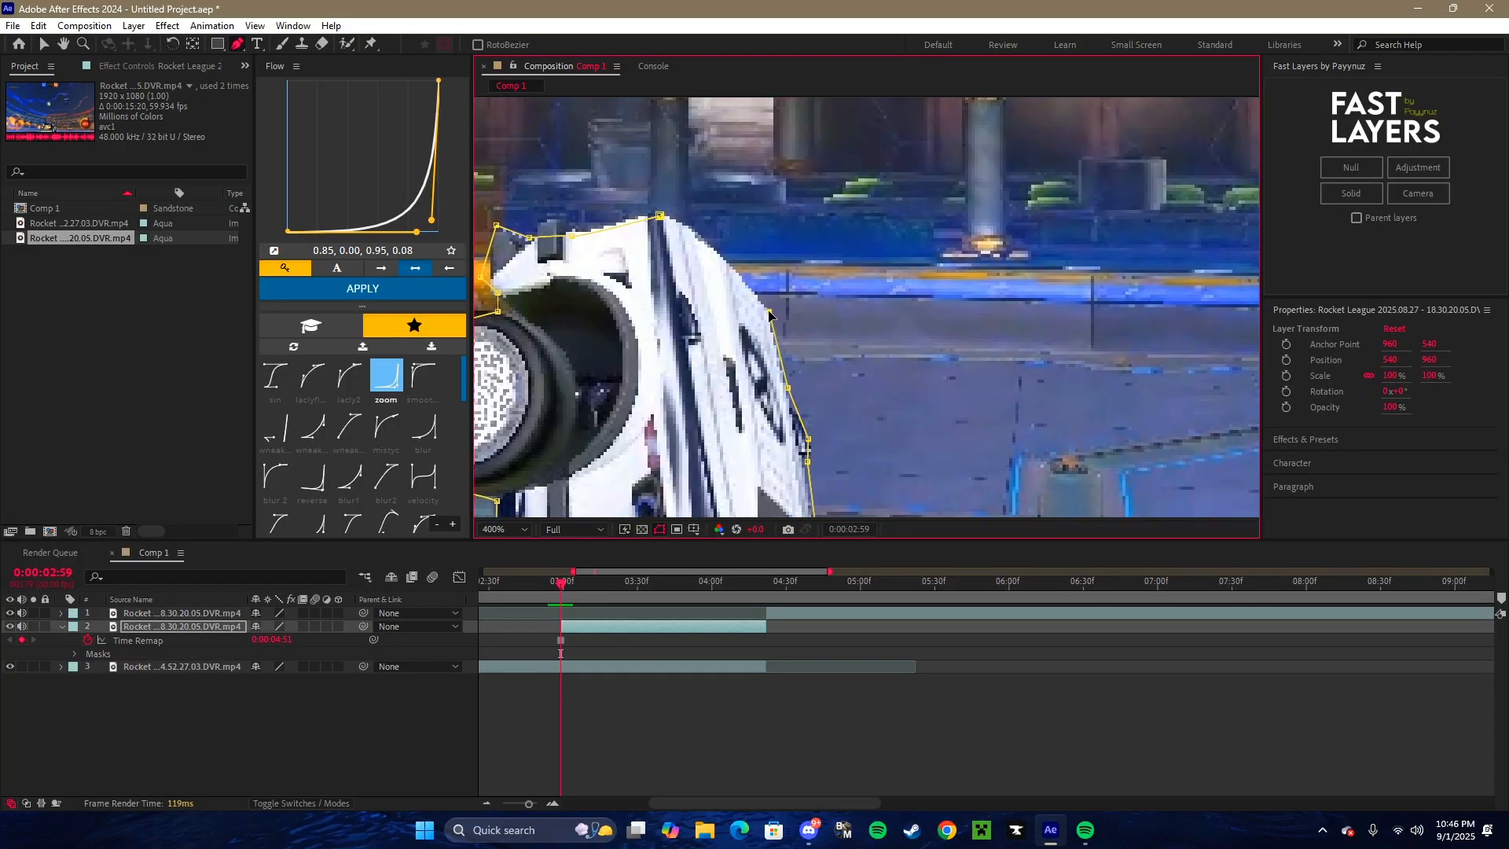
click(682, 215)
drag(684, 226, 789, 320)
click(770, 306)
scroll(846, 346, down, 6)
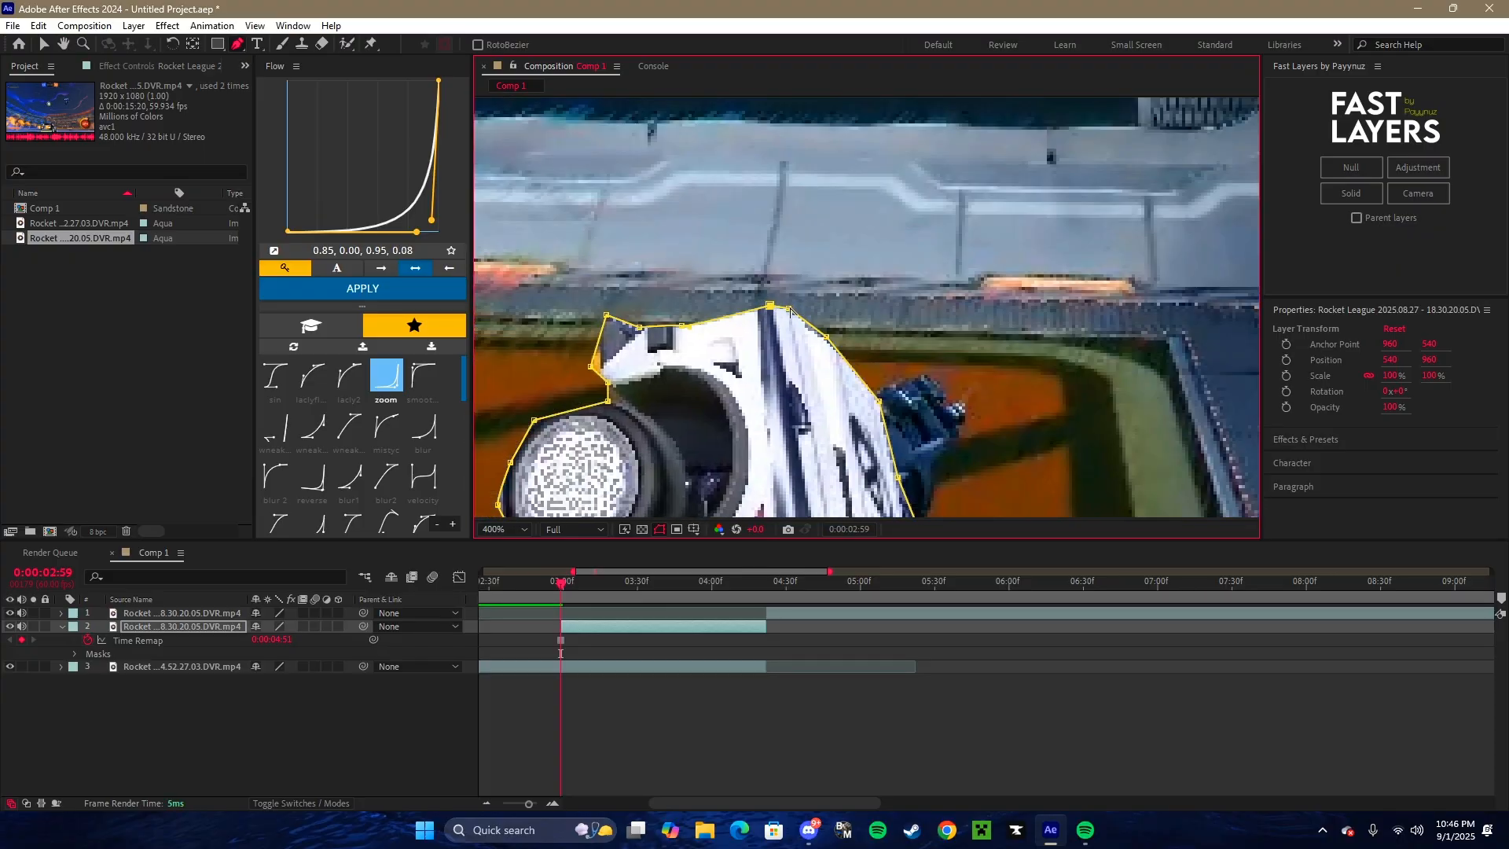
- Fit the whole composition in the viewer and set the preview resolution to Quarter
click(503, 528)
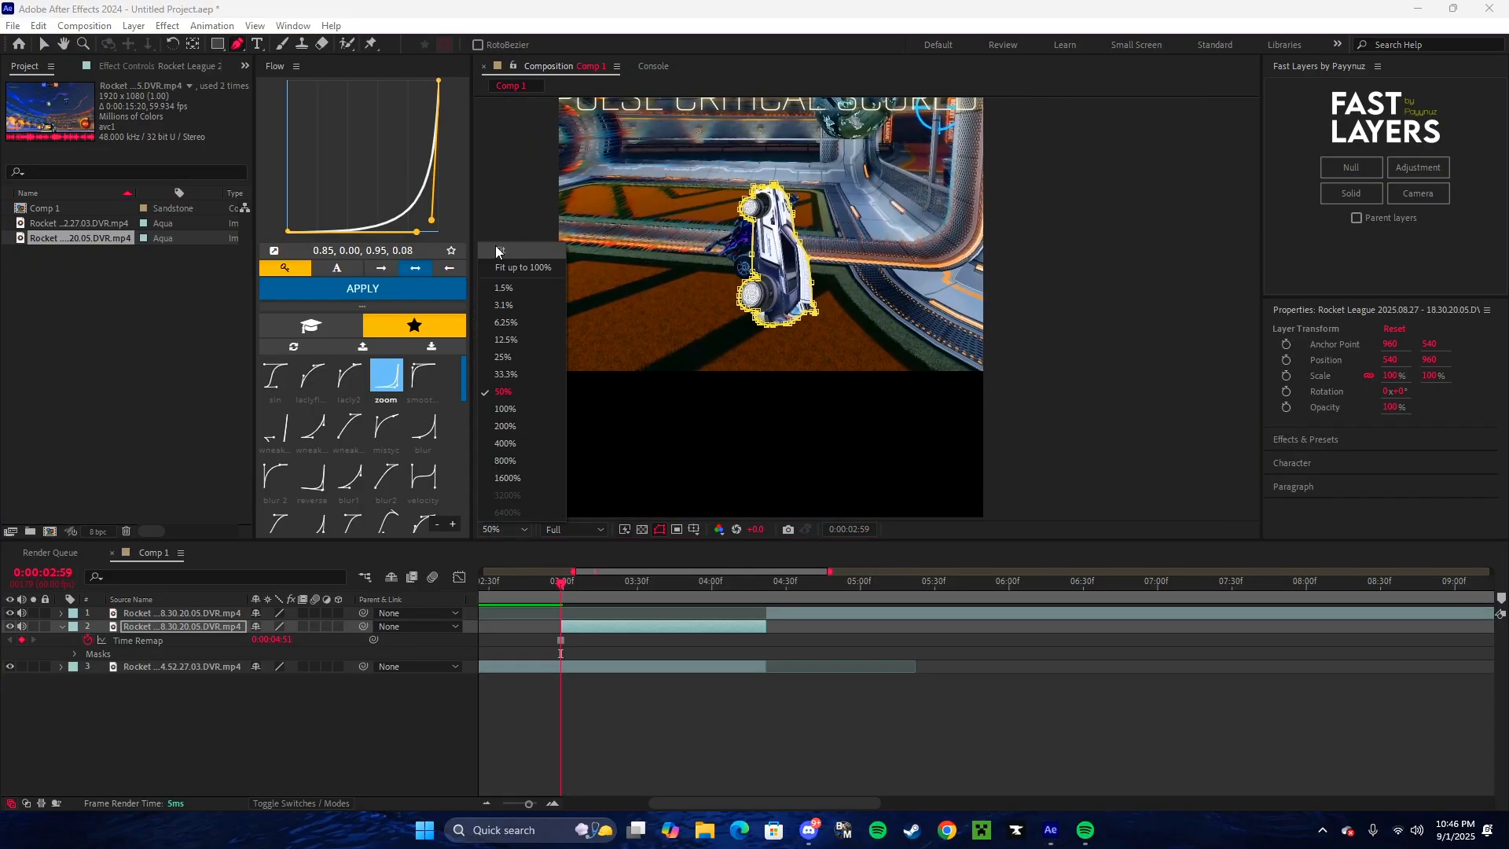
click(506, 240)
click(572, 529)
click(573, 619)
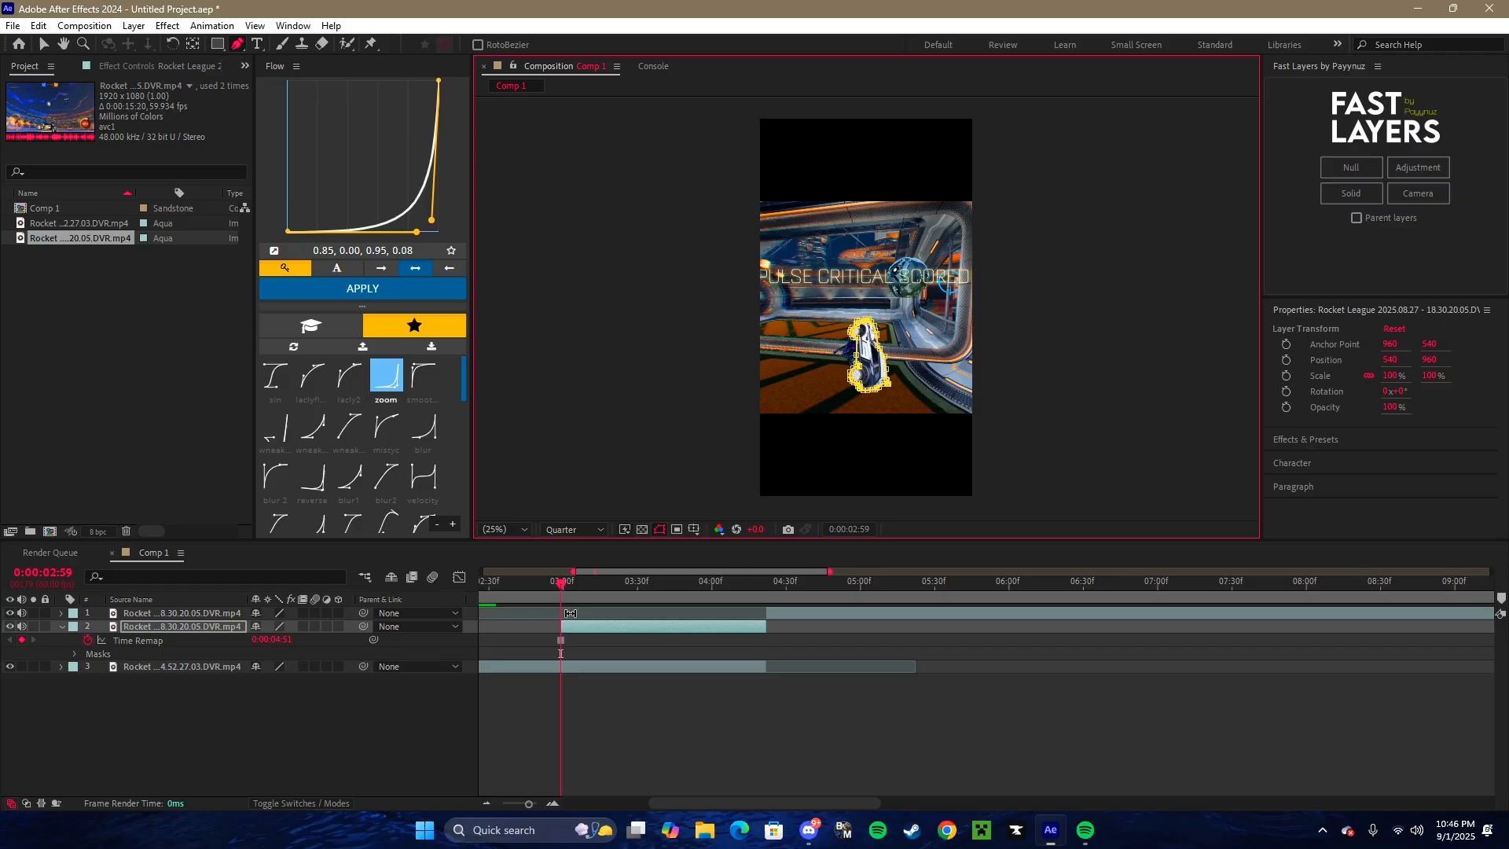
- Trim the start of the masked freeze-frame layer to 0:00:03:22, keeping the preview resolution at Quarter
click(563, 589)
drag(562, 594, 846, 603)
click(588, 530)
click(588, 581)
click(592, 530)
click(582, 617)
drag(737, 628, 795, 593)
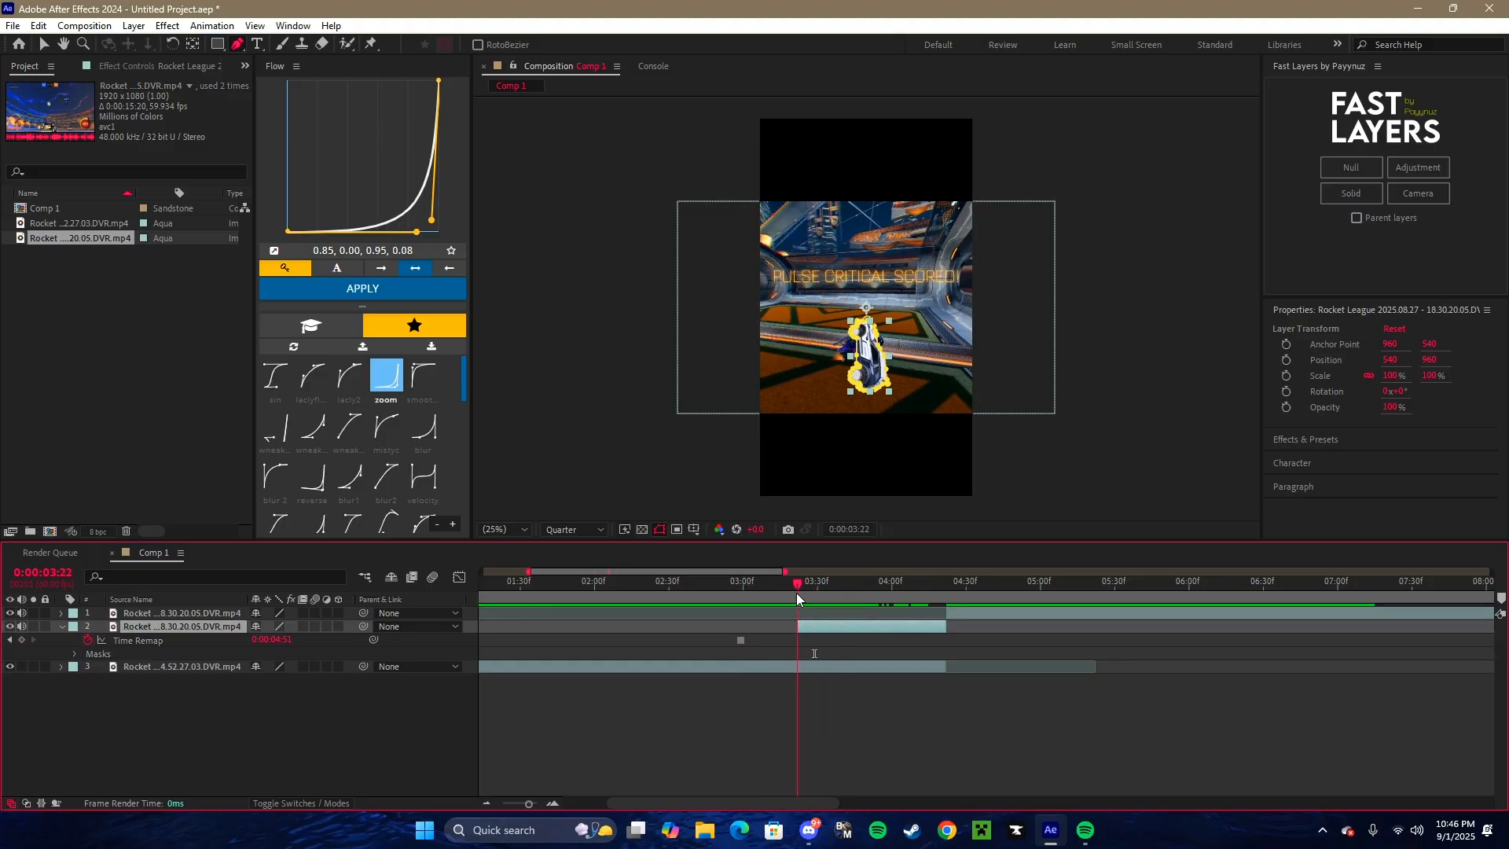
- Enable motion blur without frame blending on the masked freeze-frame layer, and turn on Parent layers in Fast Layers
click(61, 626)
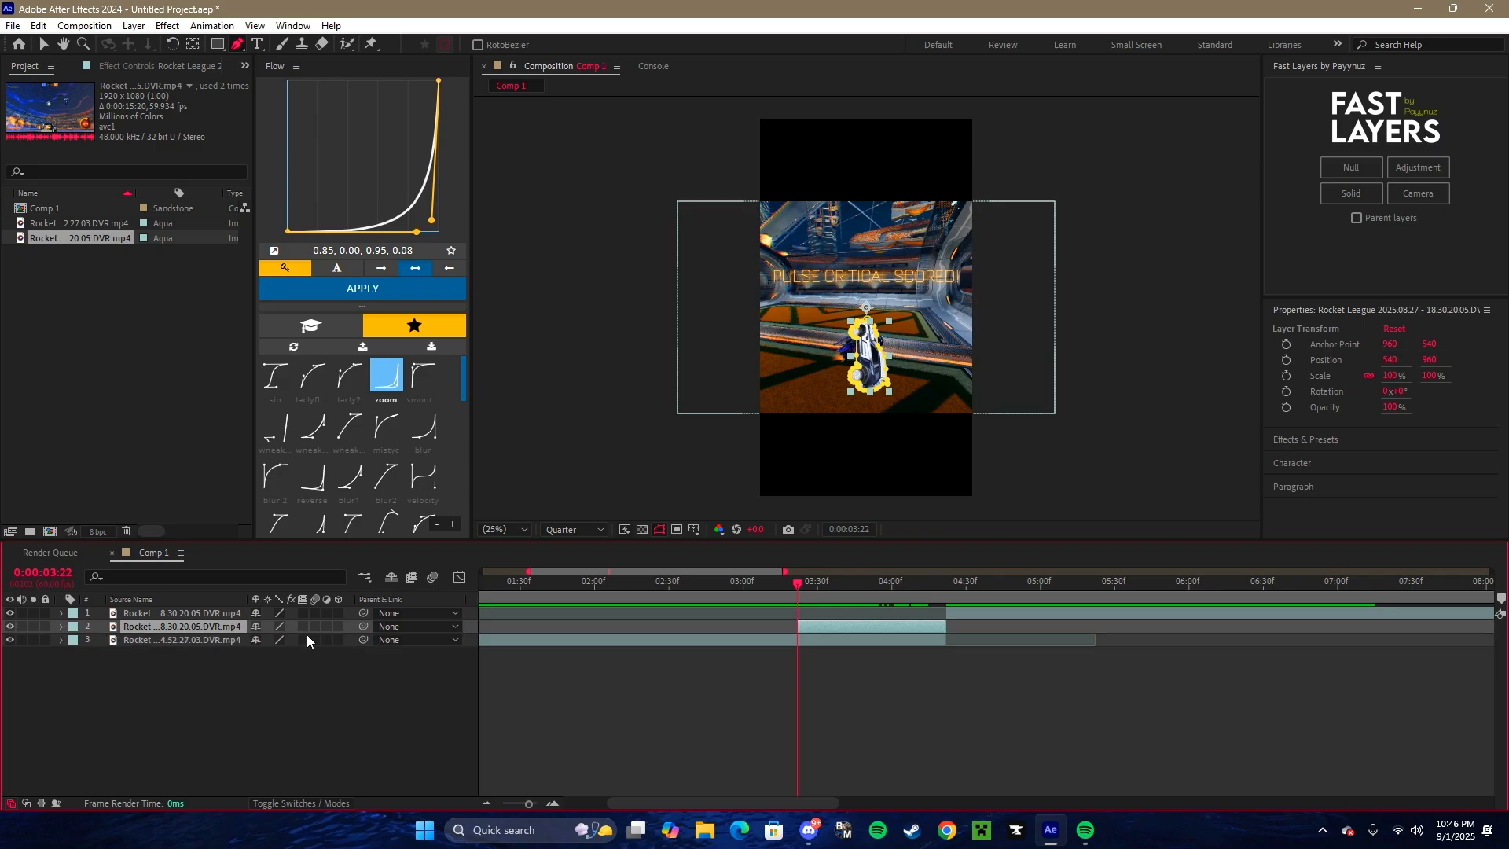
click(302, 626)
click(314, 626)
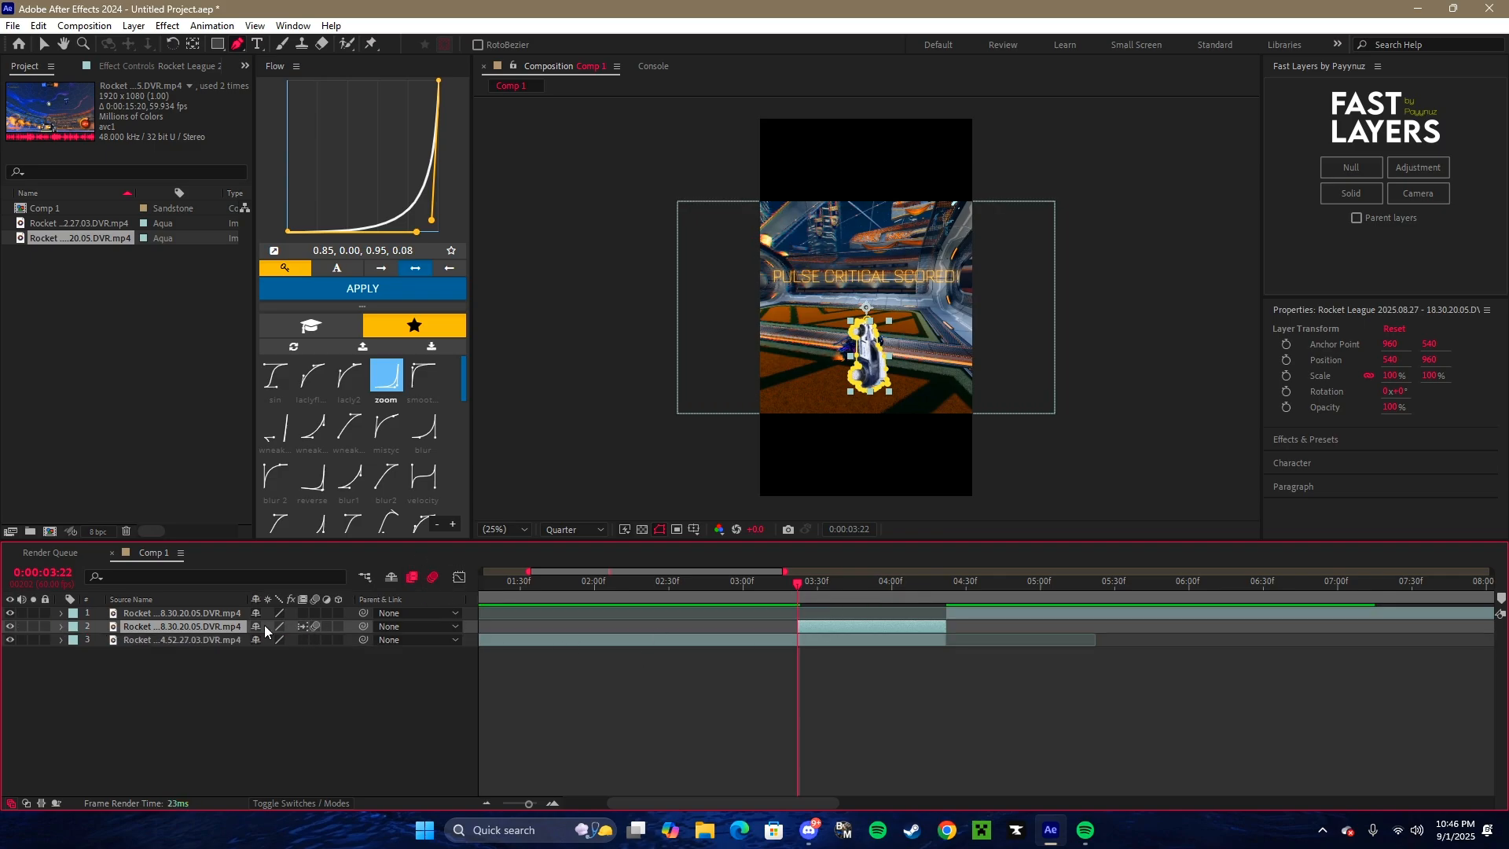
click(303, 626)
mouse_move(784, 599)
mouse_down()
mouse_move(764, 598)
mouse_move(880, 600)
mouse_move(797, 615)
mouse_up()
click(1367, 218)
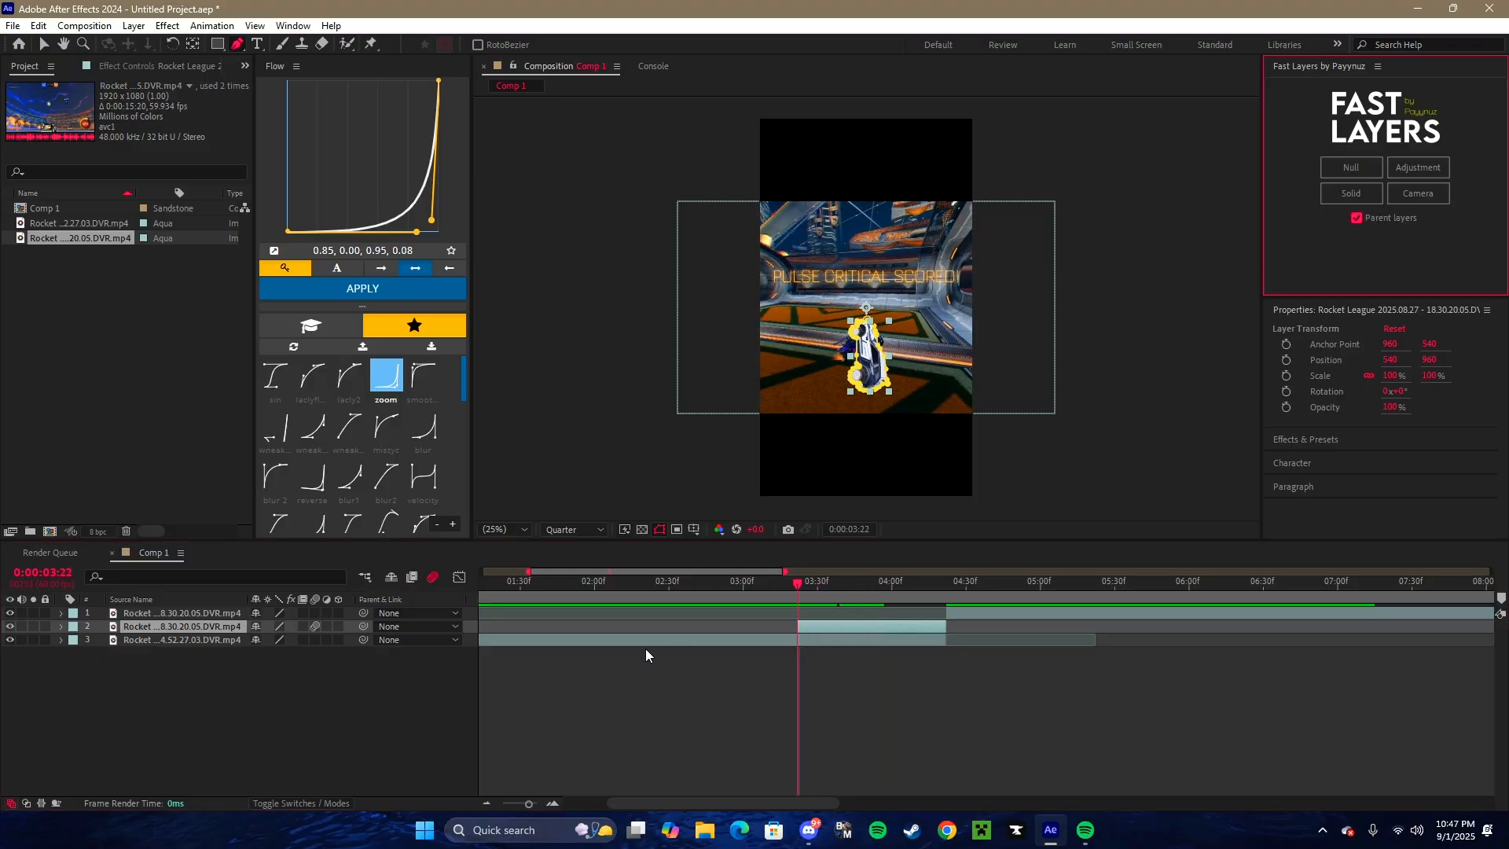
right_click(820, 623)
right_click(305, 666)
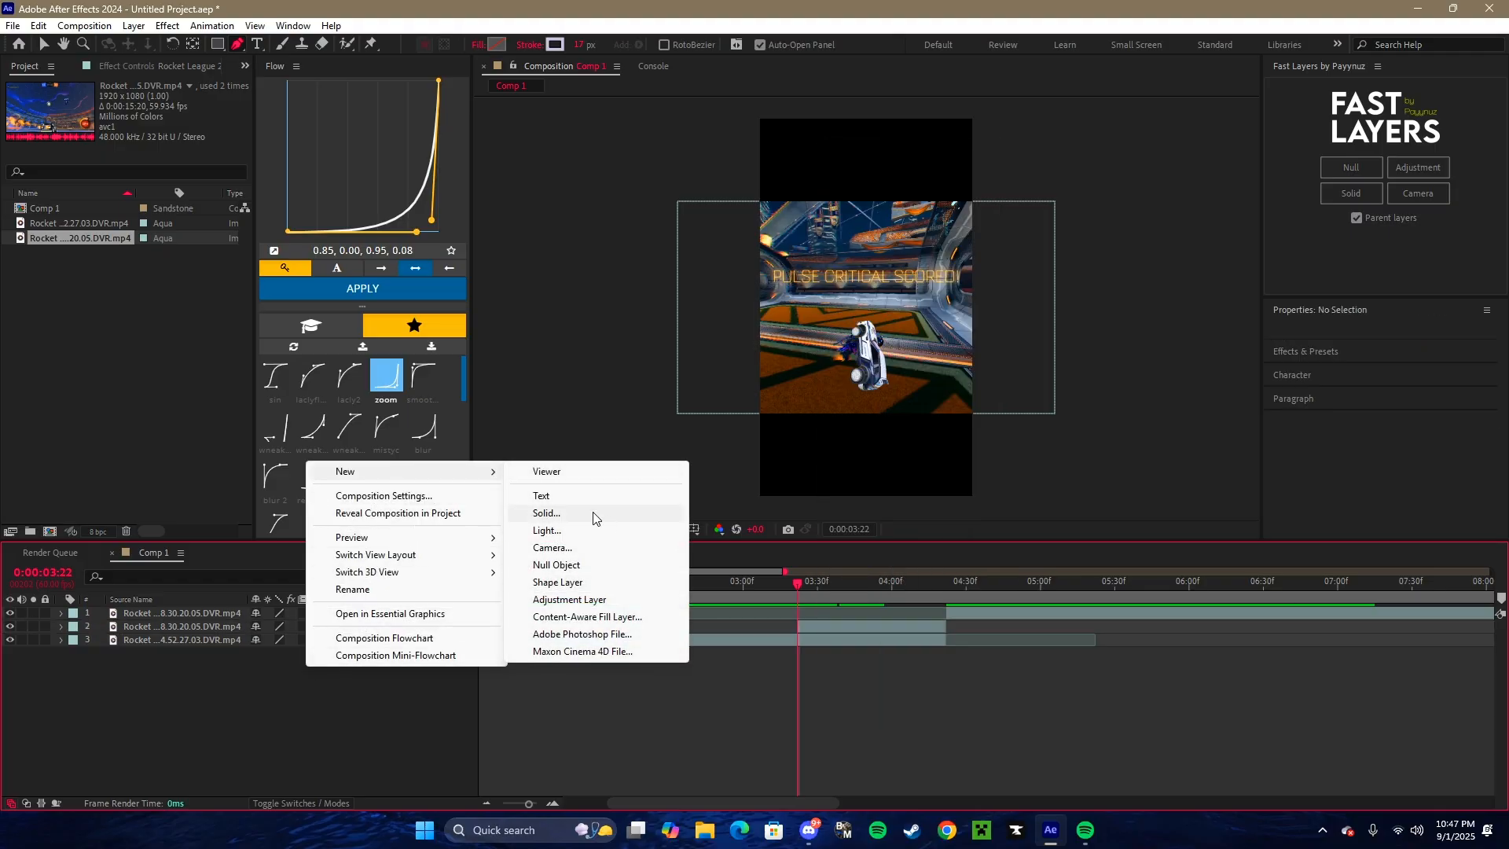
click(556, 564)
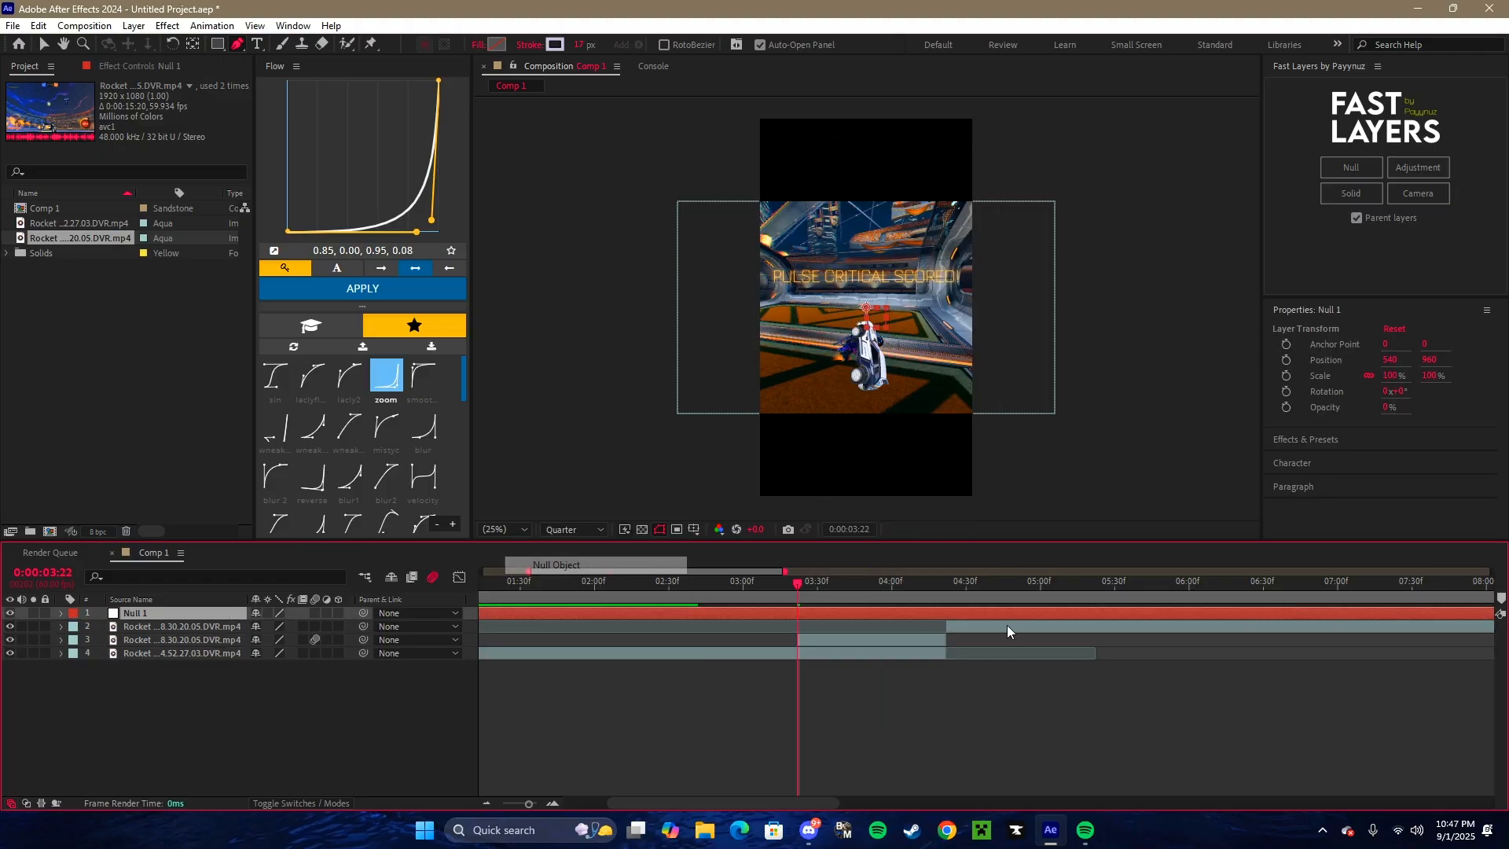
key(Delete)
- Use Fast Layers to add a null over the masked freeze-frame layer's duration, with that layer parented to it
click(857, 631)
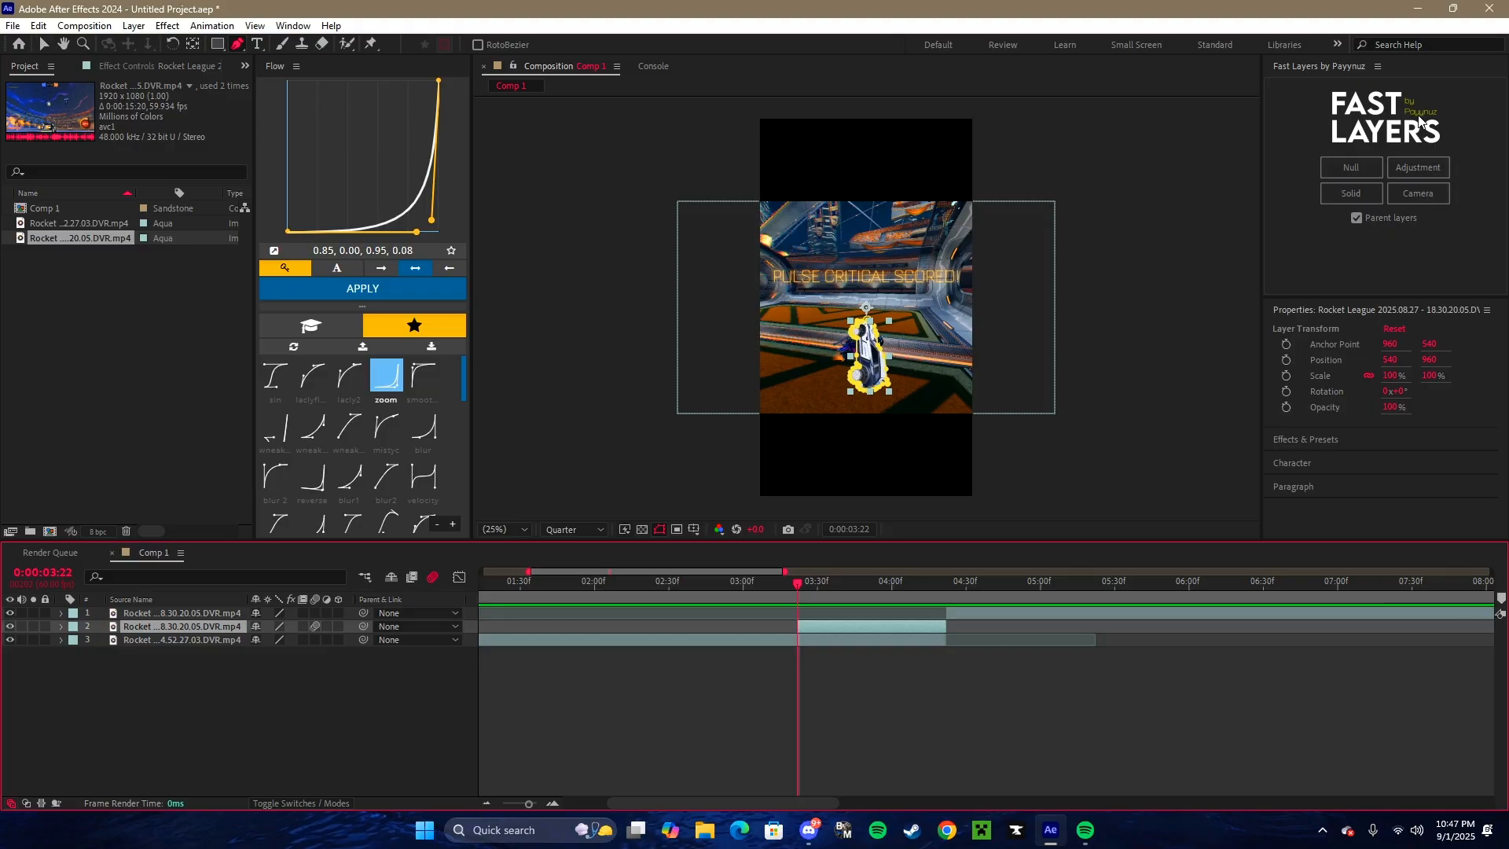
click(43, 44)
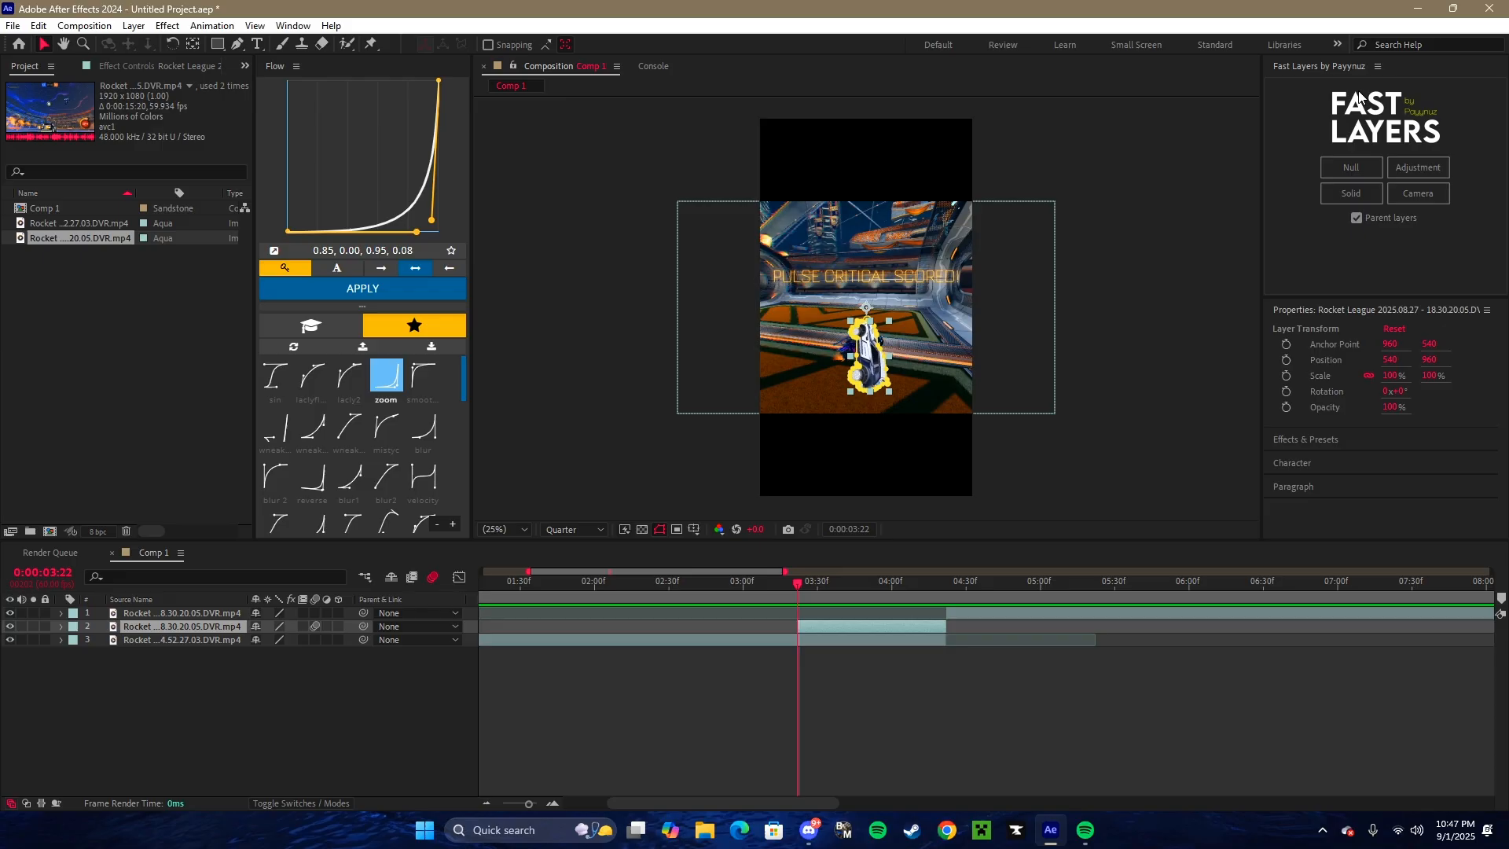
click(1342, 169)
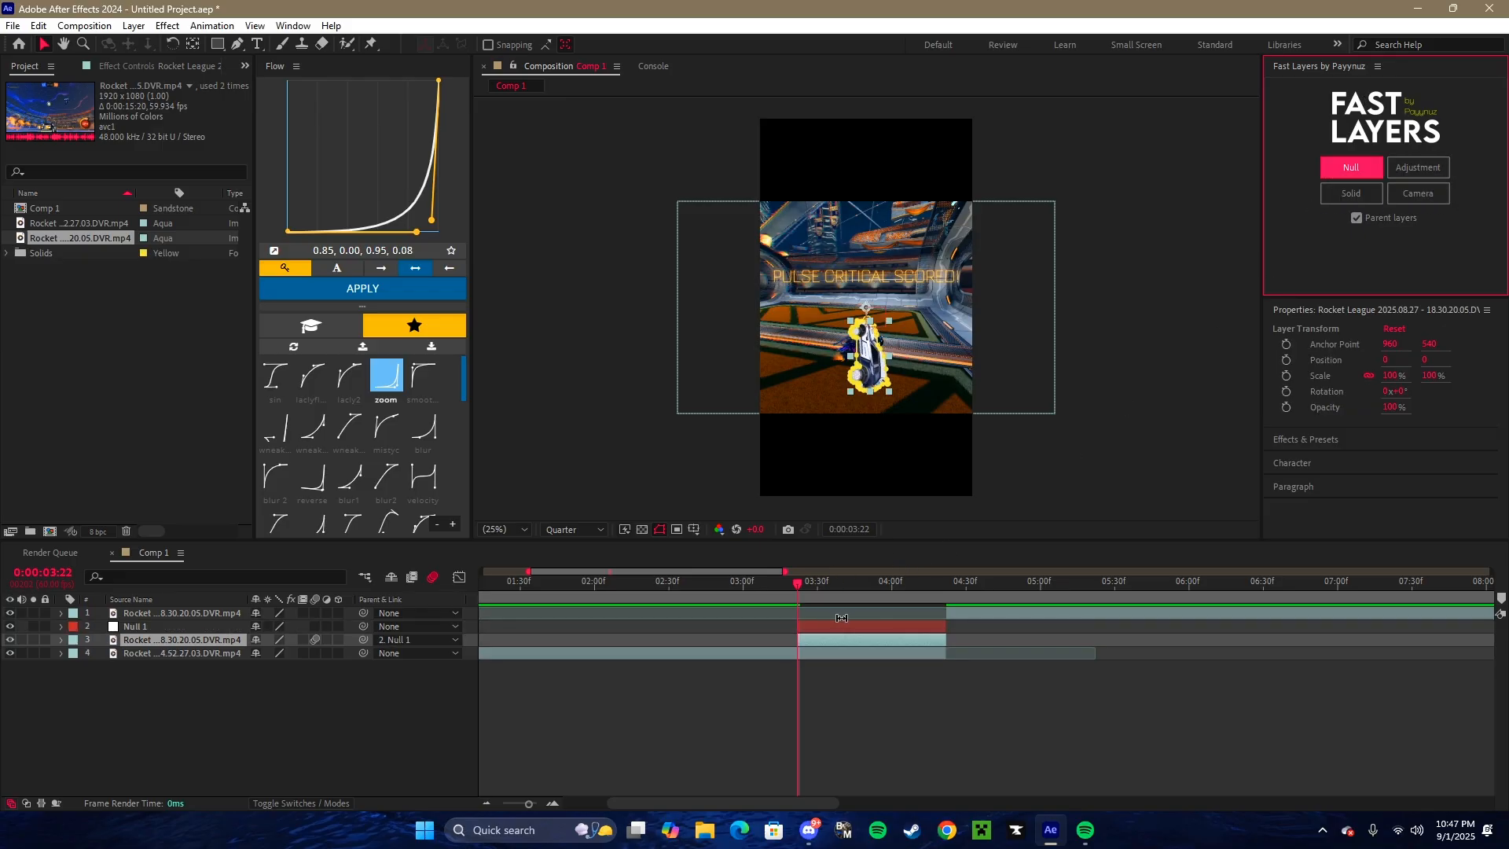
- Keyframe the null's Position at 0:00:03:22 with a Y value of 2447, moving the car cutout below the frame
click(811, 609)
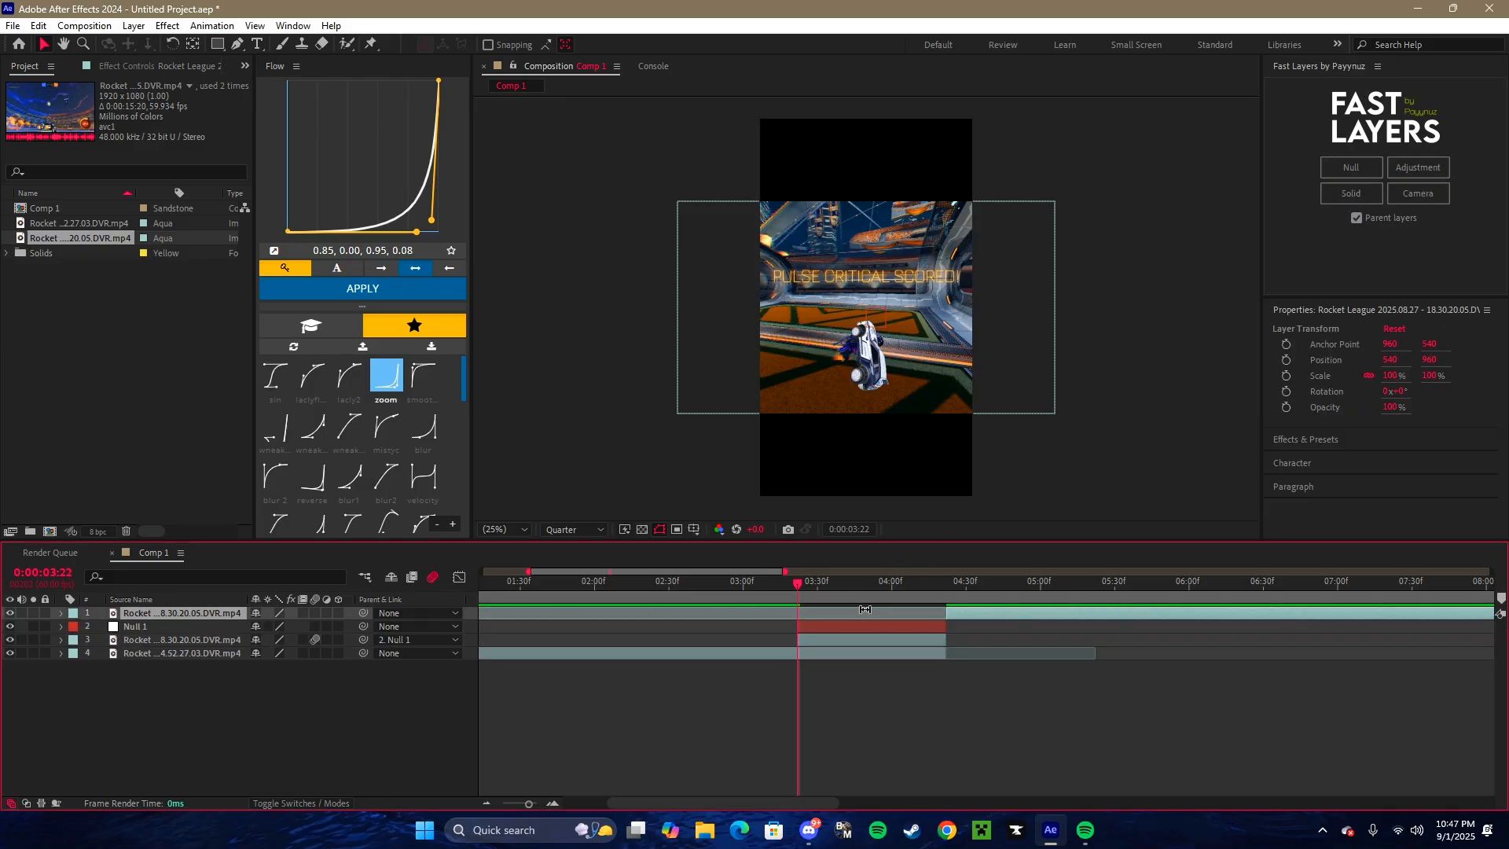
key(space)
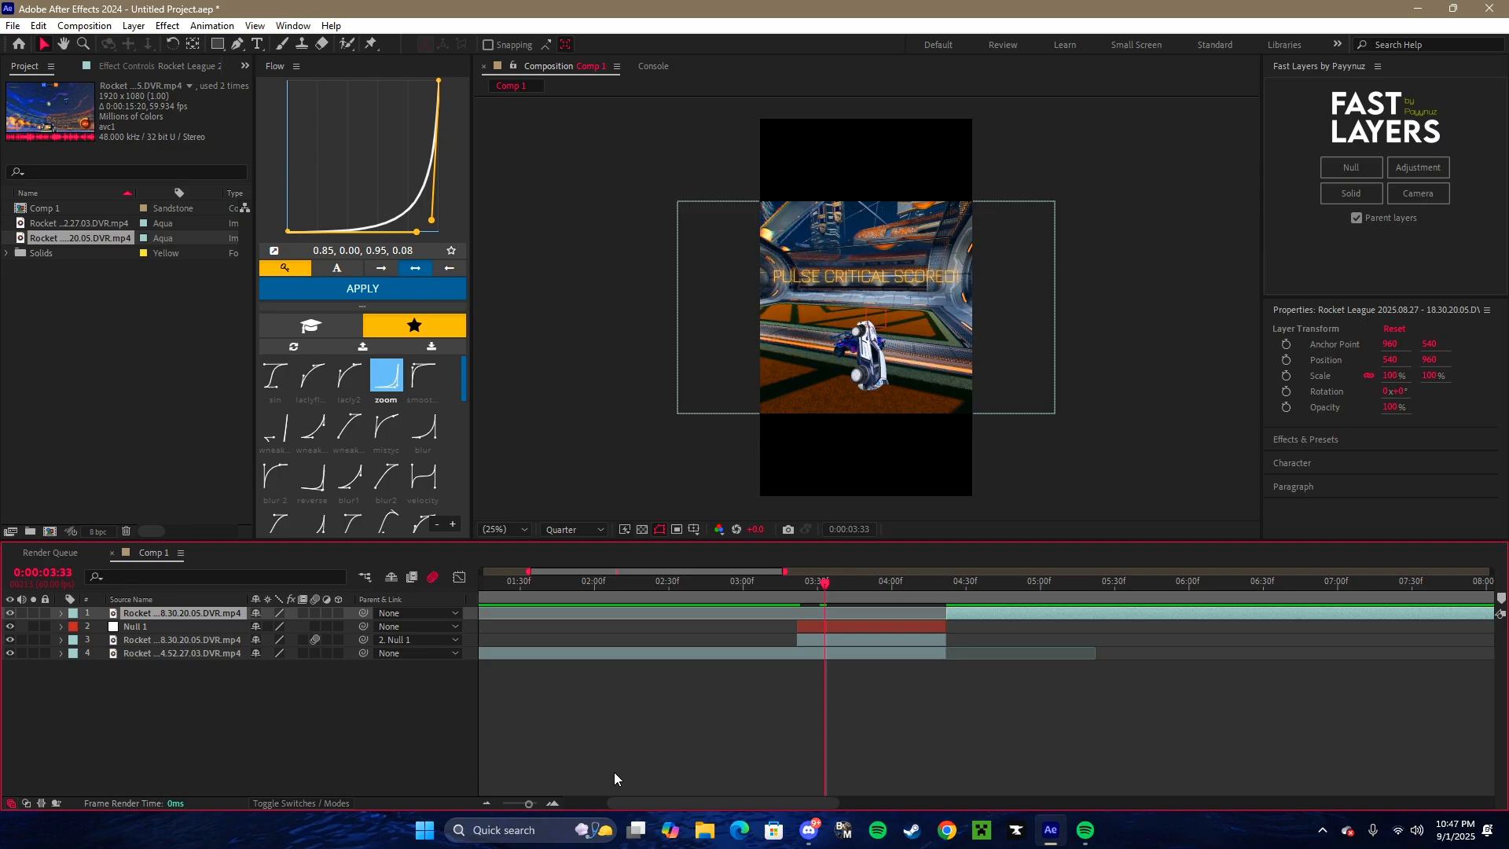
click(553, 803)
click(770, 589)
click(785, 628)
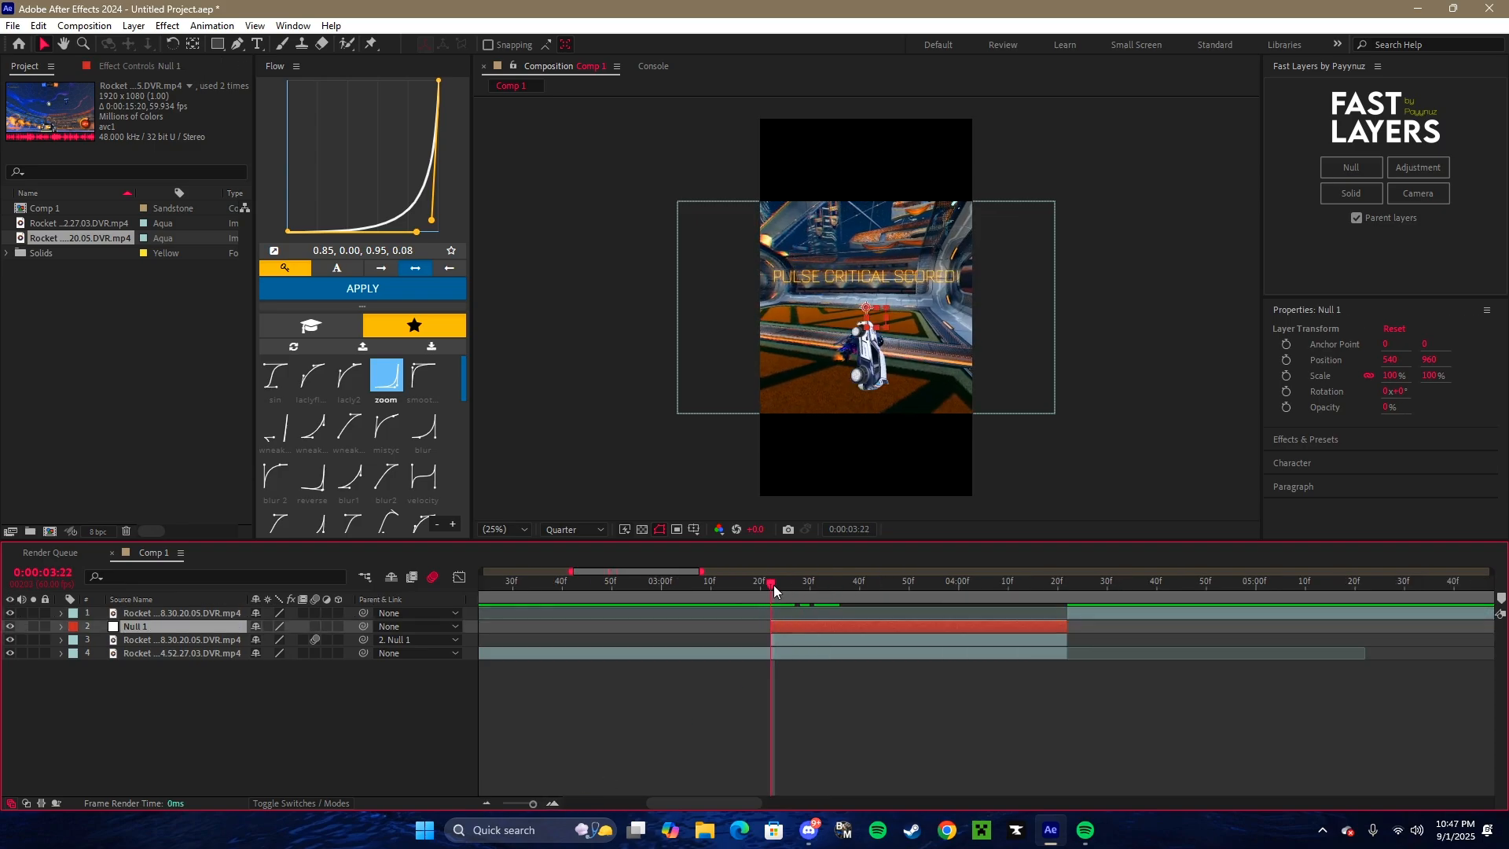
key(p)
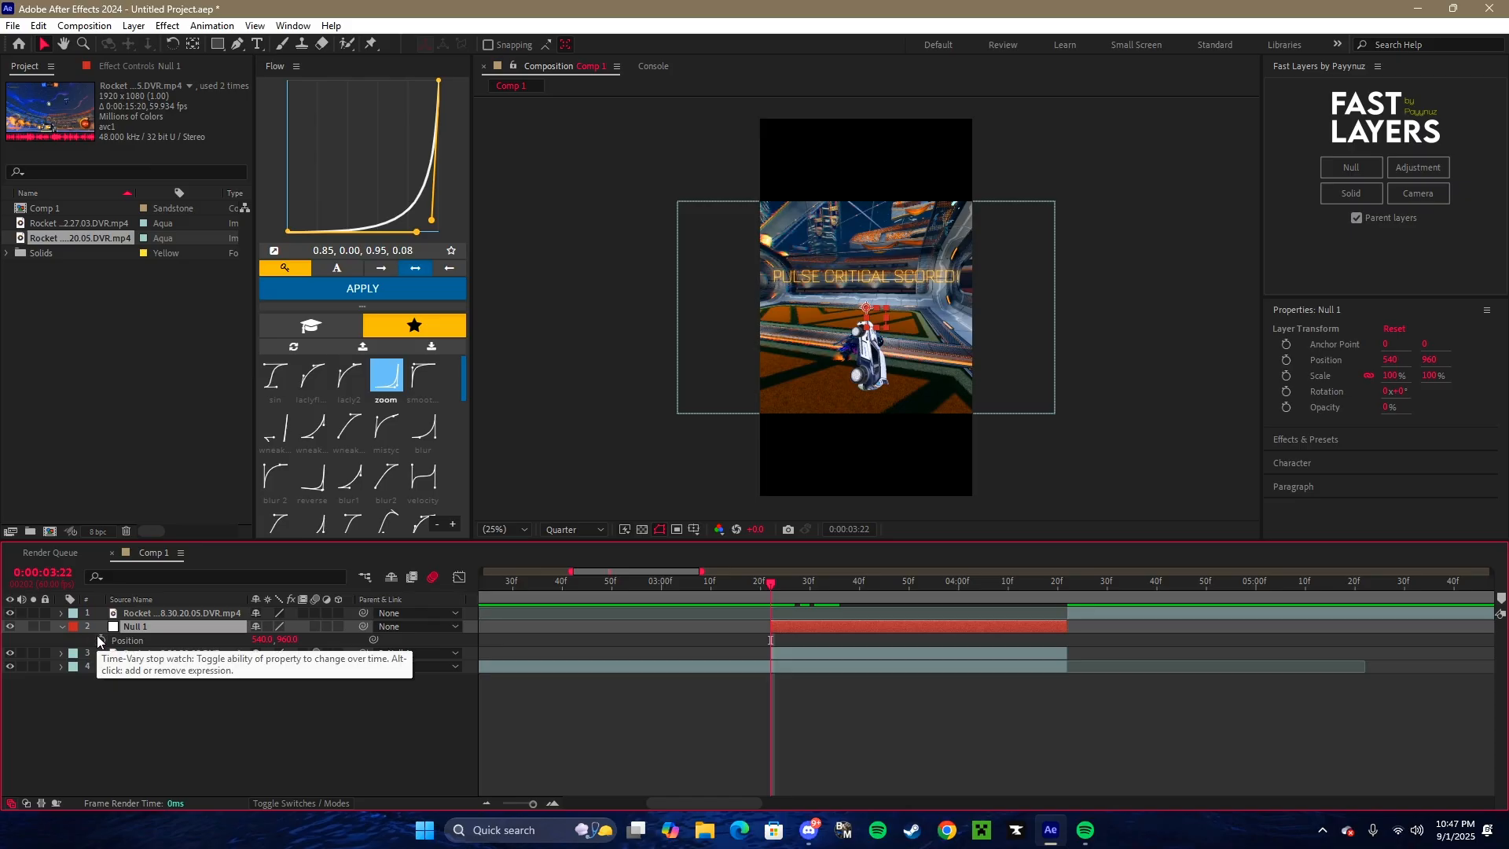
click(101, 640)
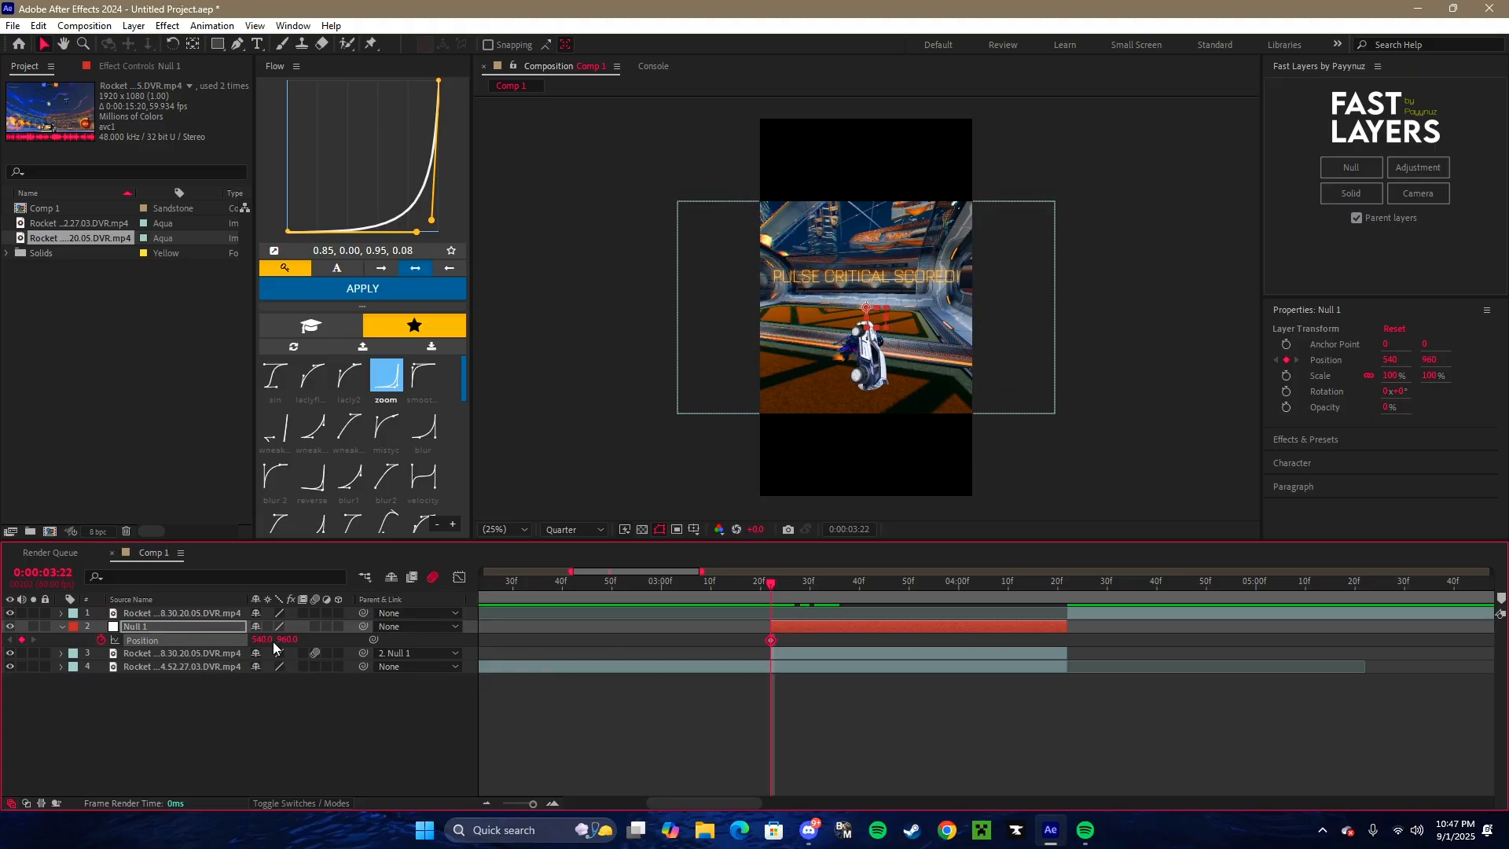
drag(283, 638, 1335, 639)
drag(1452, 638, 1454, 638)
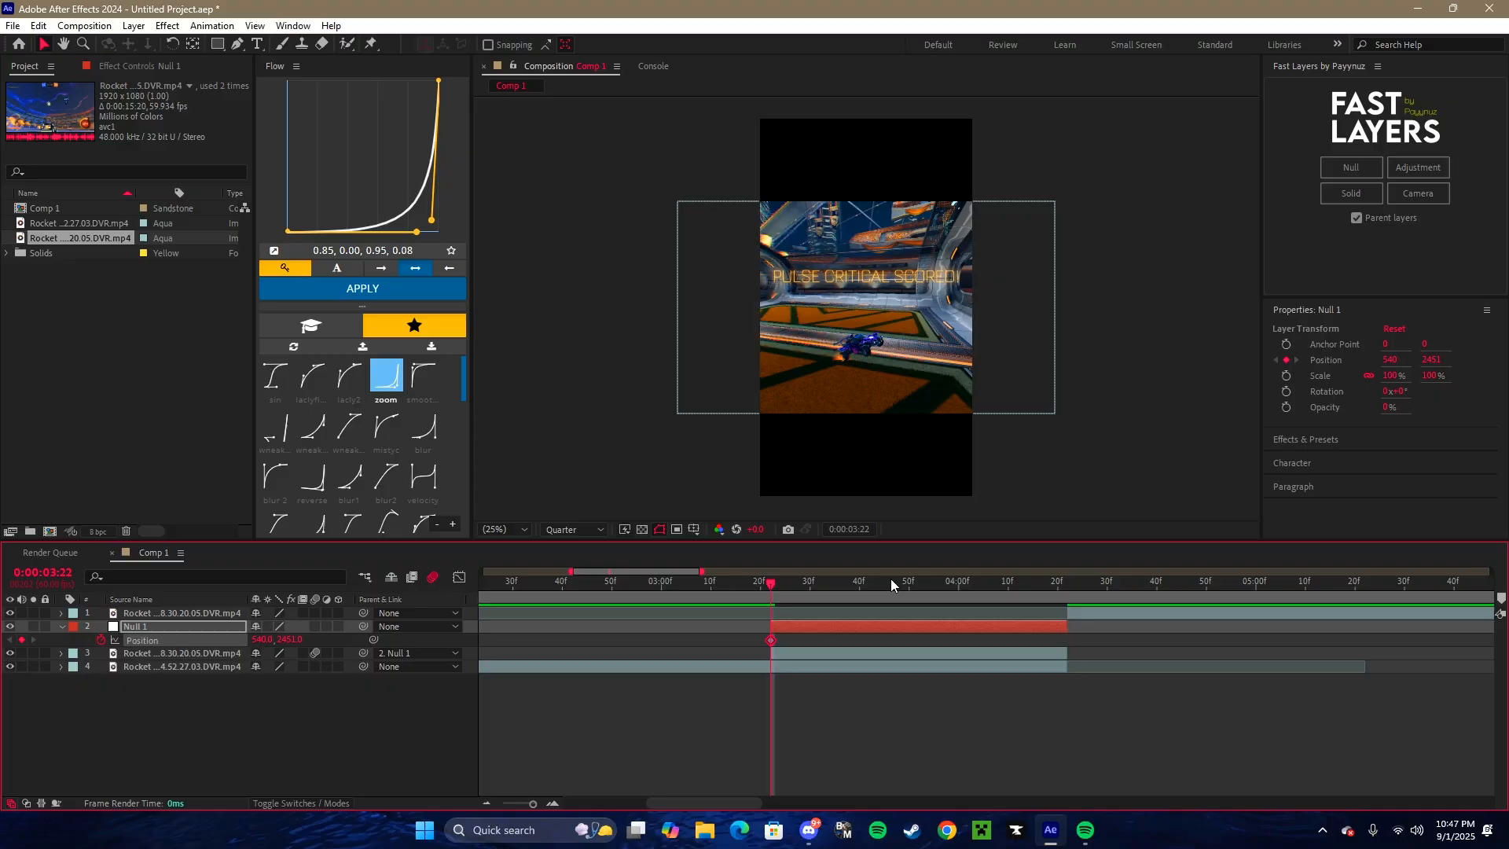
drag(288, 641, 282, 640)
- At 0:00:04:21, set the null's Position Y to 960 to add an ending keyframe
drag(951, 599, 1062, 592)
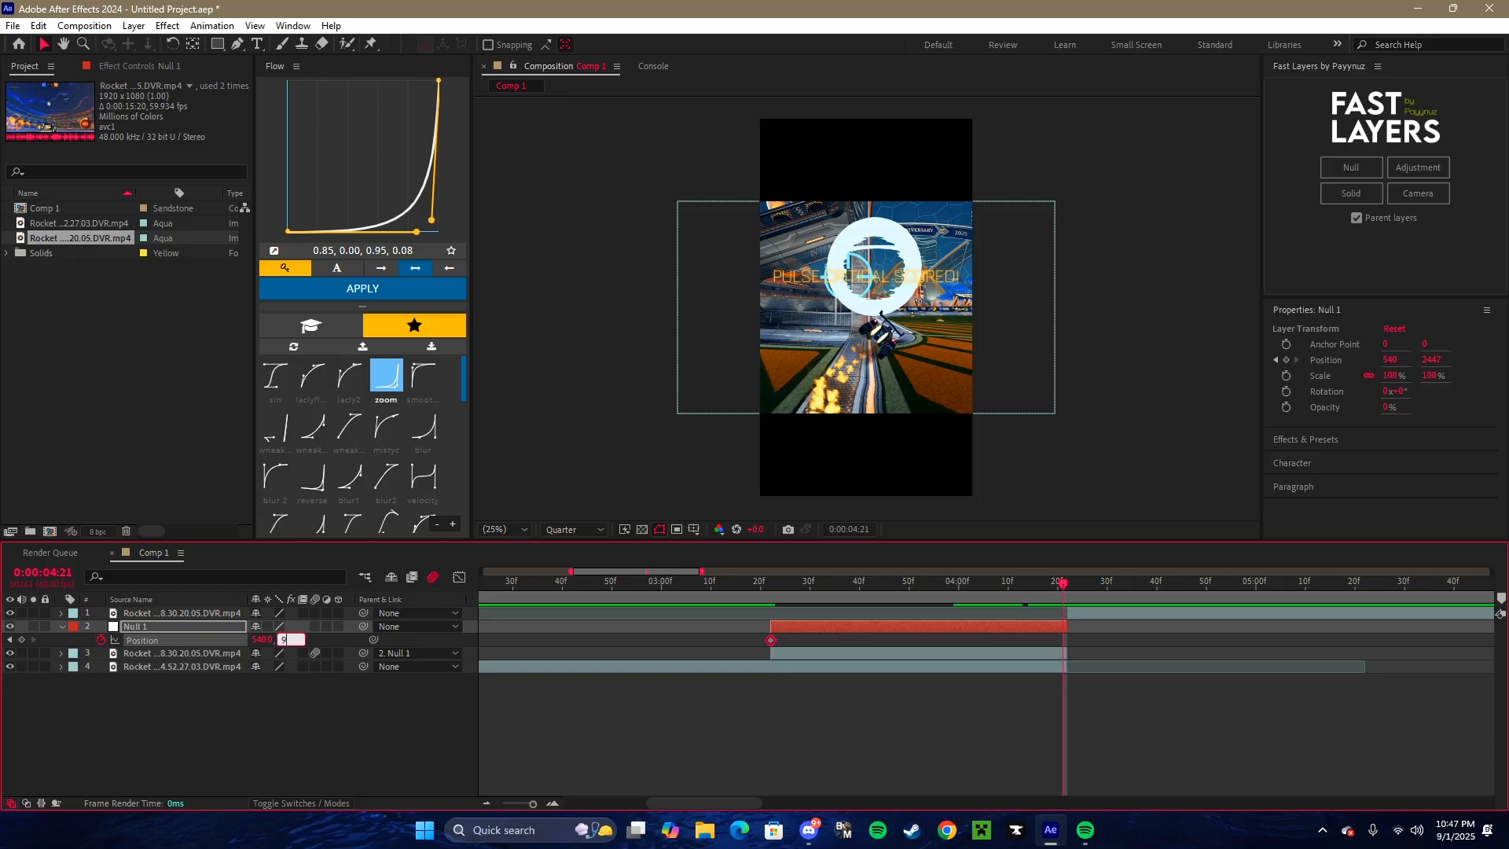
text(60)
key(Return)
- Shift the null's ending Position keyframe slightly later, past the end of the null layer
drag(1097, 641, 759, 635)
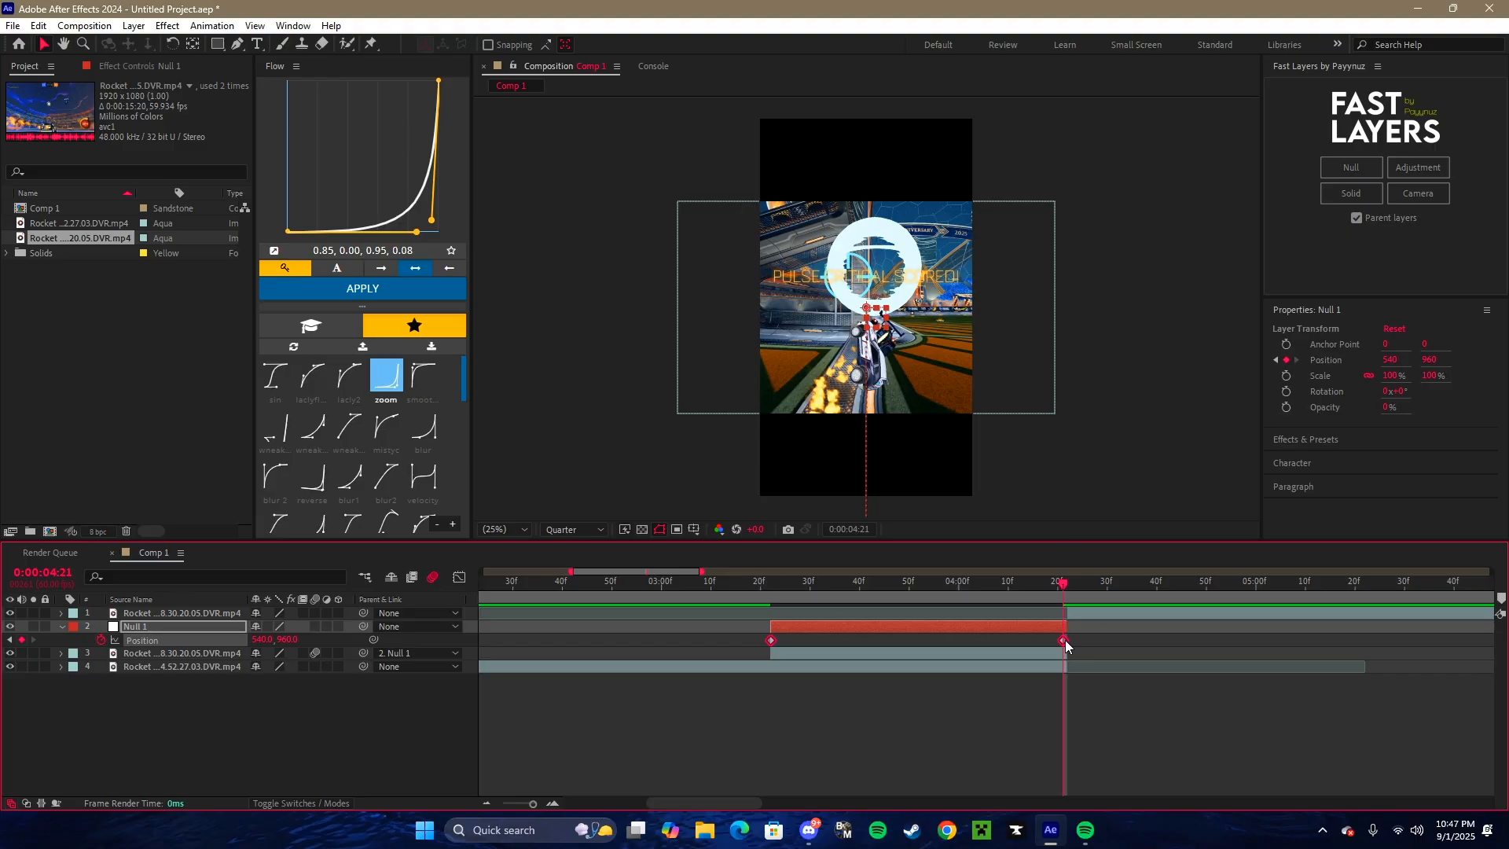
drag(1064, 639, 1072, 639)
click(1070, 582)
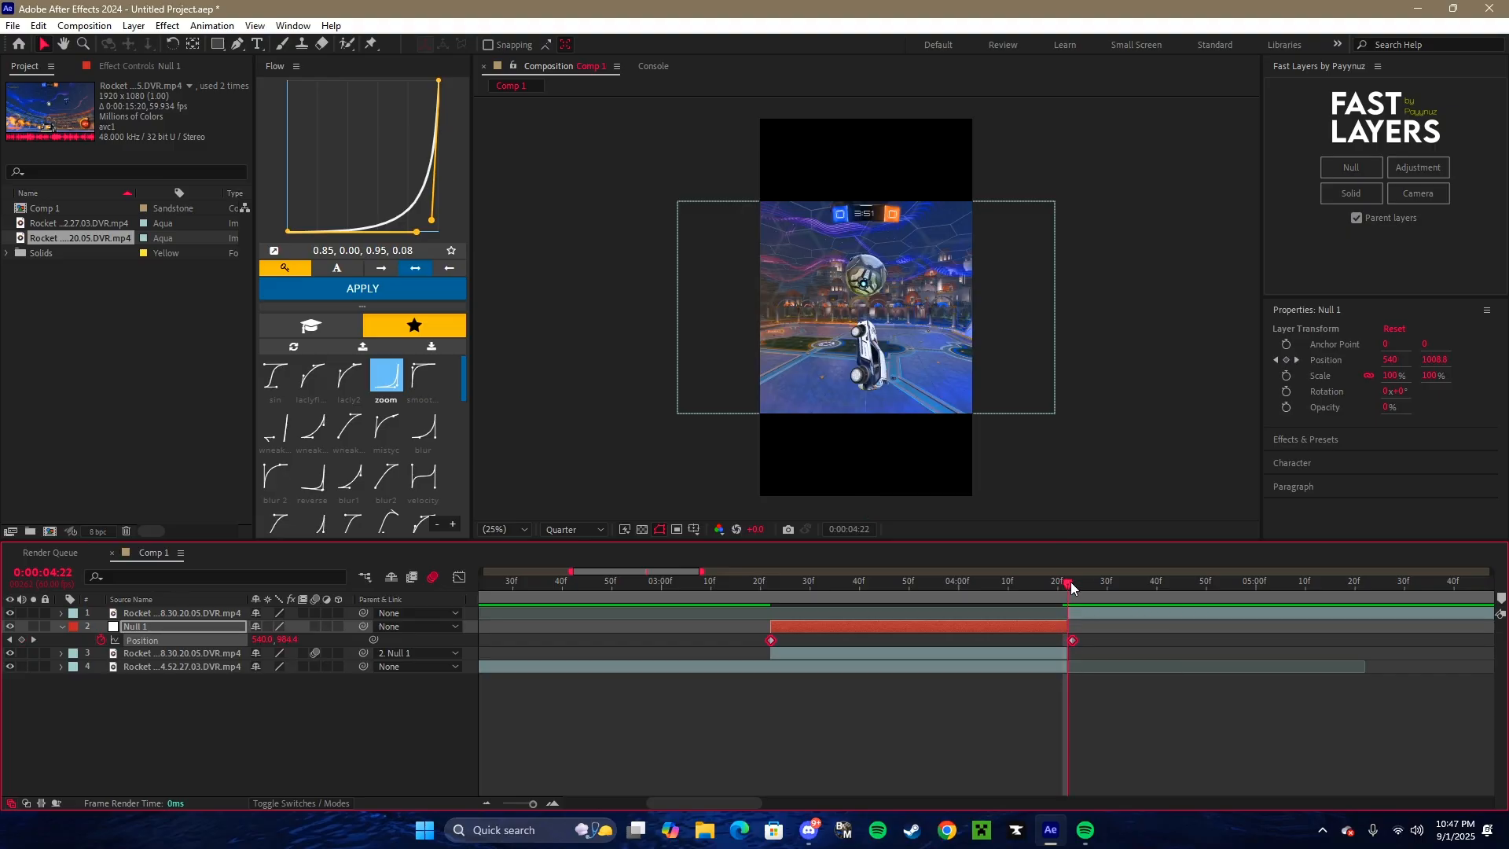
mouse_move(1075, 582)
mouse_down()
mouse_move(1050, 583)
mouse_move(1072, 589)
mouse_up()
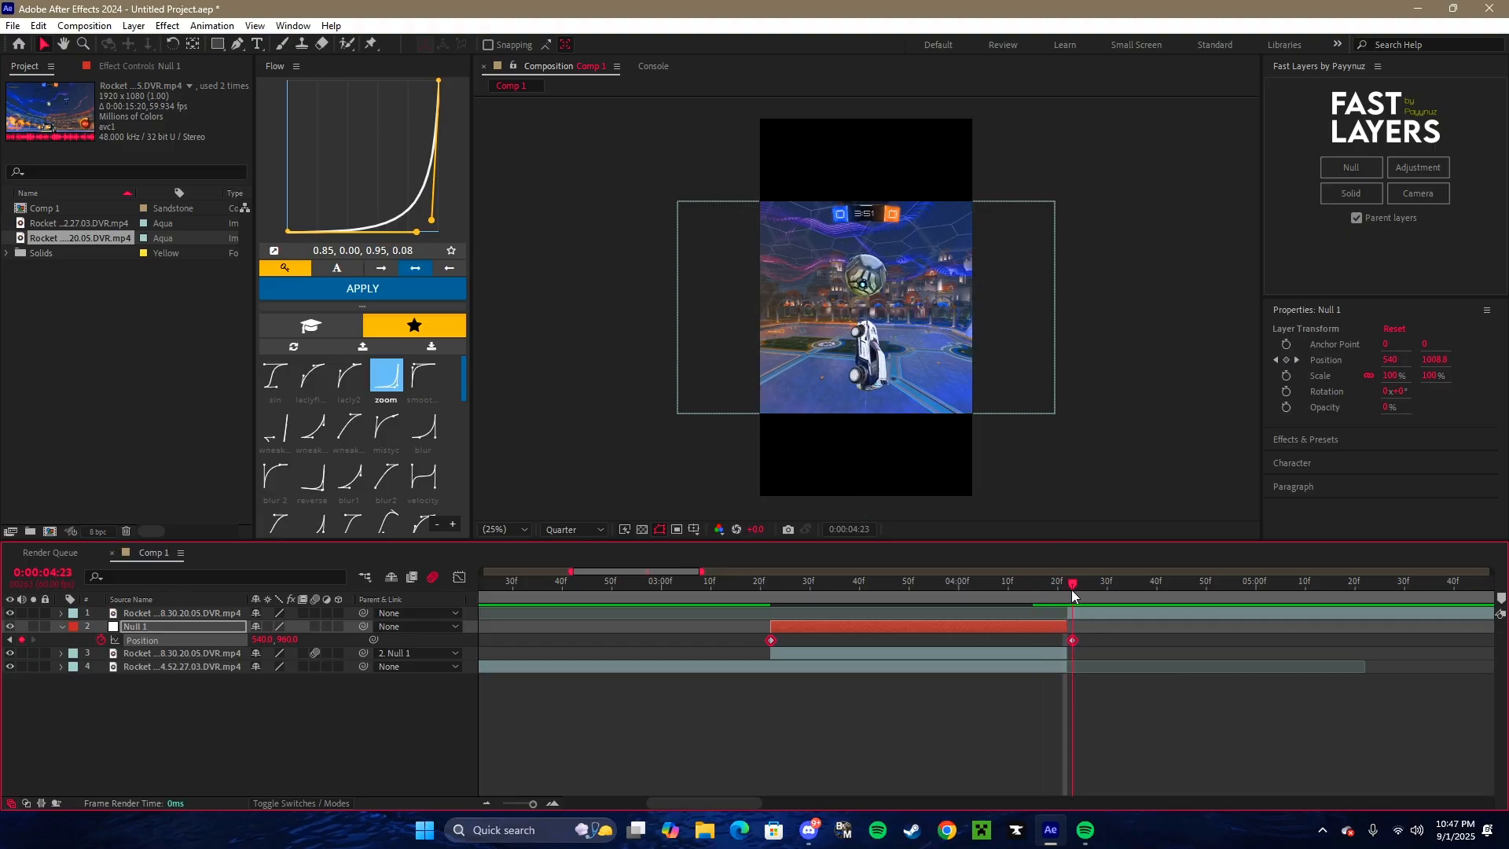
drag(1074, 640, 1080, 641)
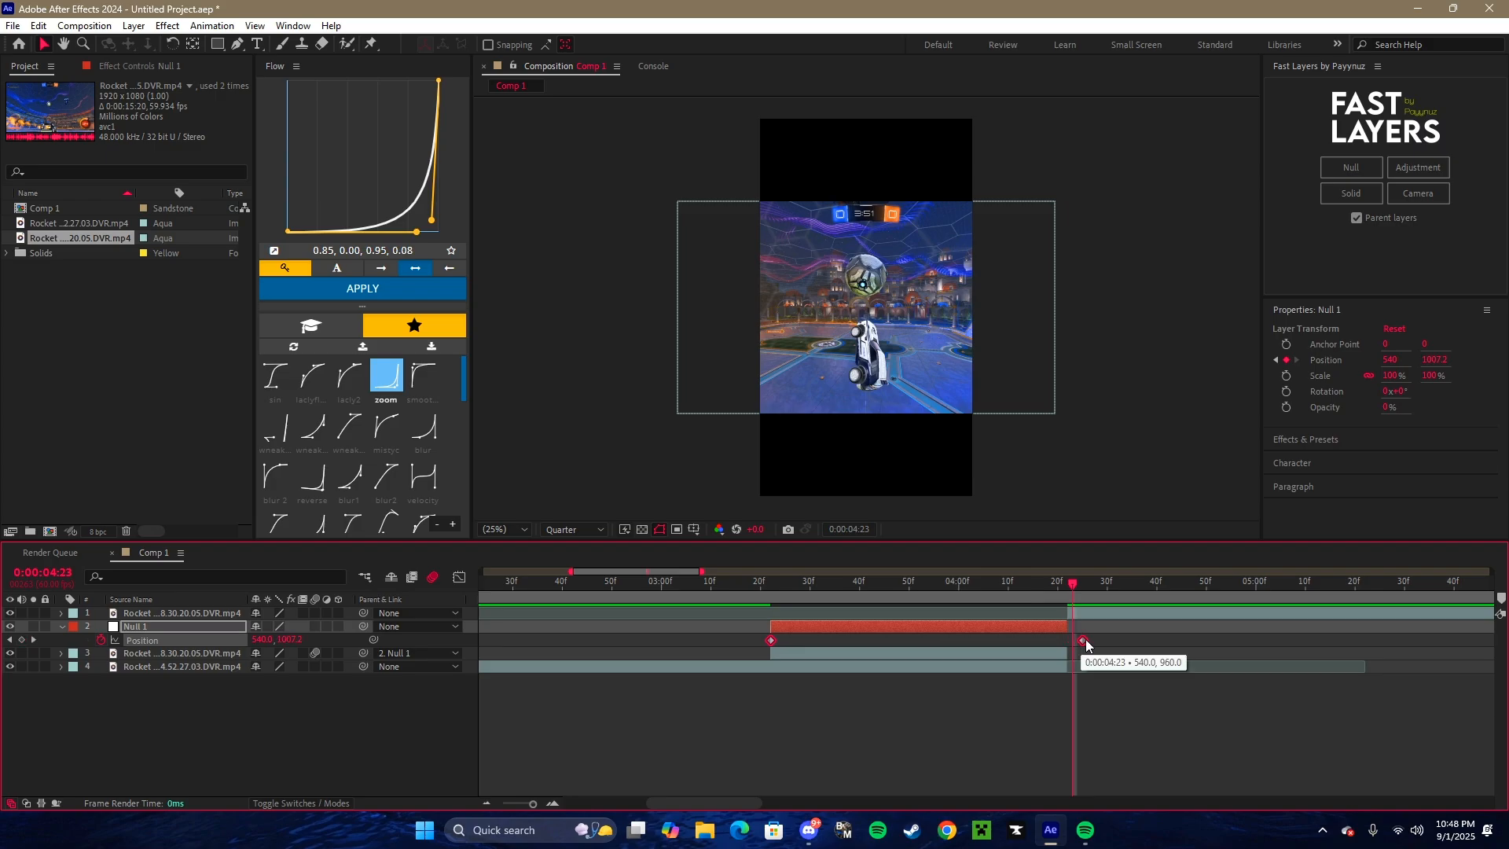
- Apply the saved Flow easing curve 0.01, 0.69, 0.08, 1.00 to the null's Position keyframes
drag(1071, 589, 771, 594)
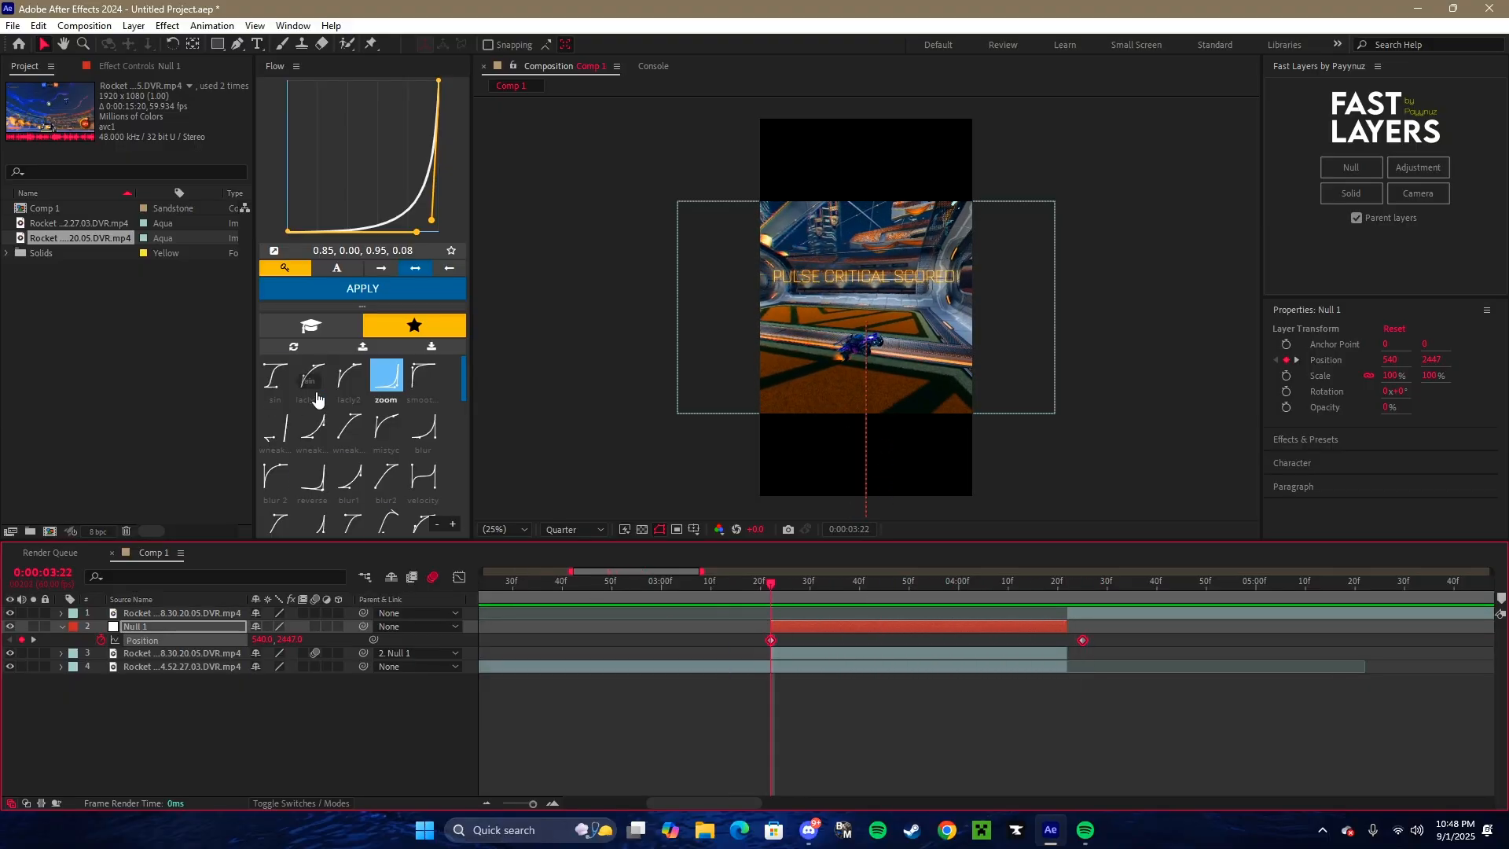
scroll(318, 400, down, 5)
click(275, 453)
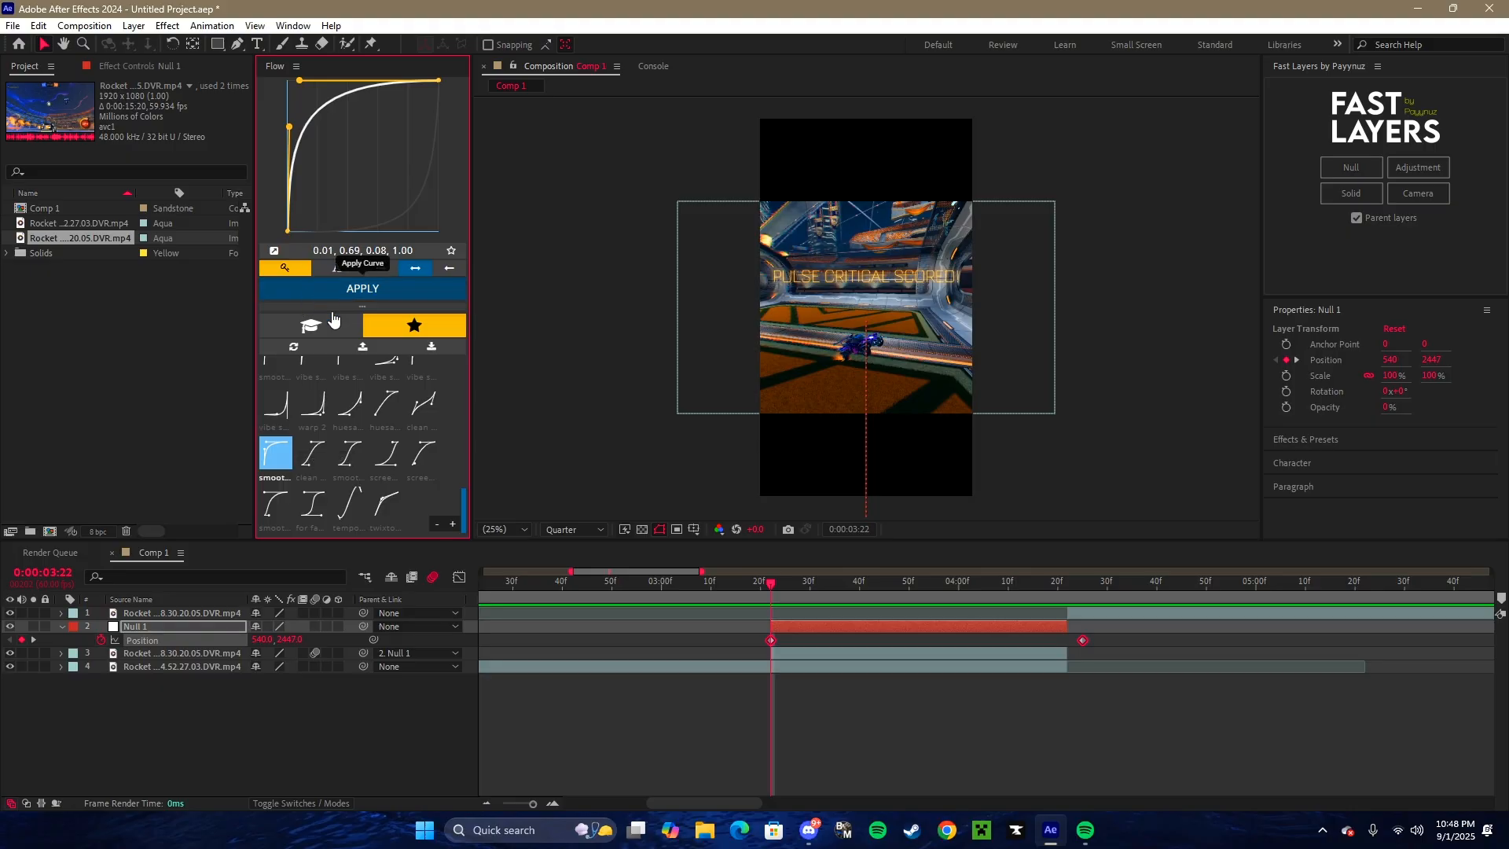
click(362, 288)
- Examine the null's eased slide-up frame by frame, in the Position value graph and in playback
mouse_move(776, 583)
mouse_down()
mouse_move(752, 587)
mouse_move(765, 583)
mouse_up()
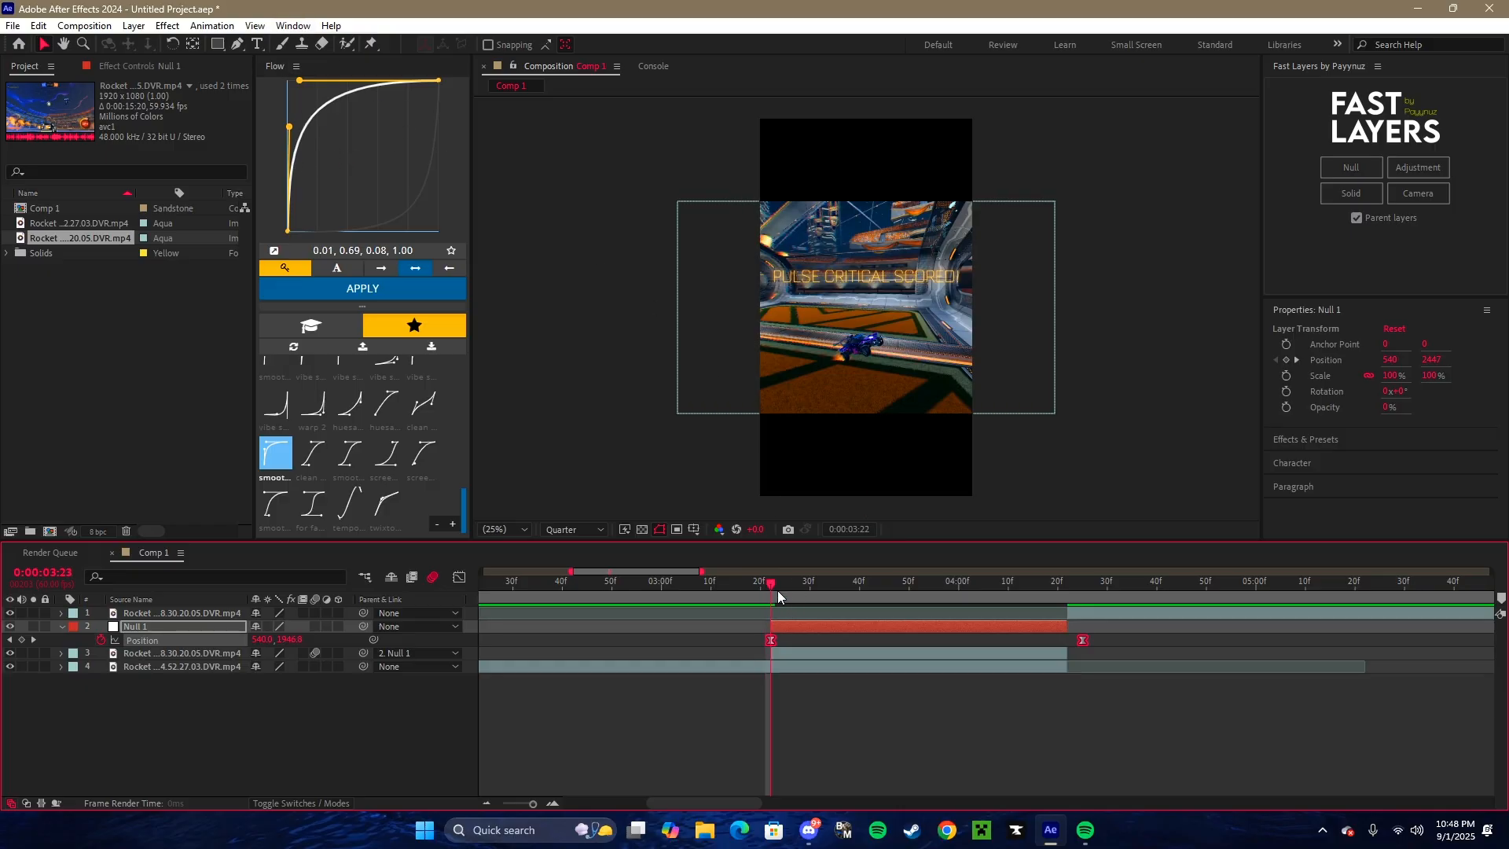
drag(778, 596, 777, 631)
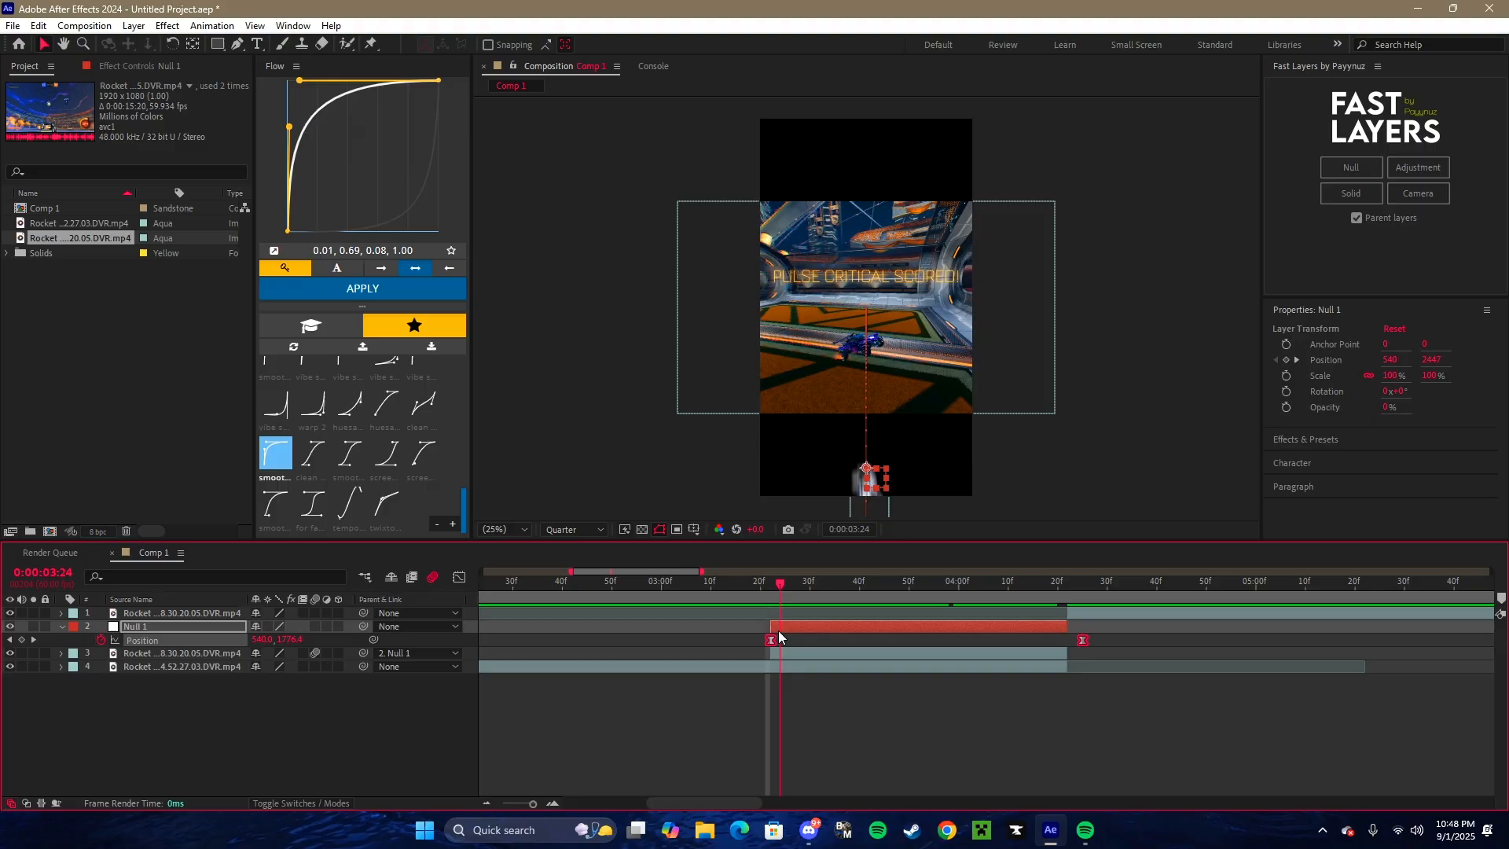
click(459, 577)
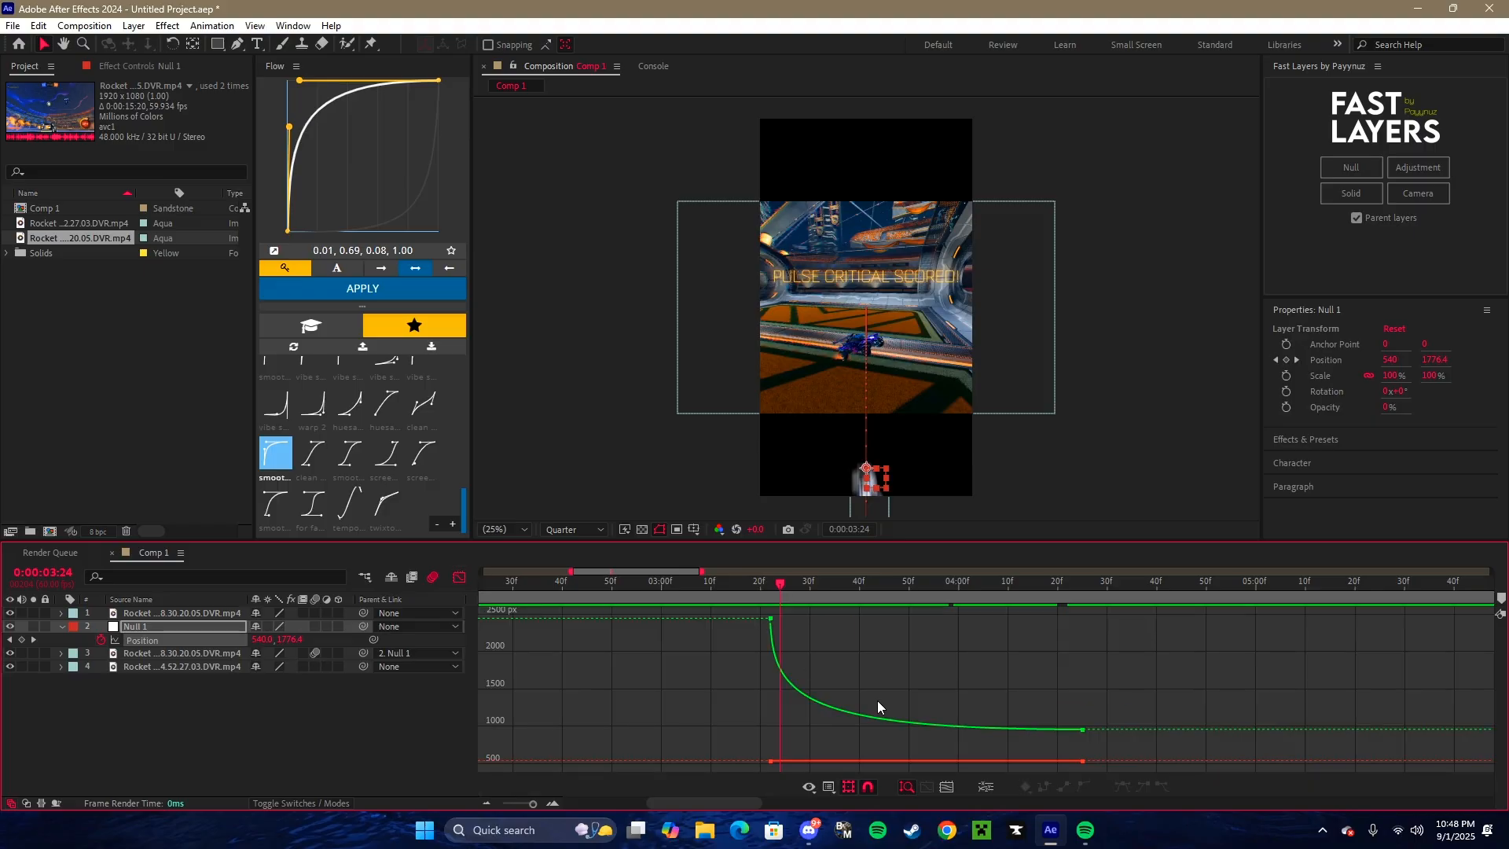
click(817, 677)
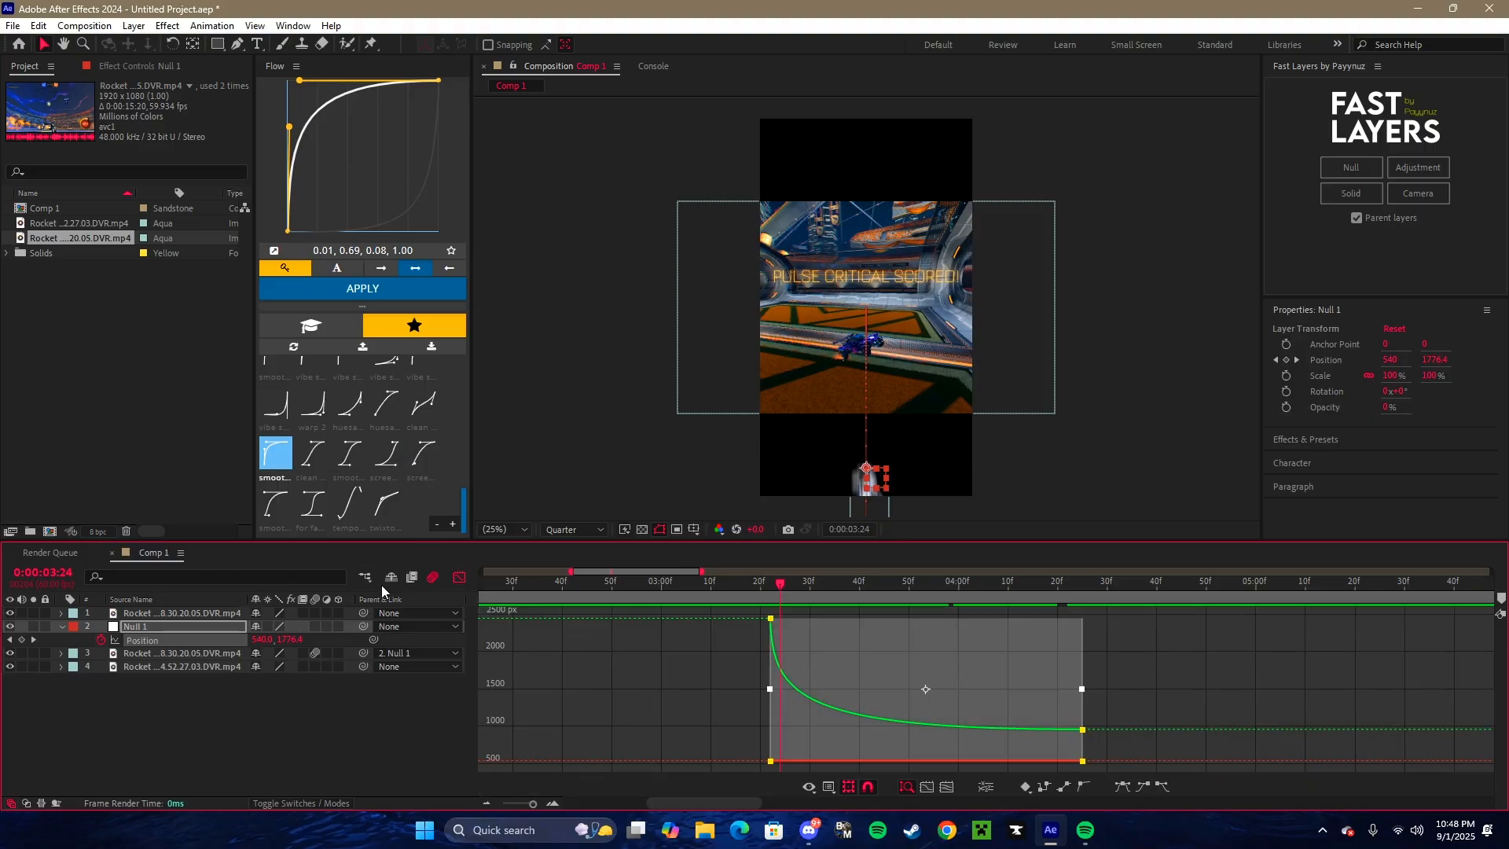
click(459, 579)
drag(780, 593, 527, 581)
key(space)
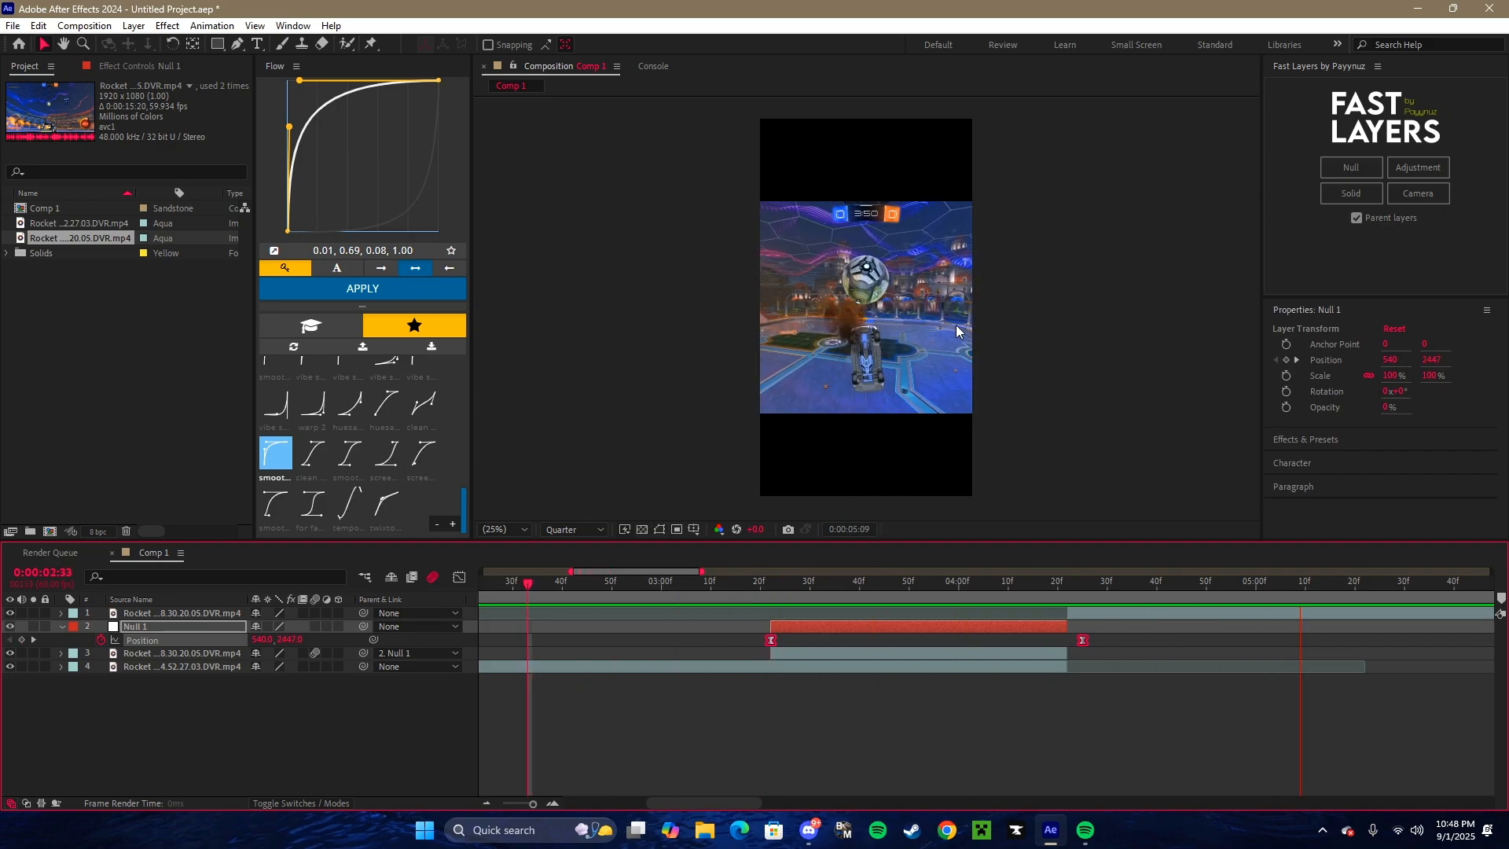
key(space)
- Trim the starts of the car cutout and null layers to 0:00:03:45 and move the first Position keyframe there
drag(772, 653, 885, 653)
click(785, 625)
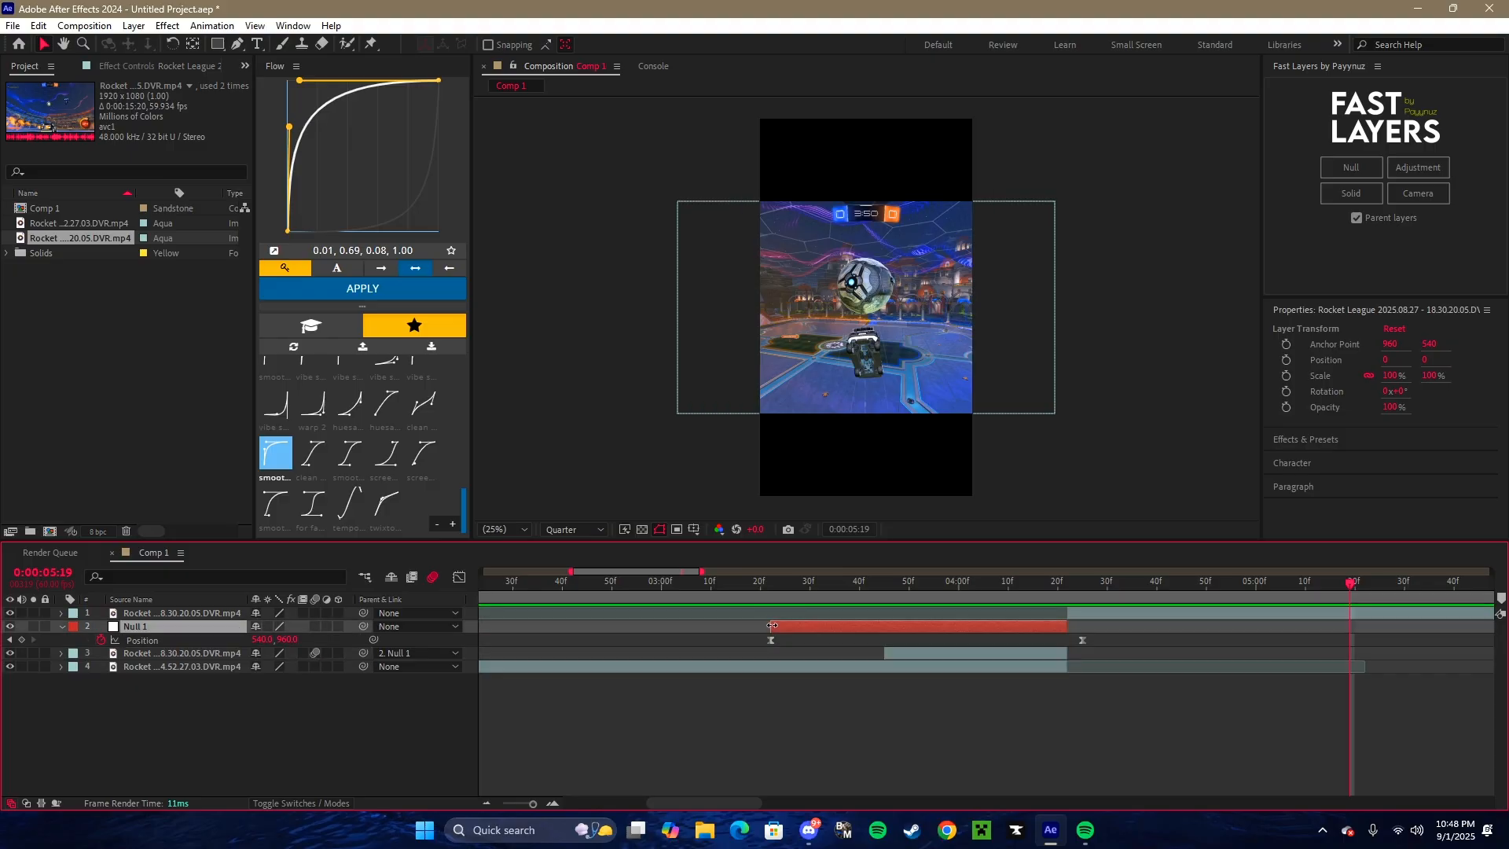
drag(771, 626, 883, 626)
click(883, 593)
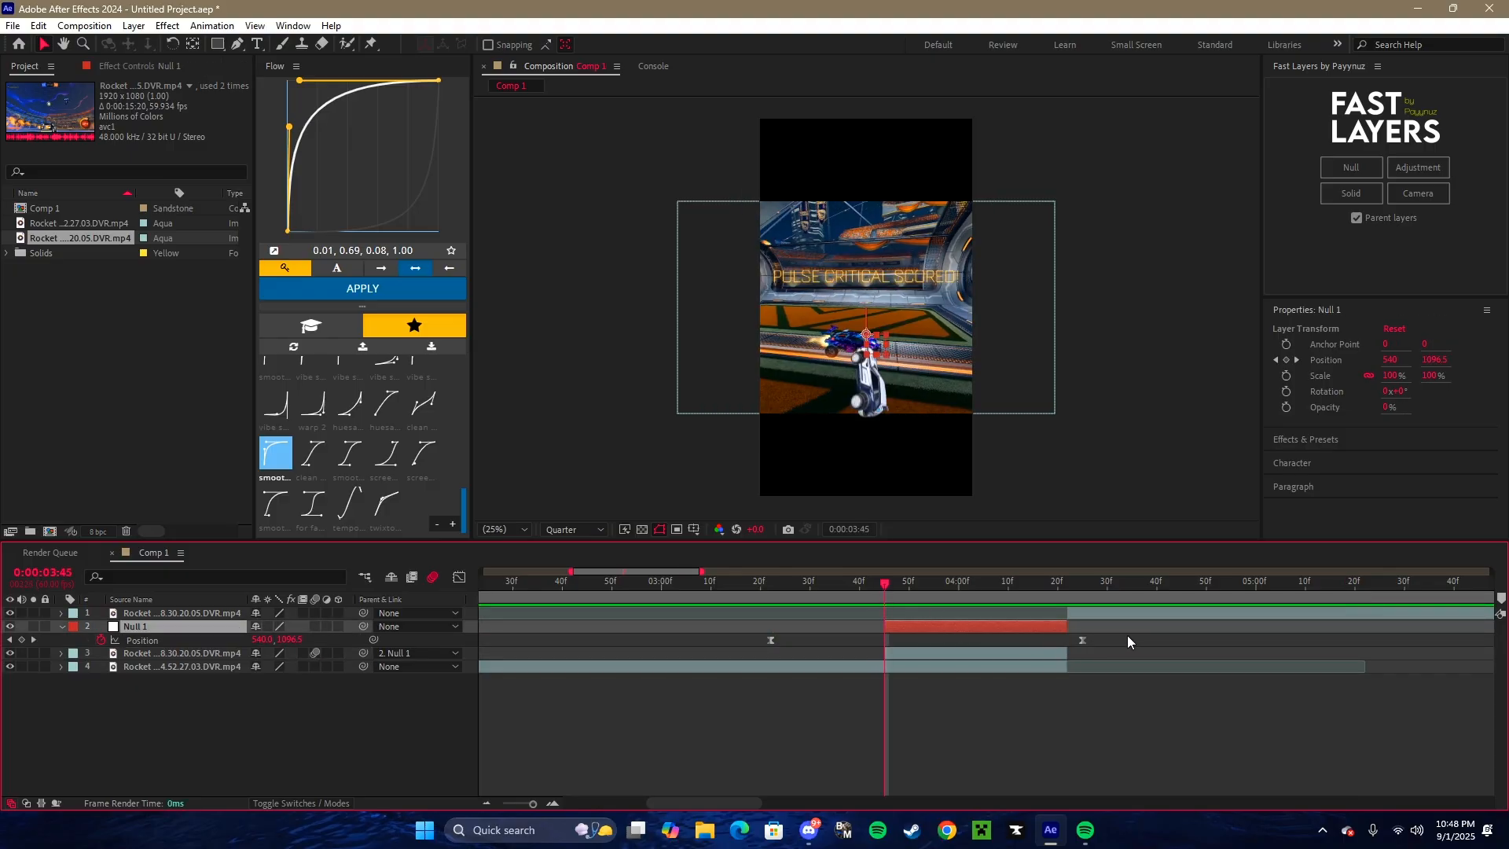
click(770, 639)
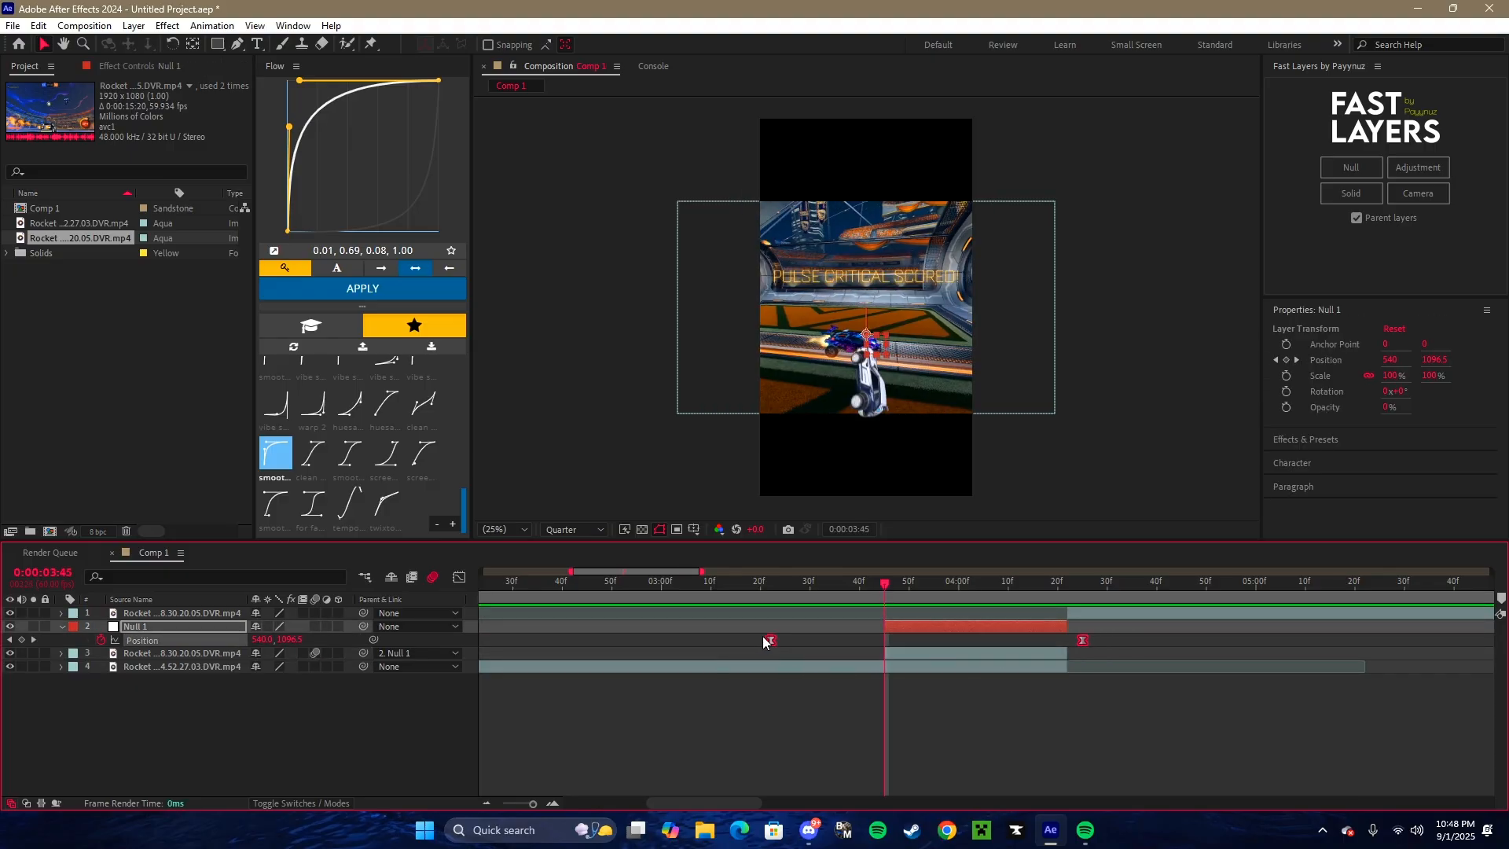
drag(770, 639, 884, 639)
- Play back the shortened car slide-in transition from 0:00:03:09 without saving the project
key(ctrl+s)
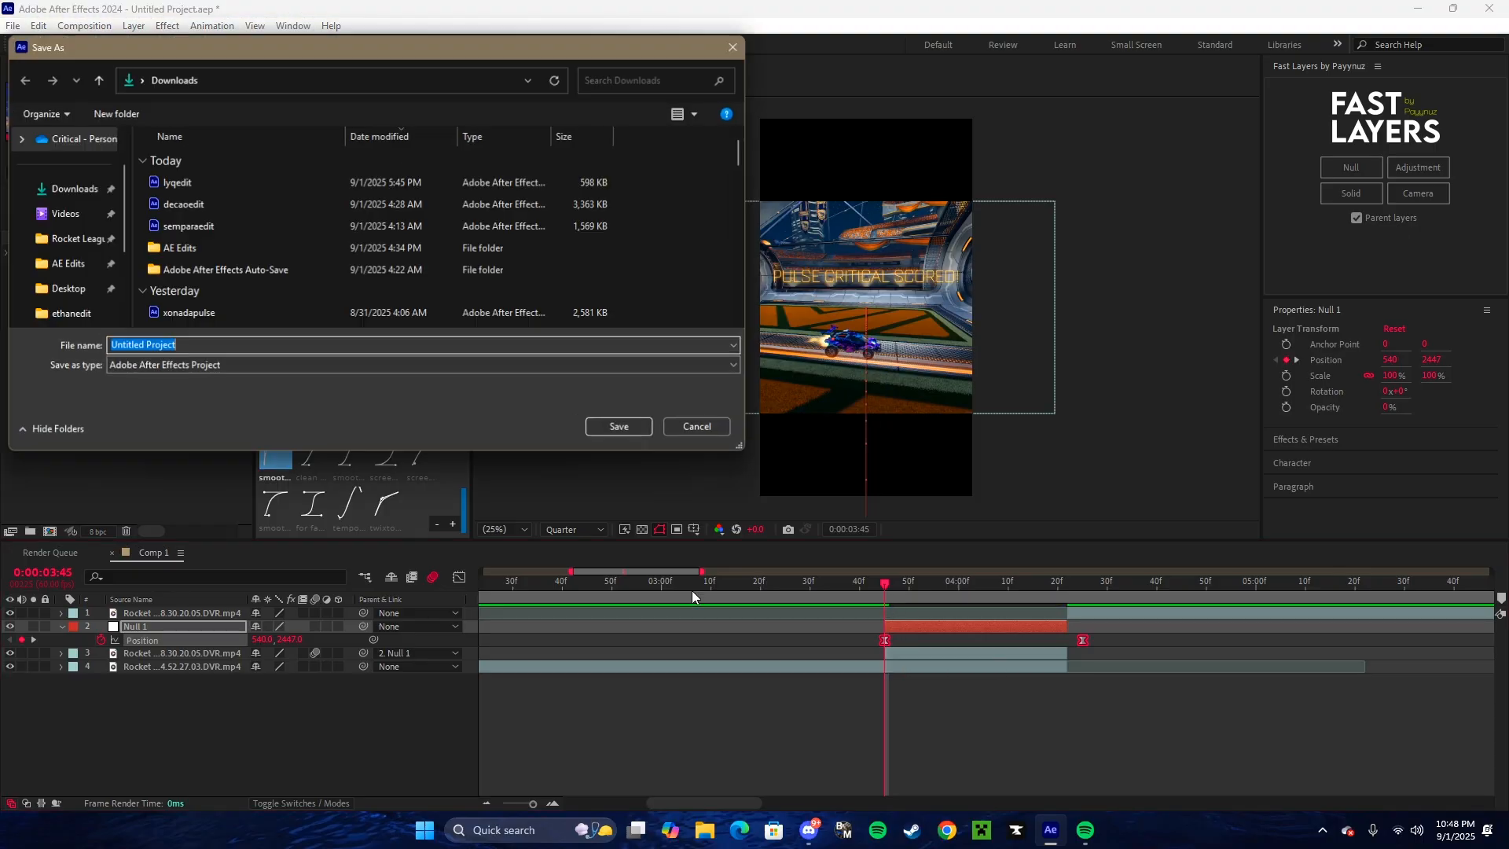
key(Escape)
key(Page_Up)
click(707, 583)
key(space)
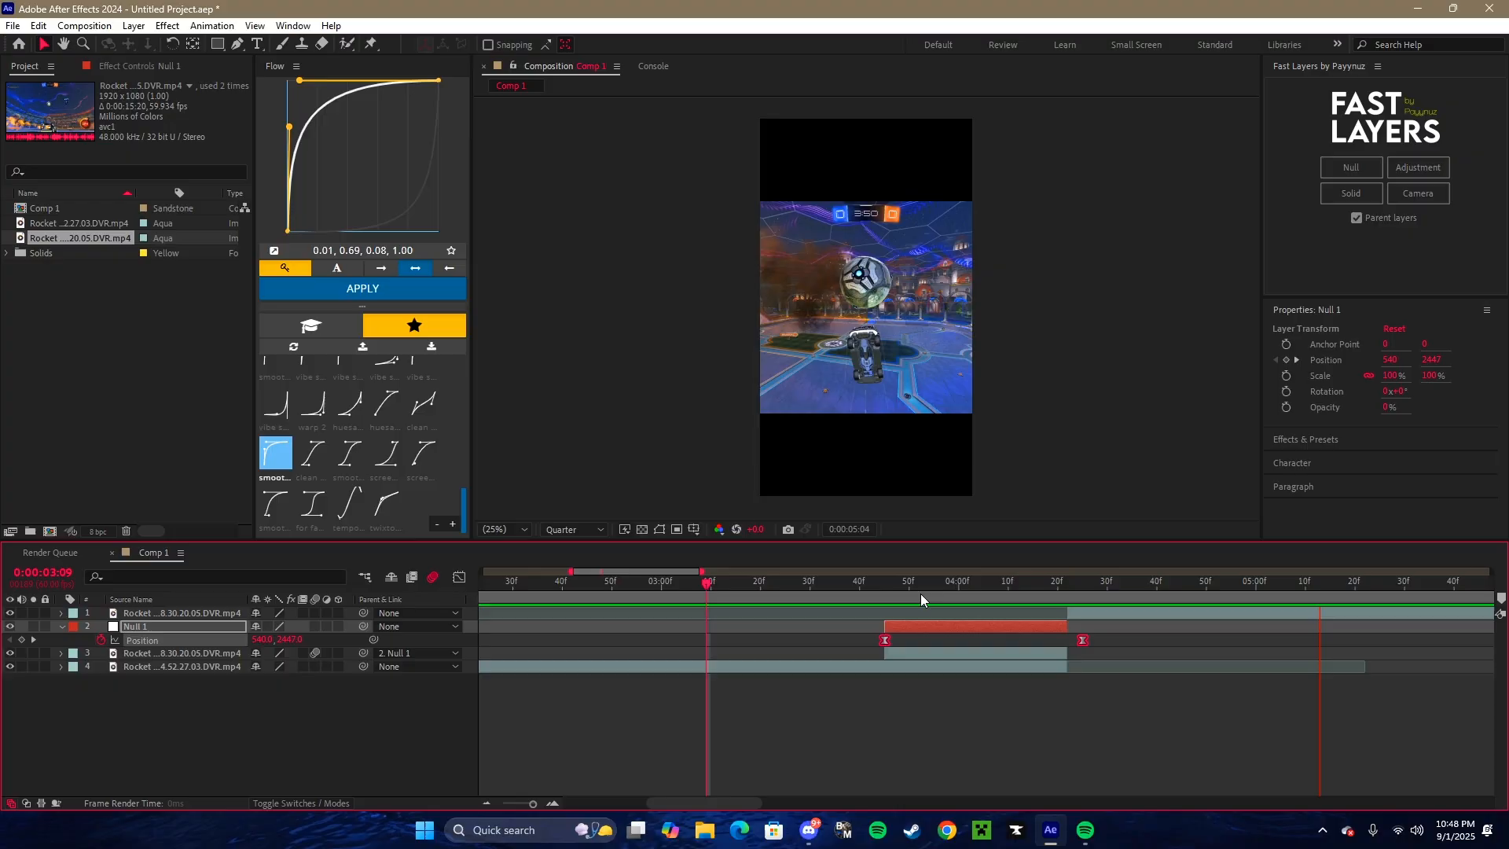
drag(920, 593, 983, 592)
- Undo the cutout transition work back to only the two gameplay clips in Comp 1
key(ctrl+z)
key(ctrl+z)
key(ctrl+z)
key(ctrl+z)
- Duplicate the second gameplay clip and trim the lower copy to span from 0:00:03:43 to 0:00:04:22
drag(1000, 592, 1067, 592)
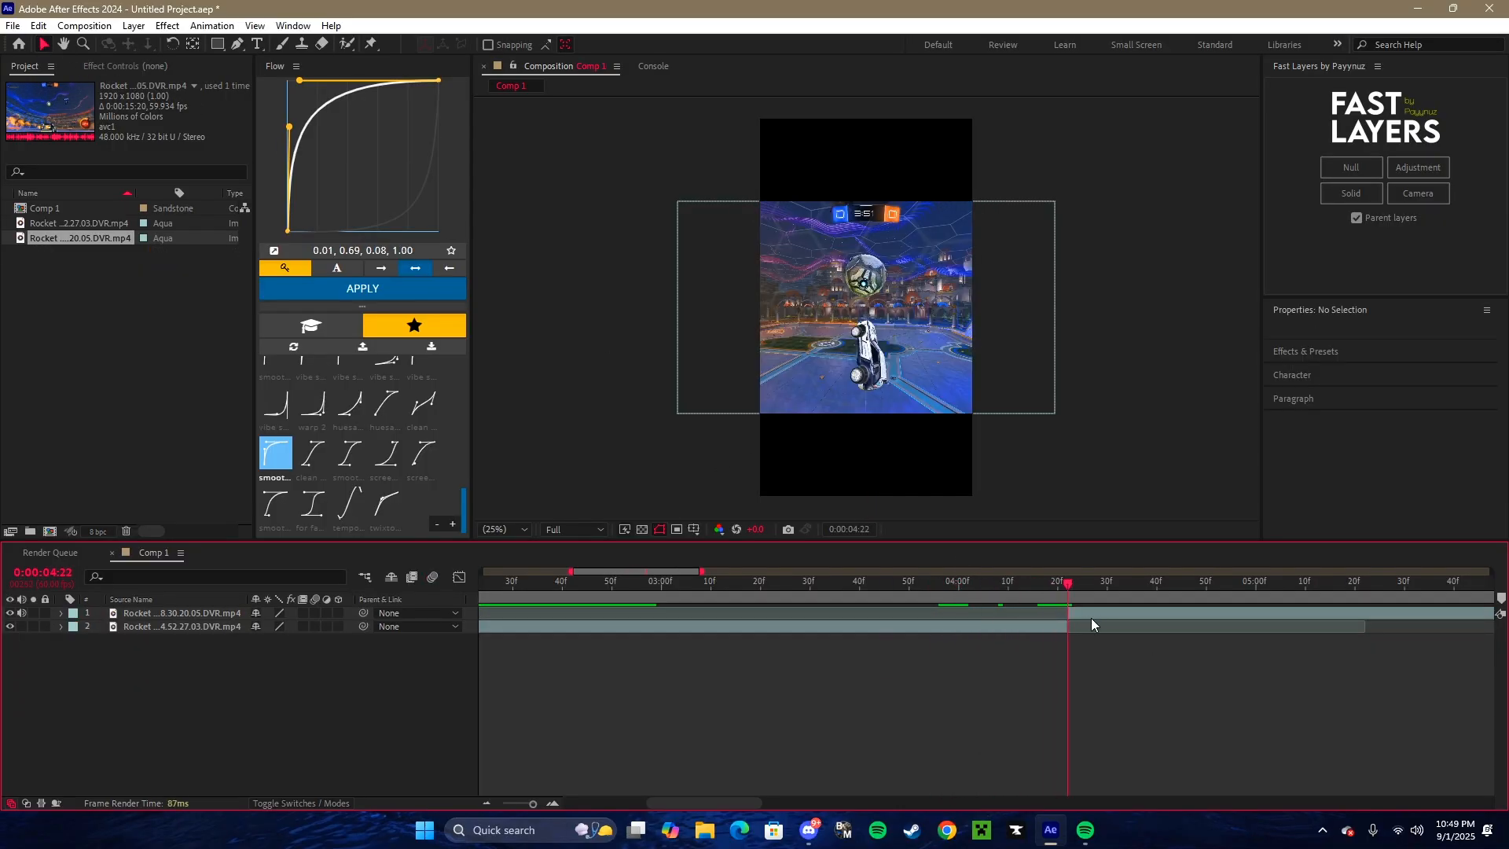
click(1092, 619)
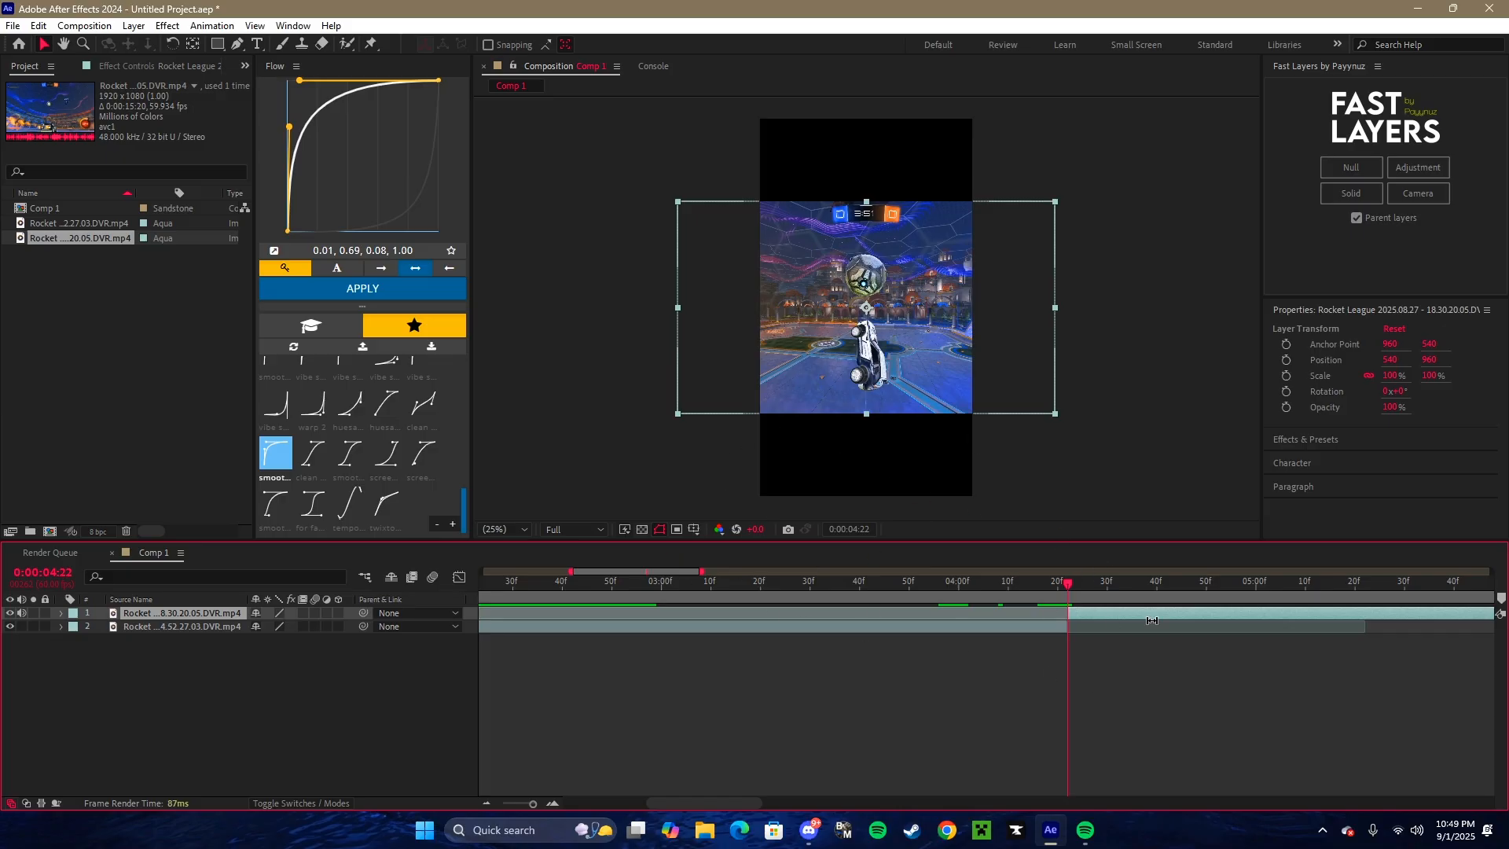
key(ctrl+d)
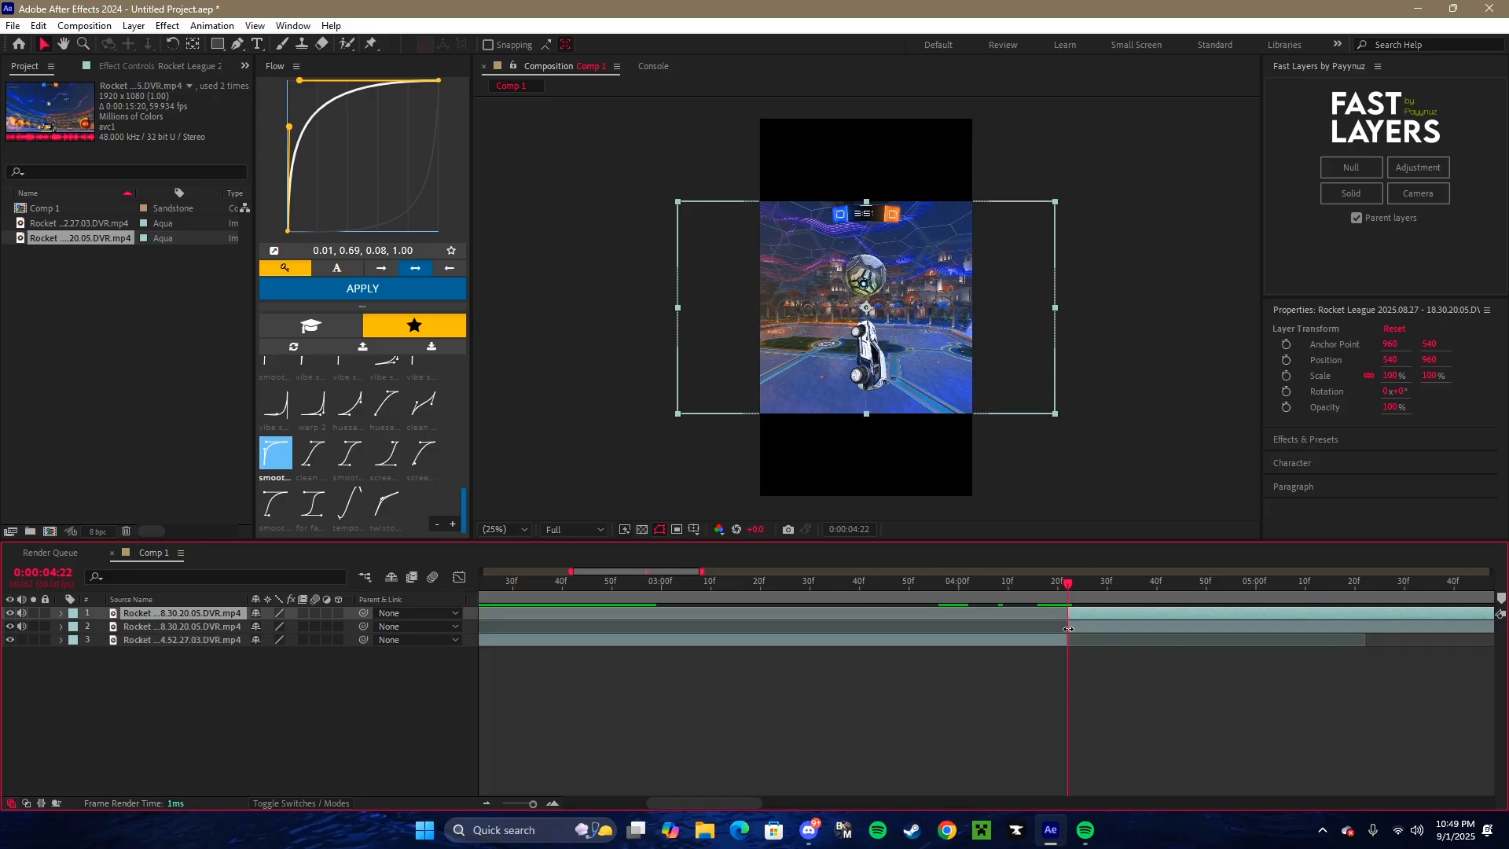
drag(1098, 629, 916, 629)
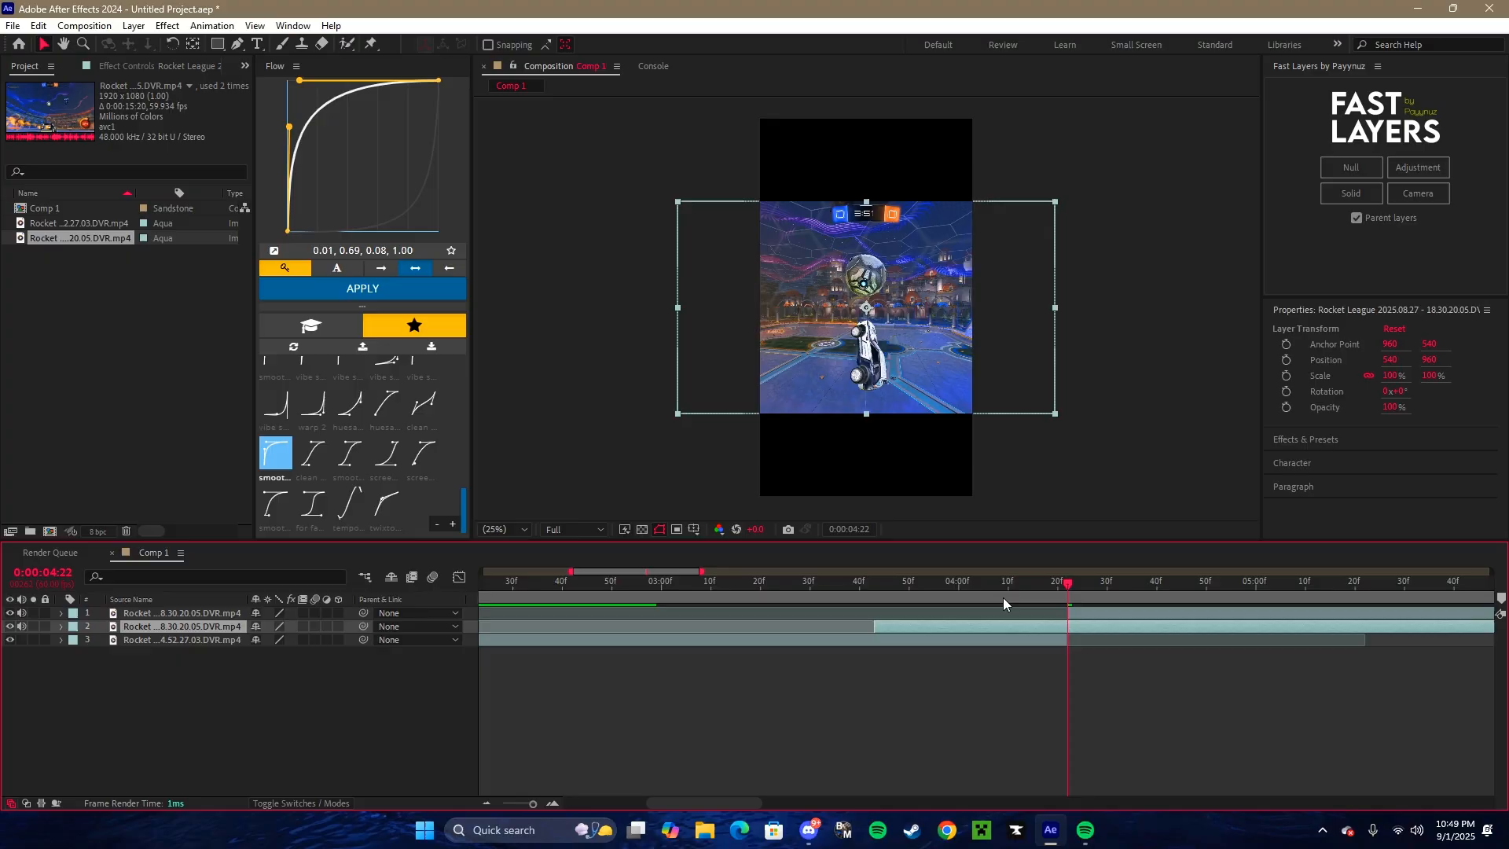
key(ctrl+shift+d)
key(Delete)
- Pre-compose the short clip copy, moving all attributes into the new composition and adjusting its duration to the layer's time span
drag(918, 588, 879, 595)
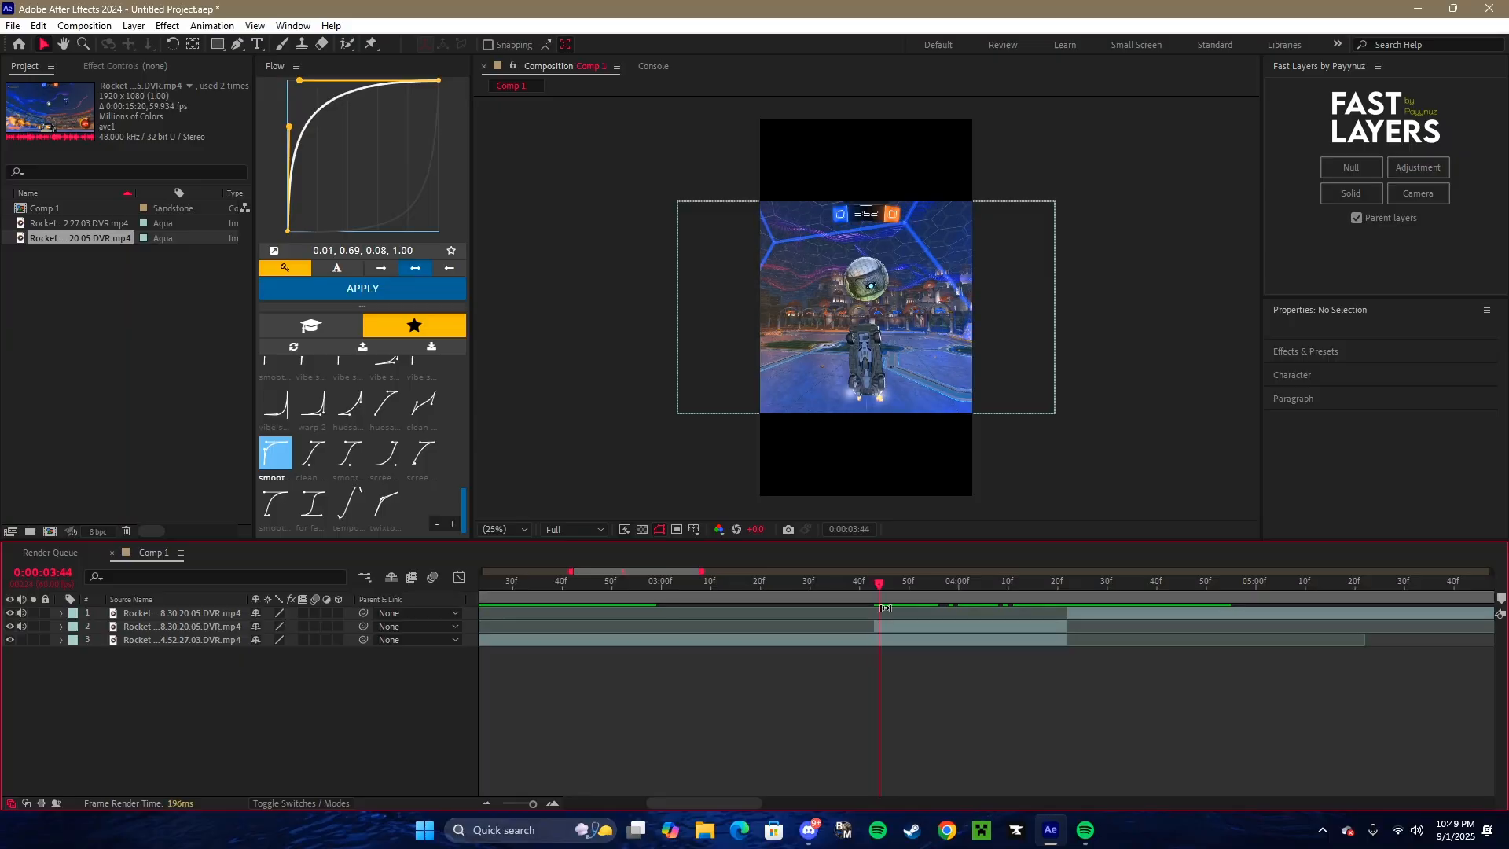
click(889, 625)
click(875, 583)
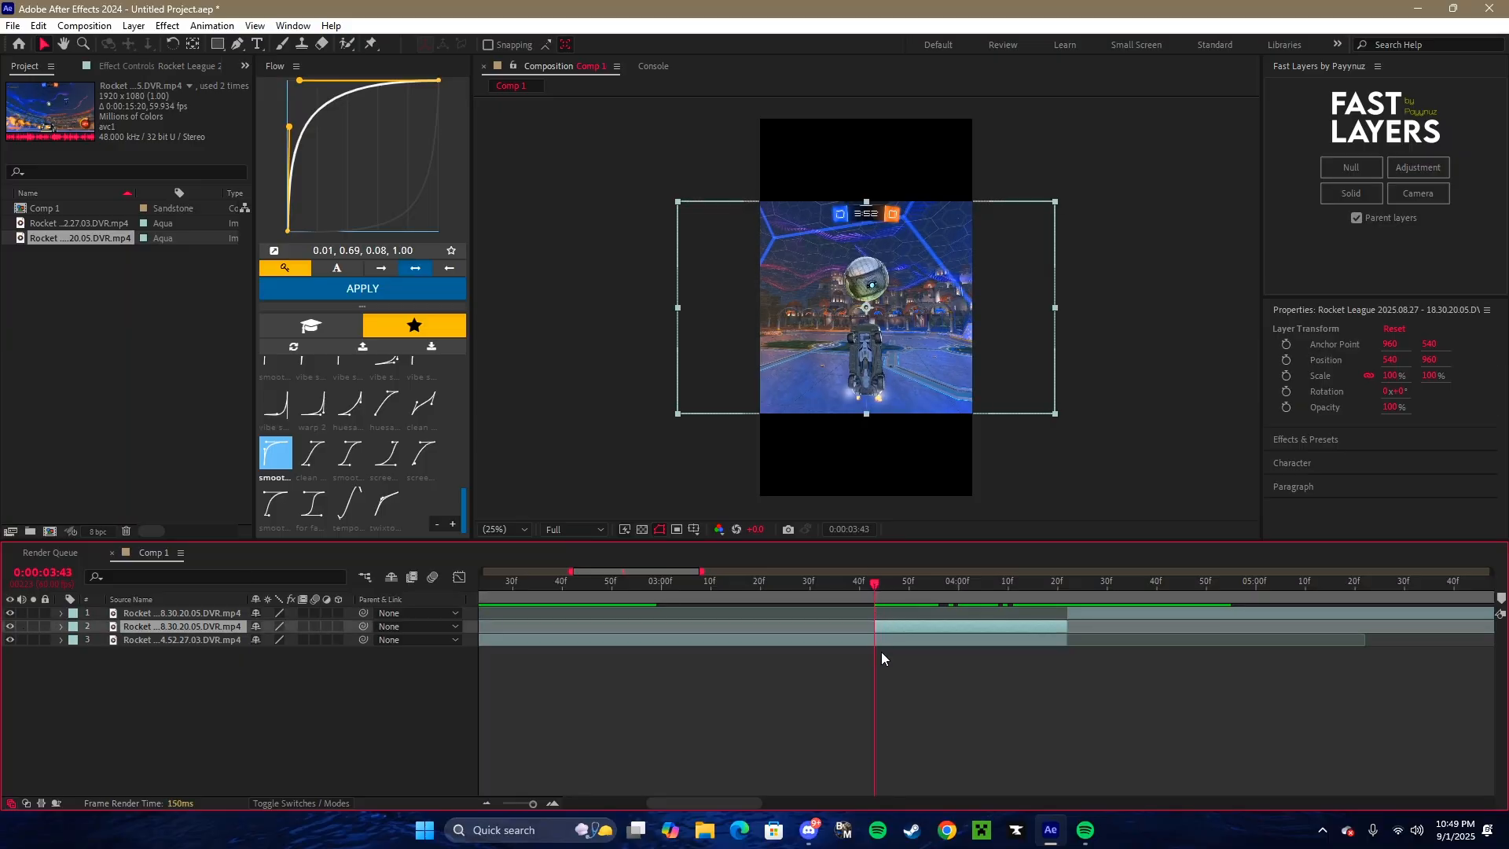
key(ctrl+shift+c)
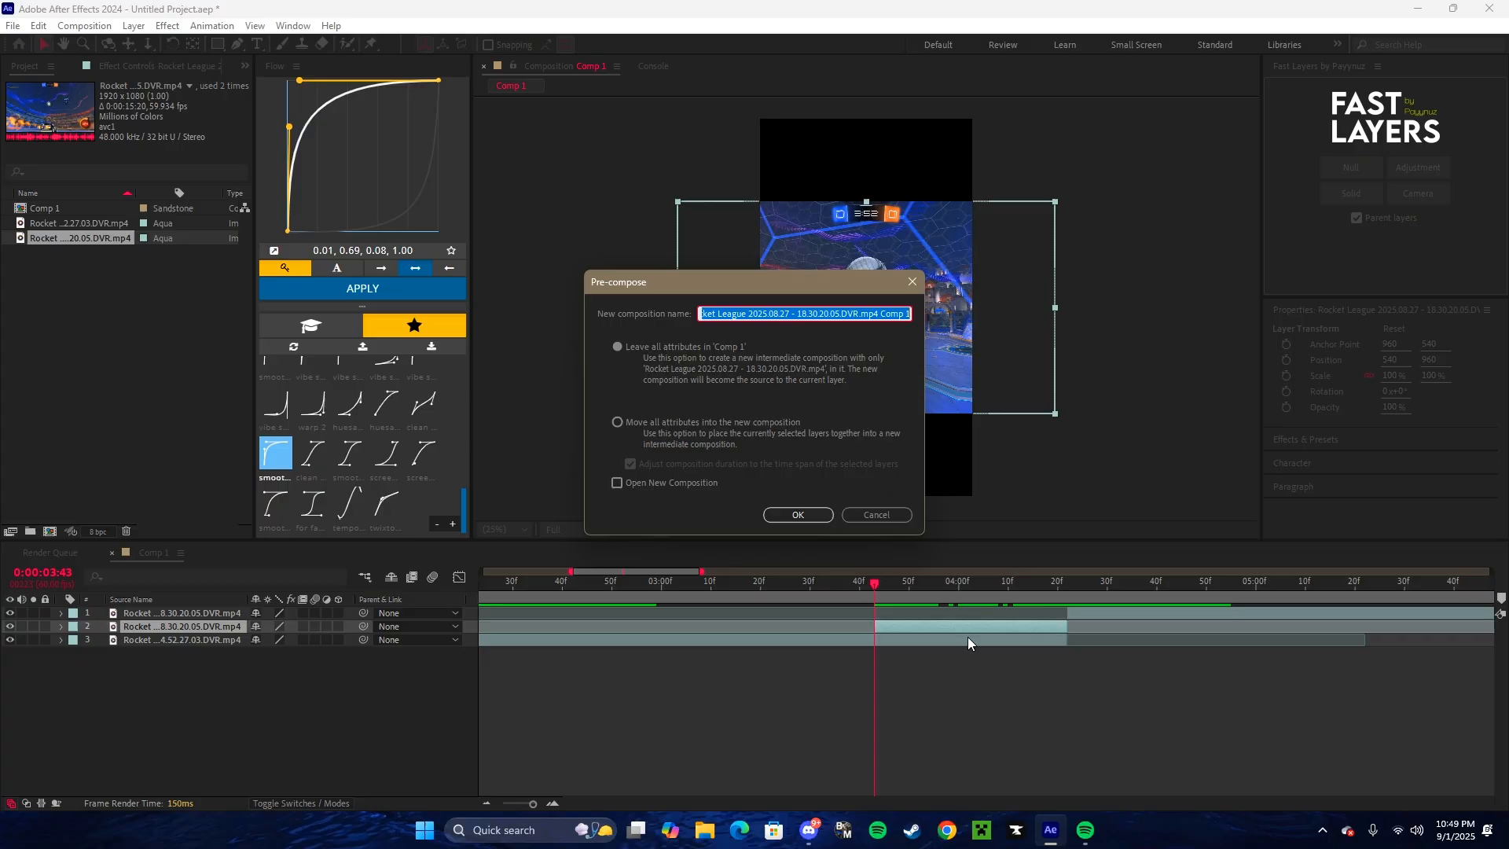
click(620, 426)
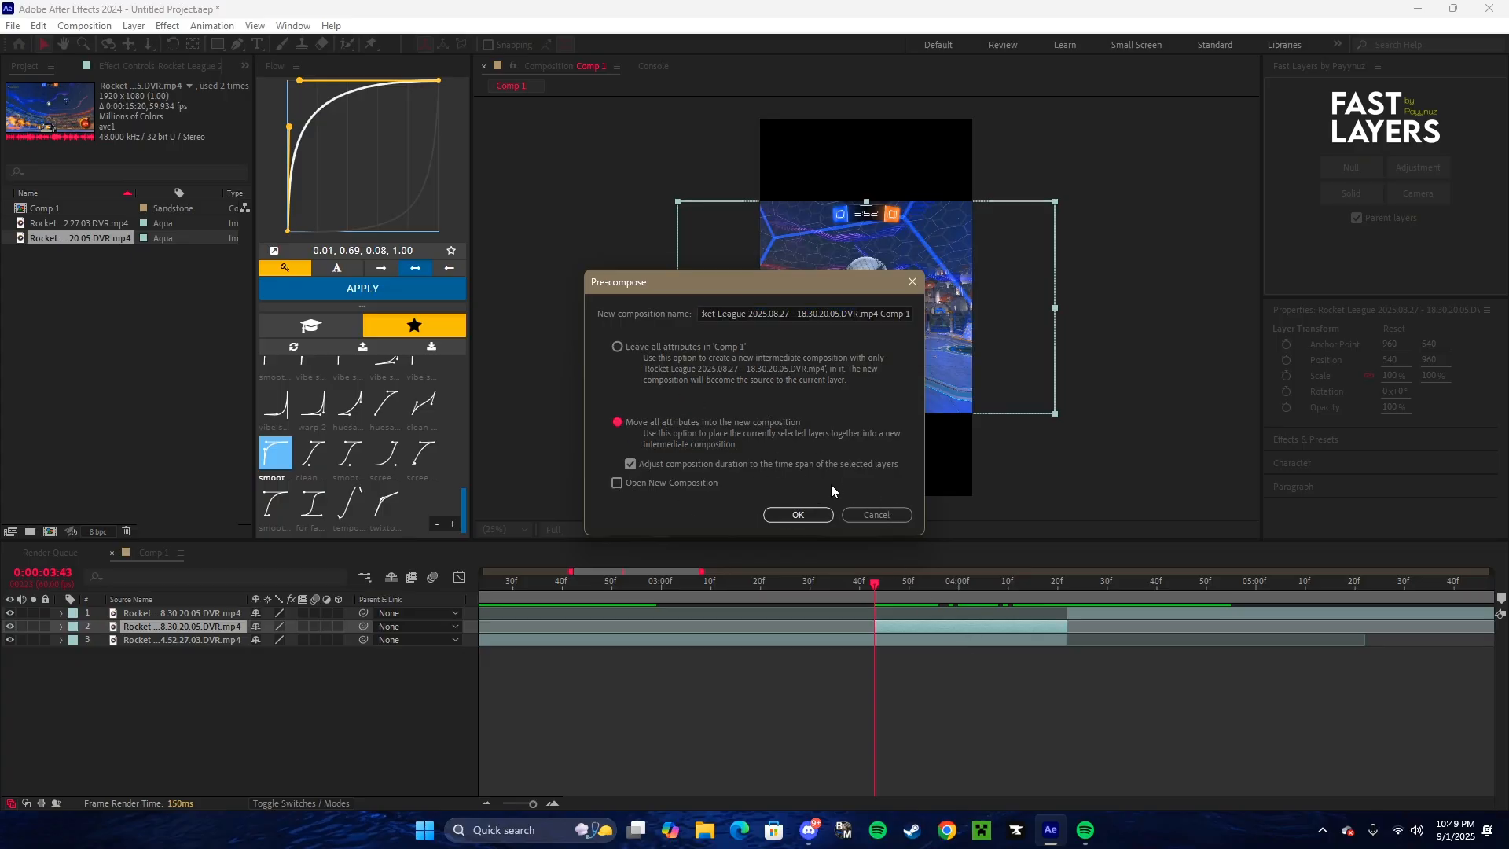
click(817, 515)
mouse_move(875, 582)
mouse_down()
mouse_move(917, 583)
mouse_move(877, 593)
mouse_up()
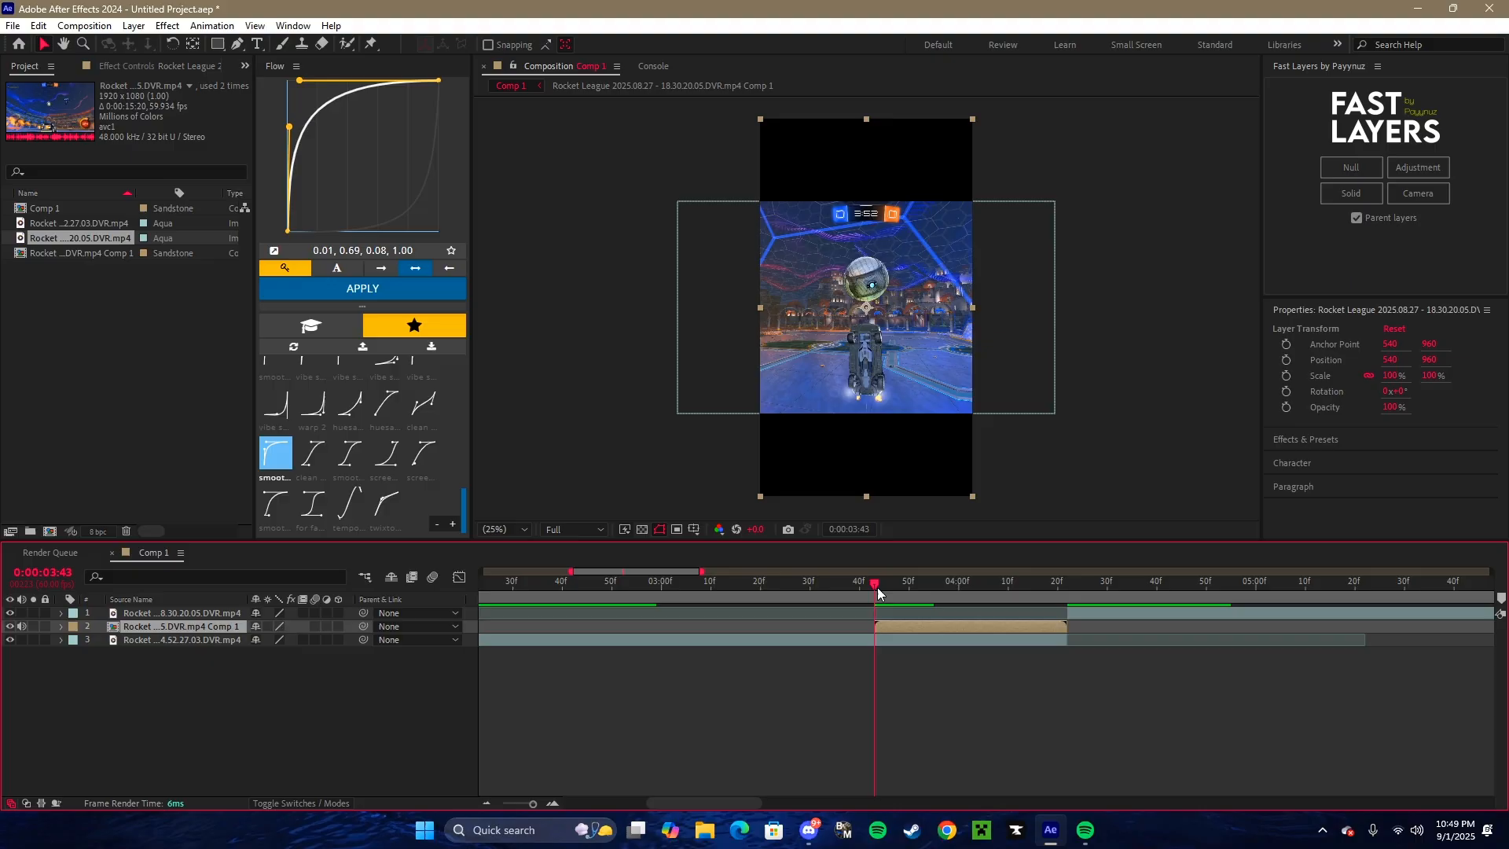
- Open the clip inside the new precomp for layer editing and outline the car on the first frame with the Roto Brush
double_click(888, 629)
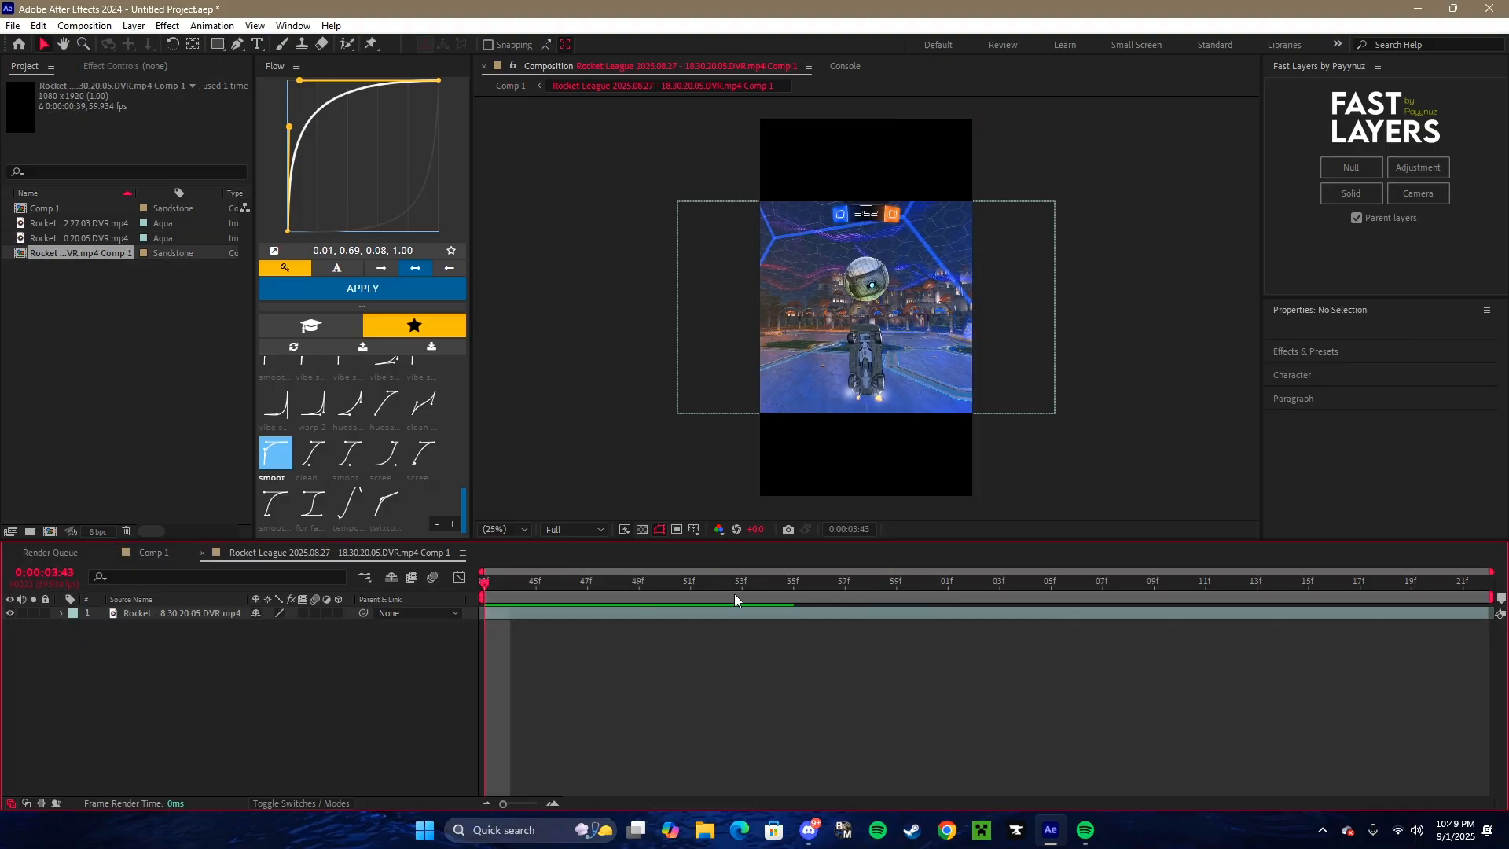
click(581, 529)
click(569, 559)
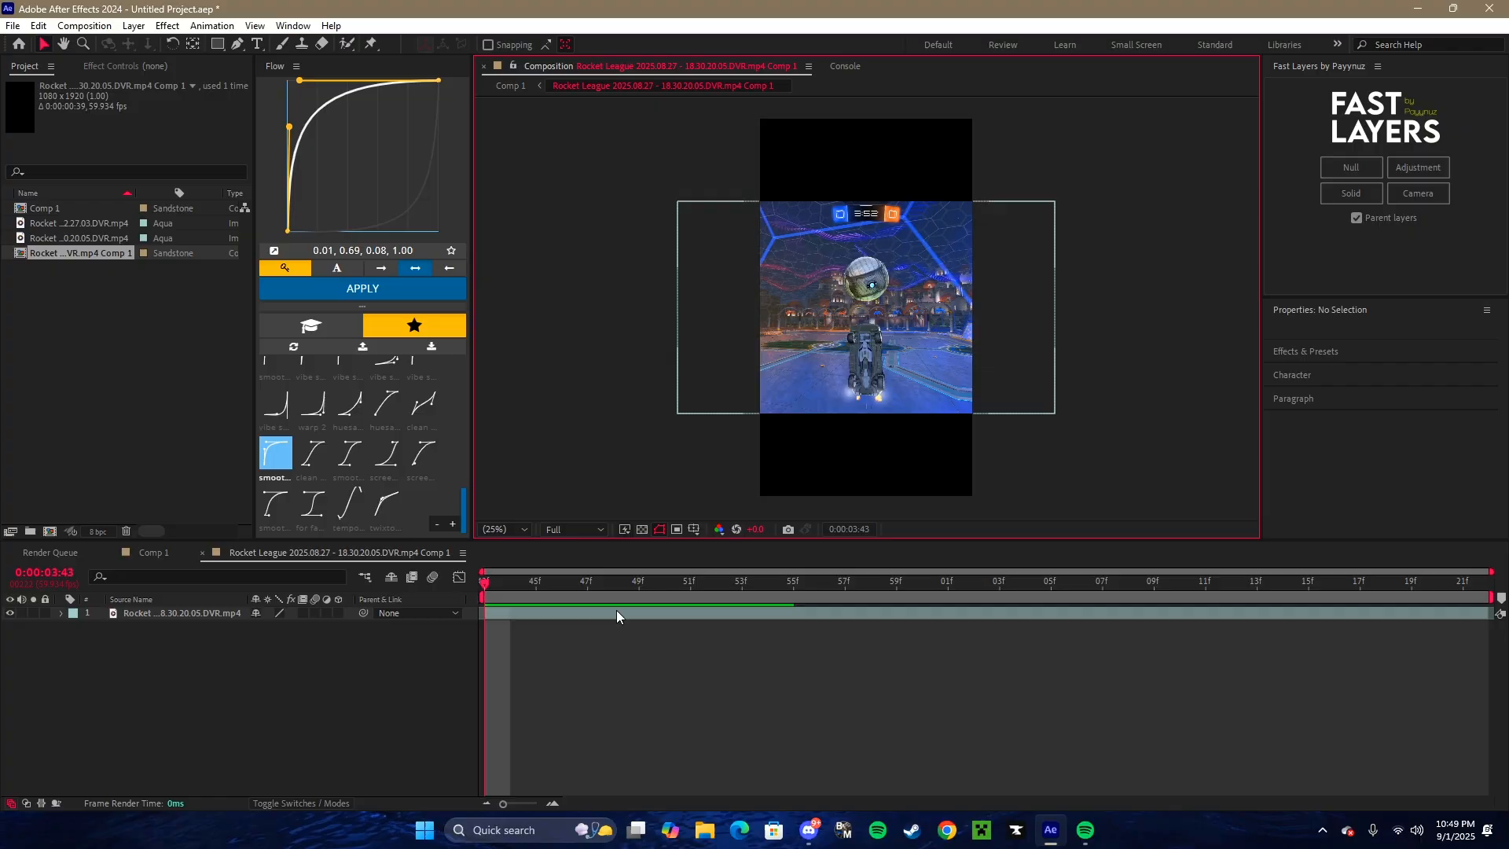
double_click(568, 614)
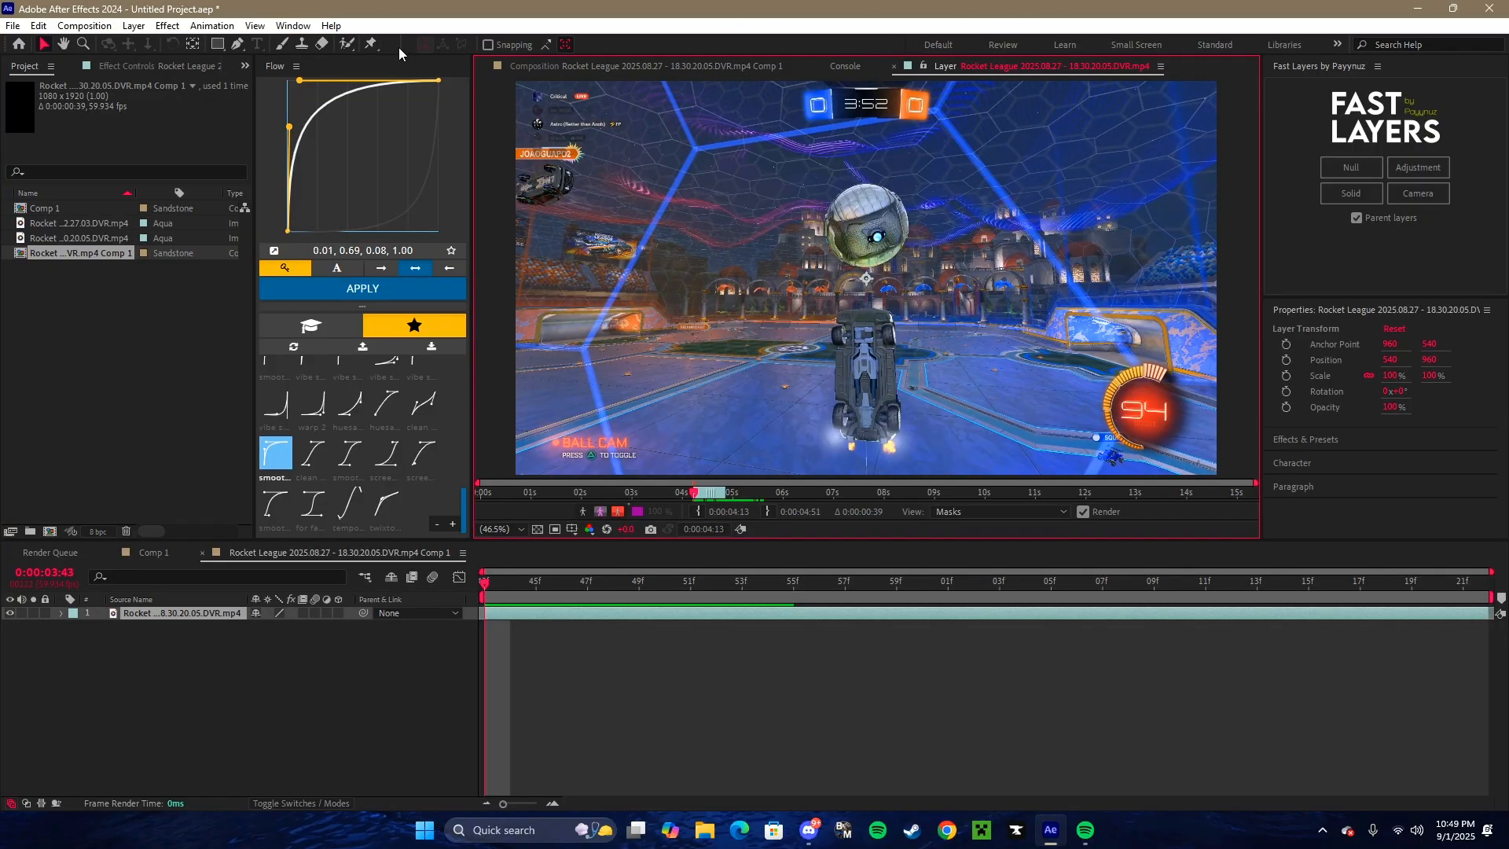
click(347, 45)
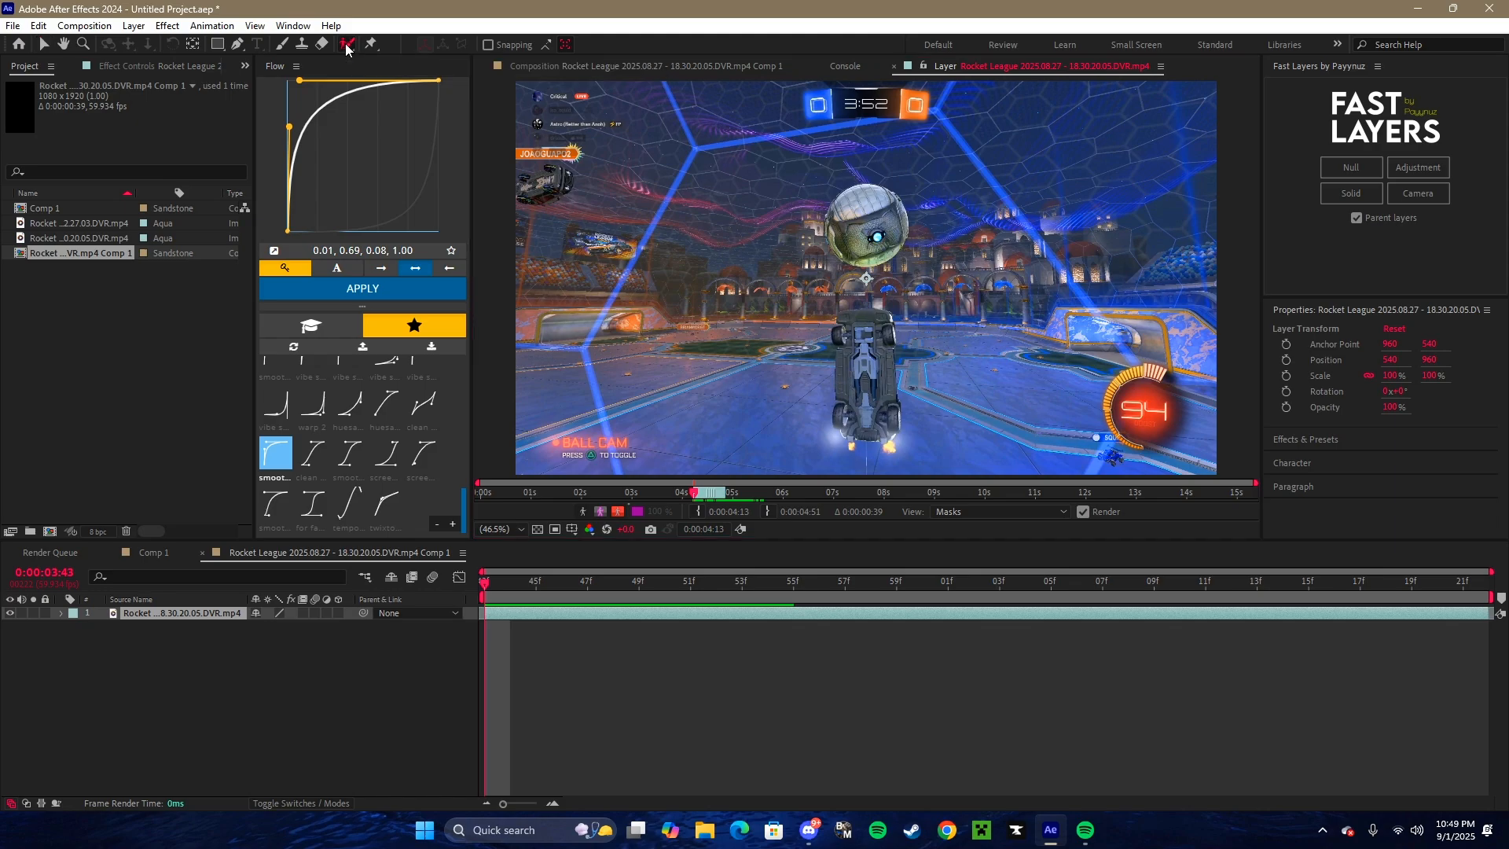
scroll(843, 322, up, 1)
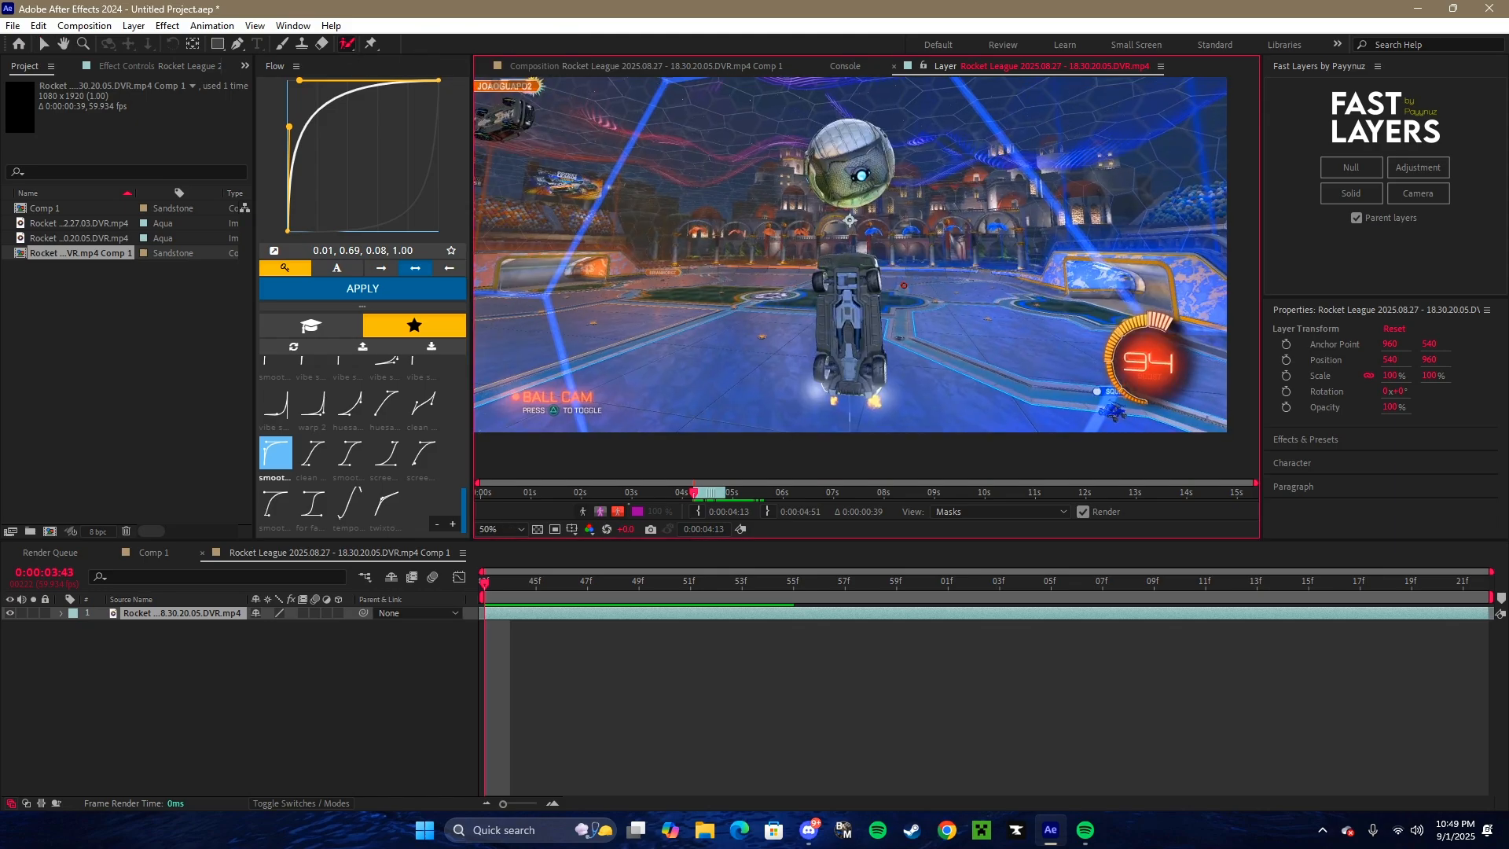
drag(867, 260, 818, 265)
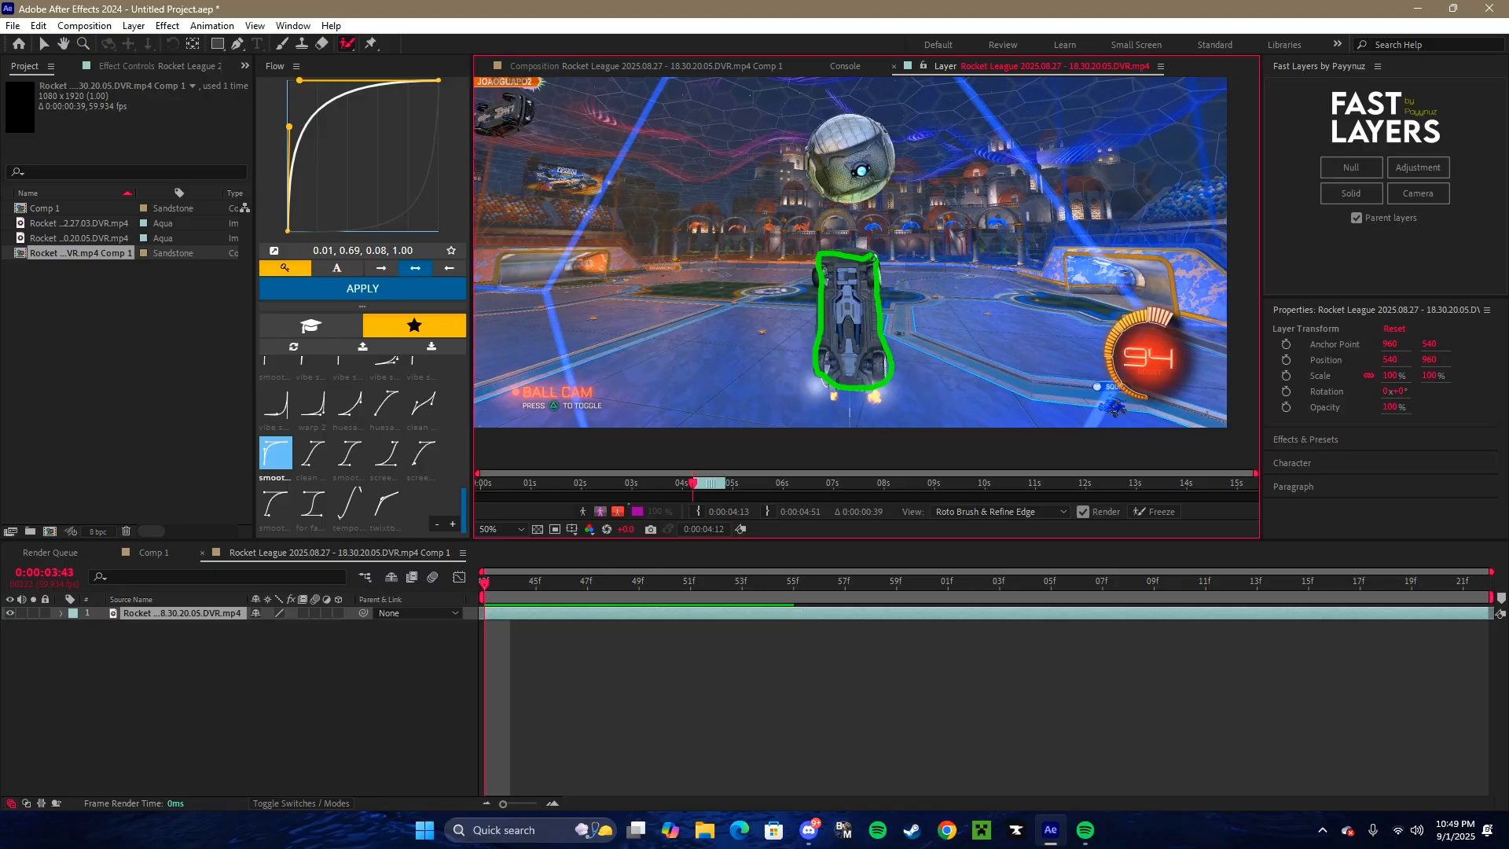
- Subtract the arena background above the car and beside its upper half from the Roto Brush selection
scroll(895, 268, up, 2)
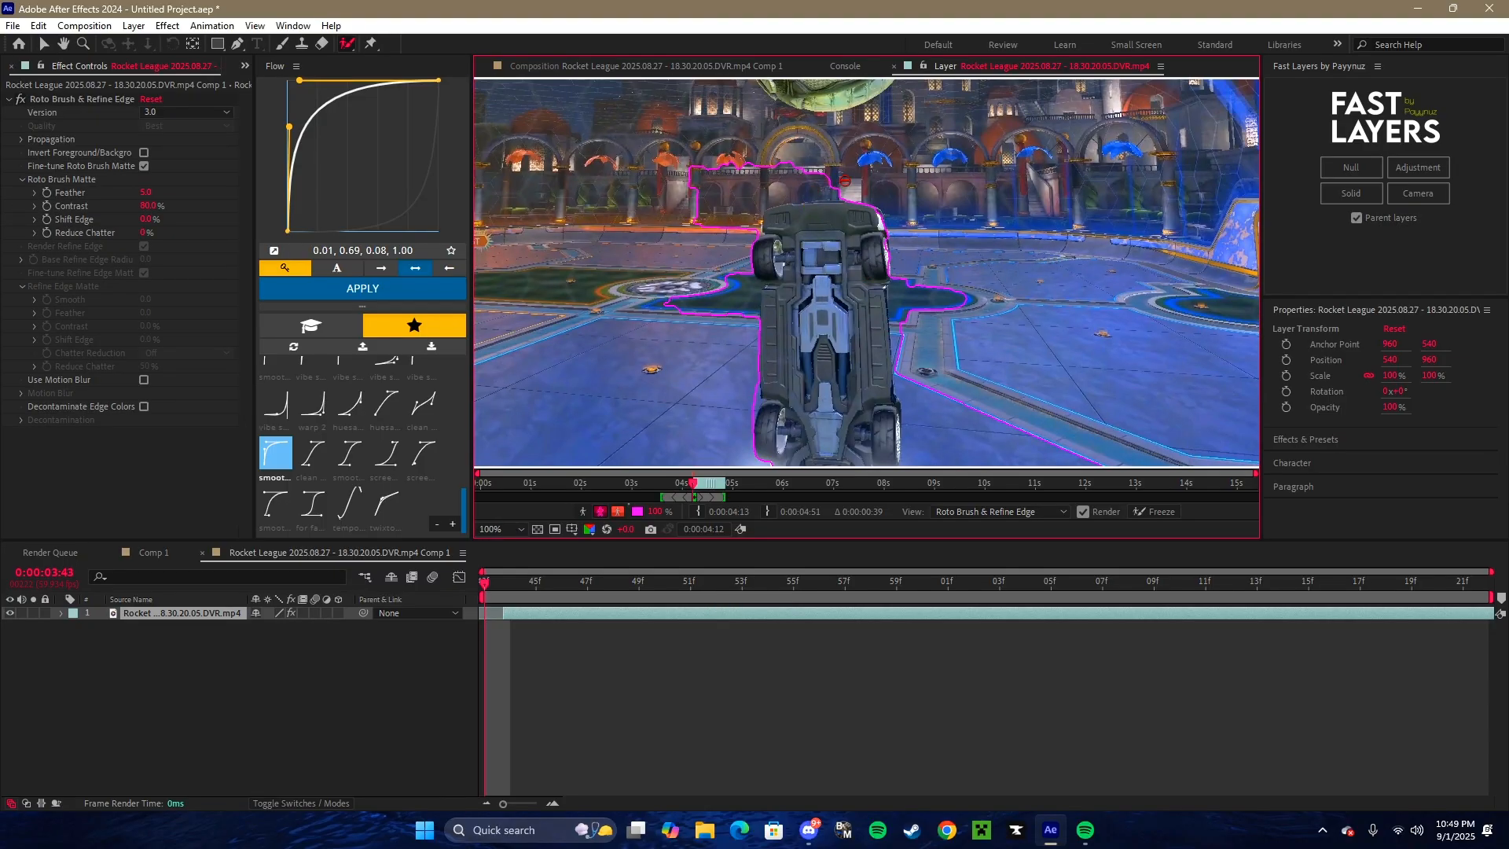
mouse_move(845, 180)
mouse_down()
mouse_move(778, 191)
mouse_move(726, 299)
mouse_move(728, 350)
mouse_up()
drag(896, 263, 901, 344)
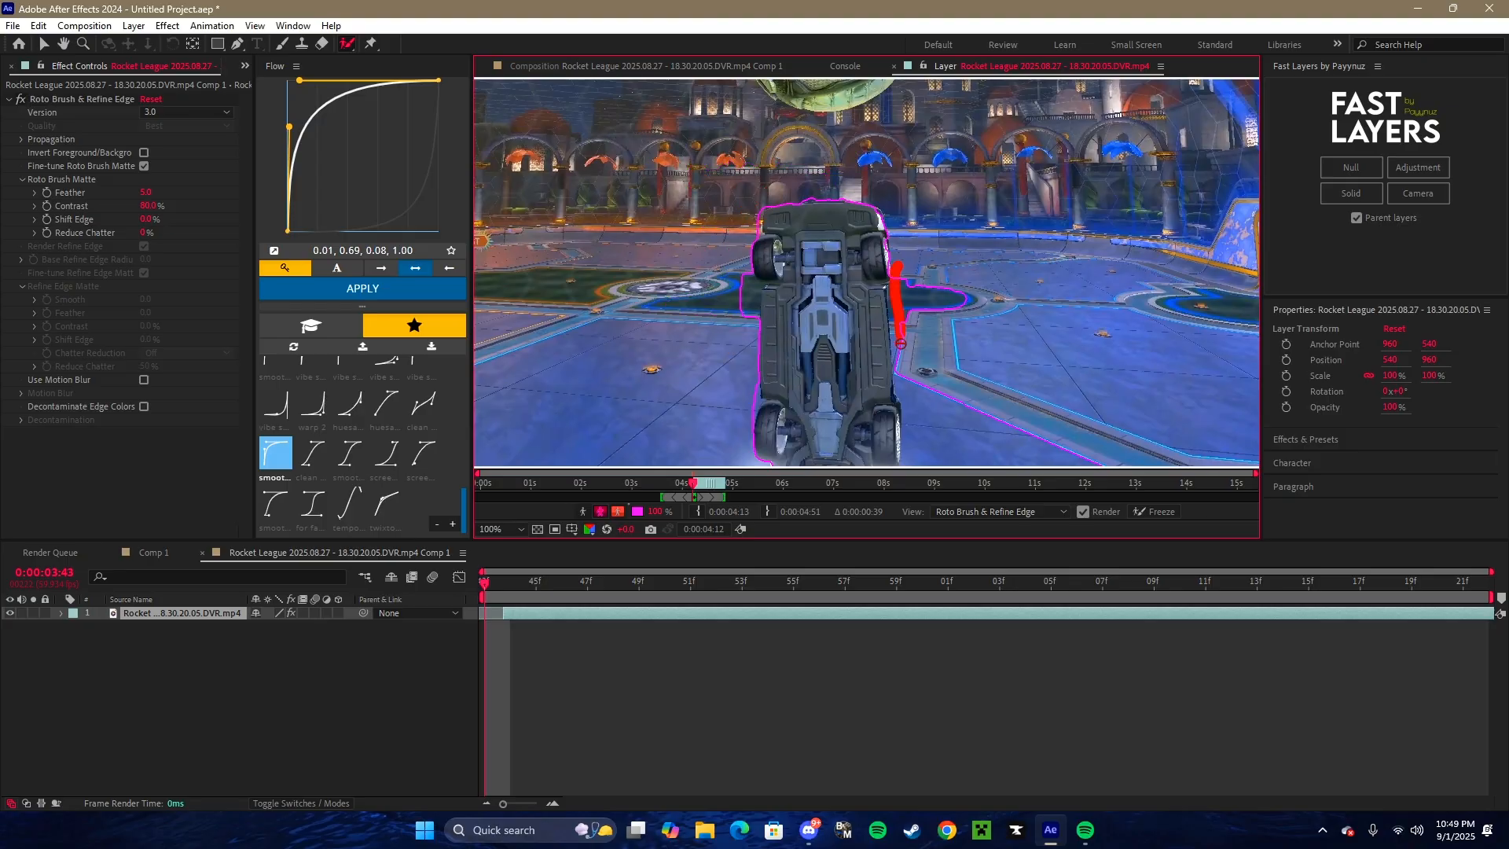
drag(736, 276, 743, 354)
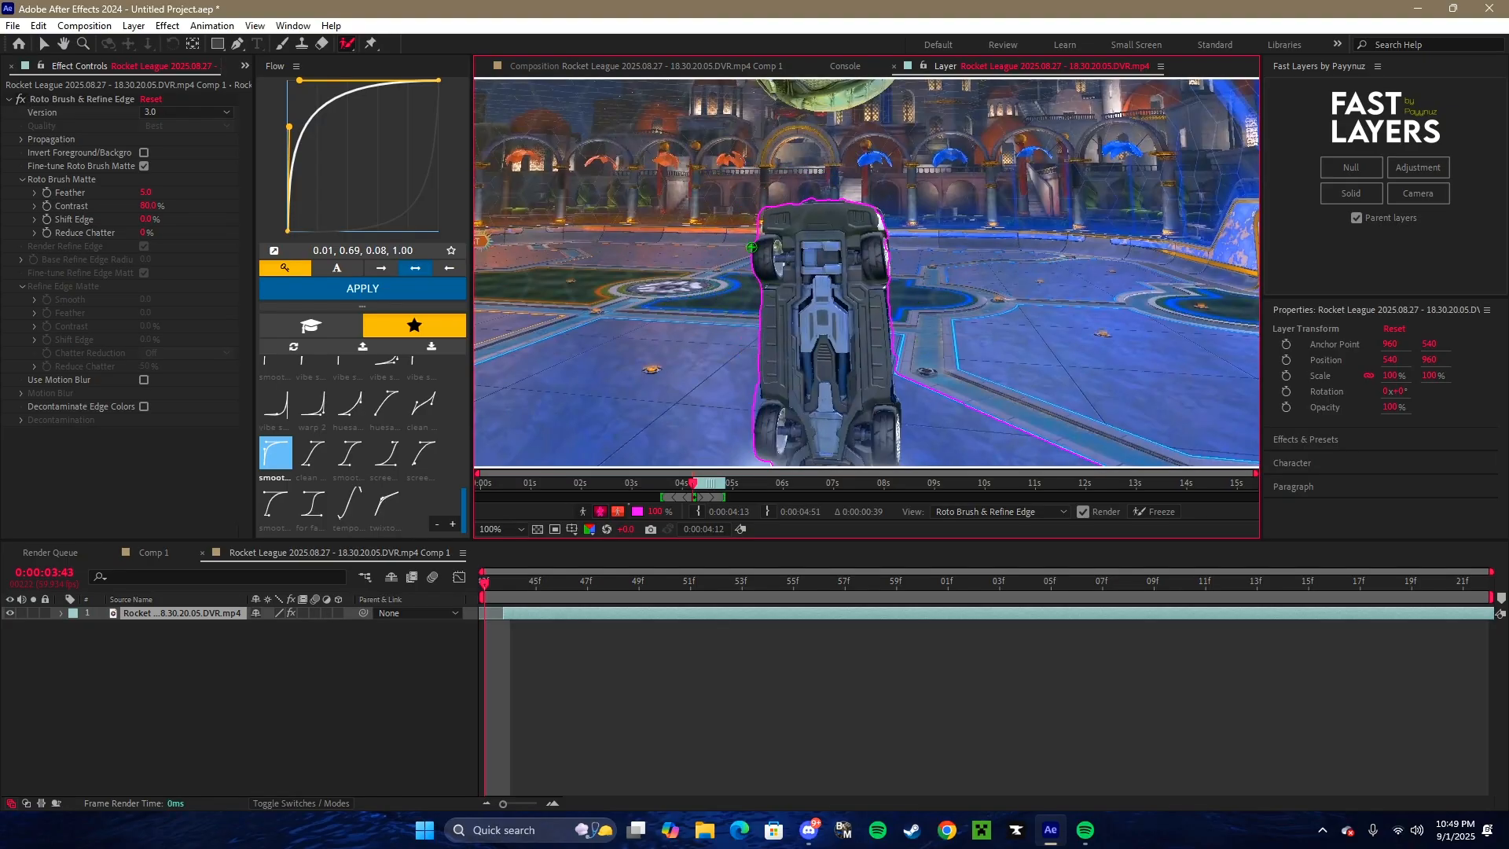
- Subtract the leftover floor around the car's lower end and sides from the Roto Brush selection, and return to Comp 1
scroll(825, 376, down, 3)
mouse_move(826, 376)
mouse_down()
mouse_move(930, 330)
mouse_move(935, 189)
mouse_up()
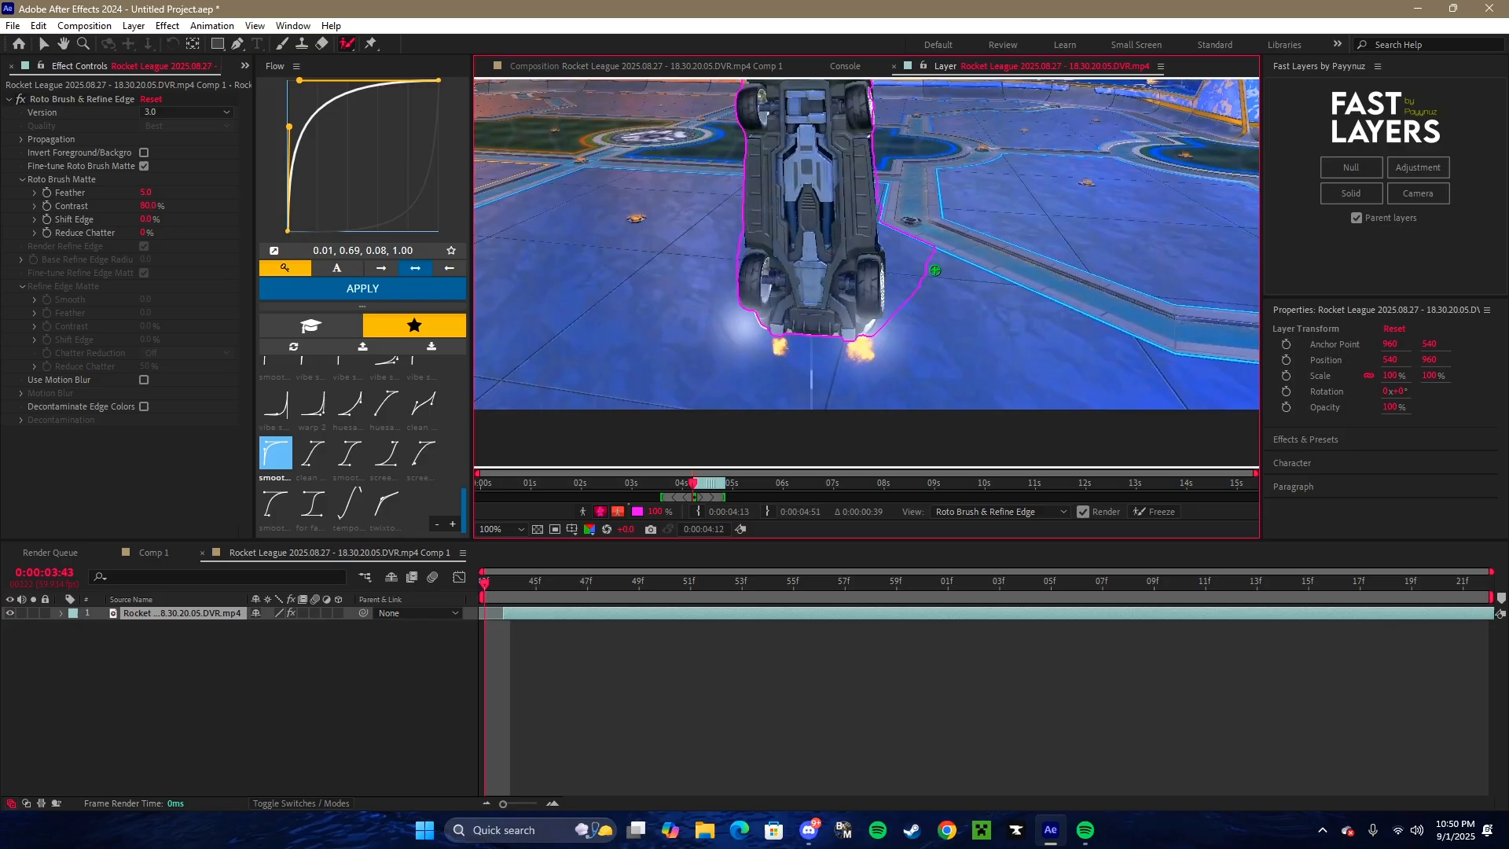
scroll(885, 303, up, 2)
scroll(885, 303, up, 5)
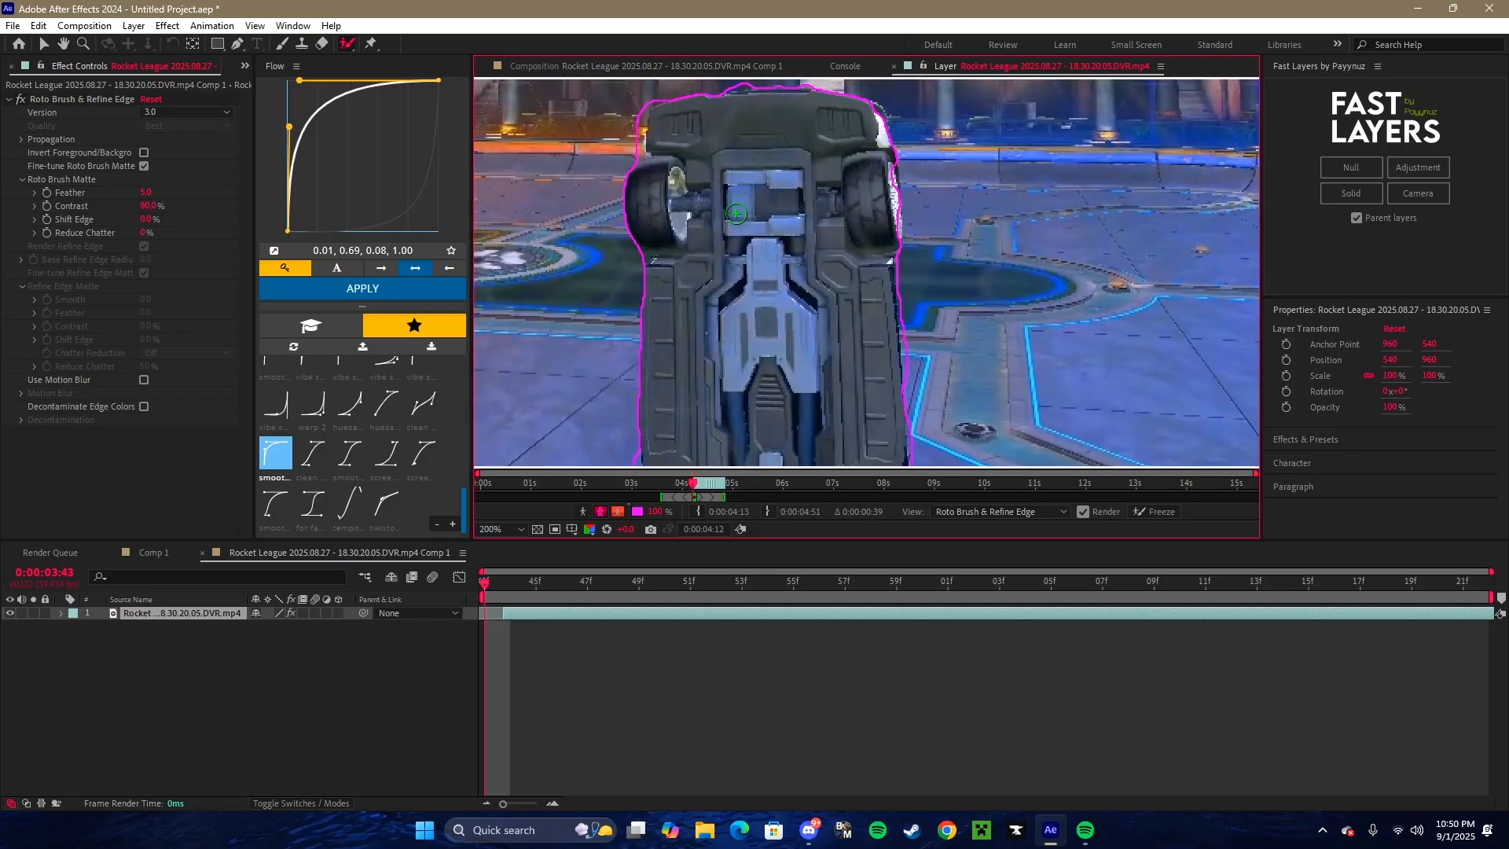
drag(752, 325, 747, 369)
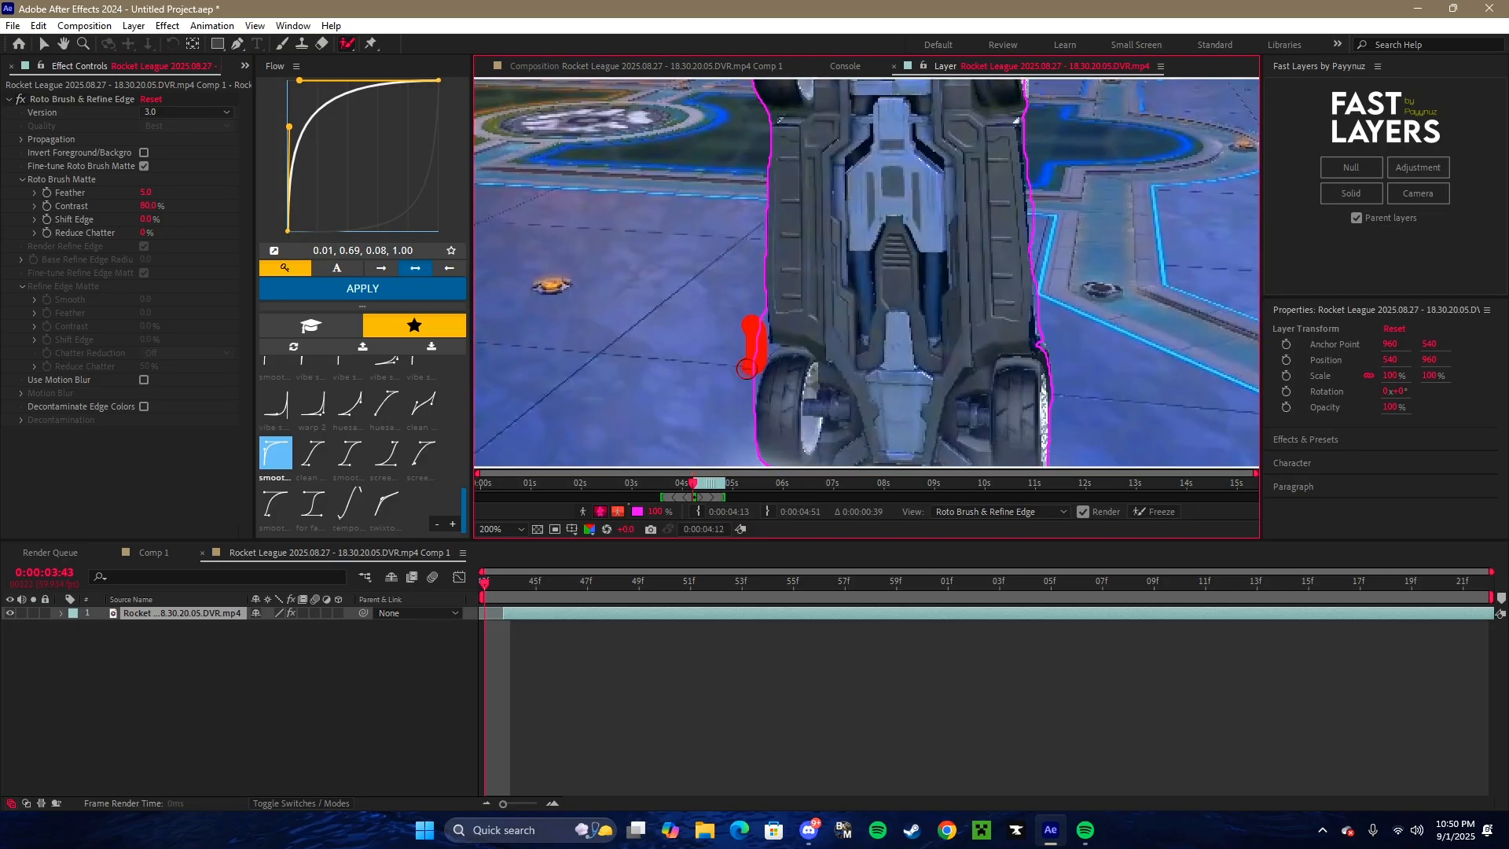
mouse_move(826, 304)
mouse_down()
mouse_move(788, 346)
mouse_move(760, 246)
mouse_up()
scroll(754, 255, down, 1)
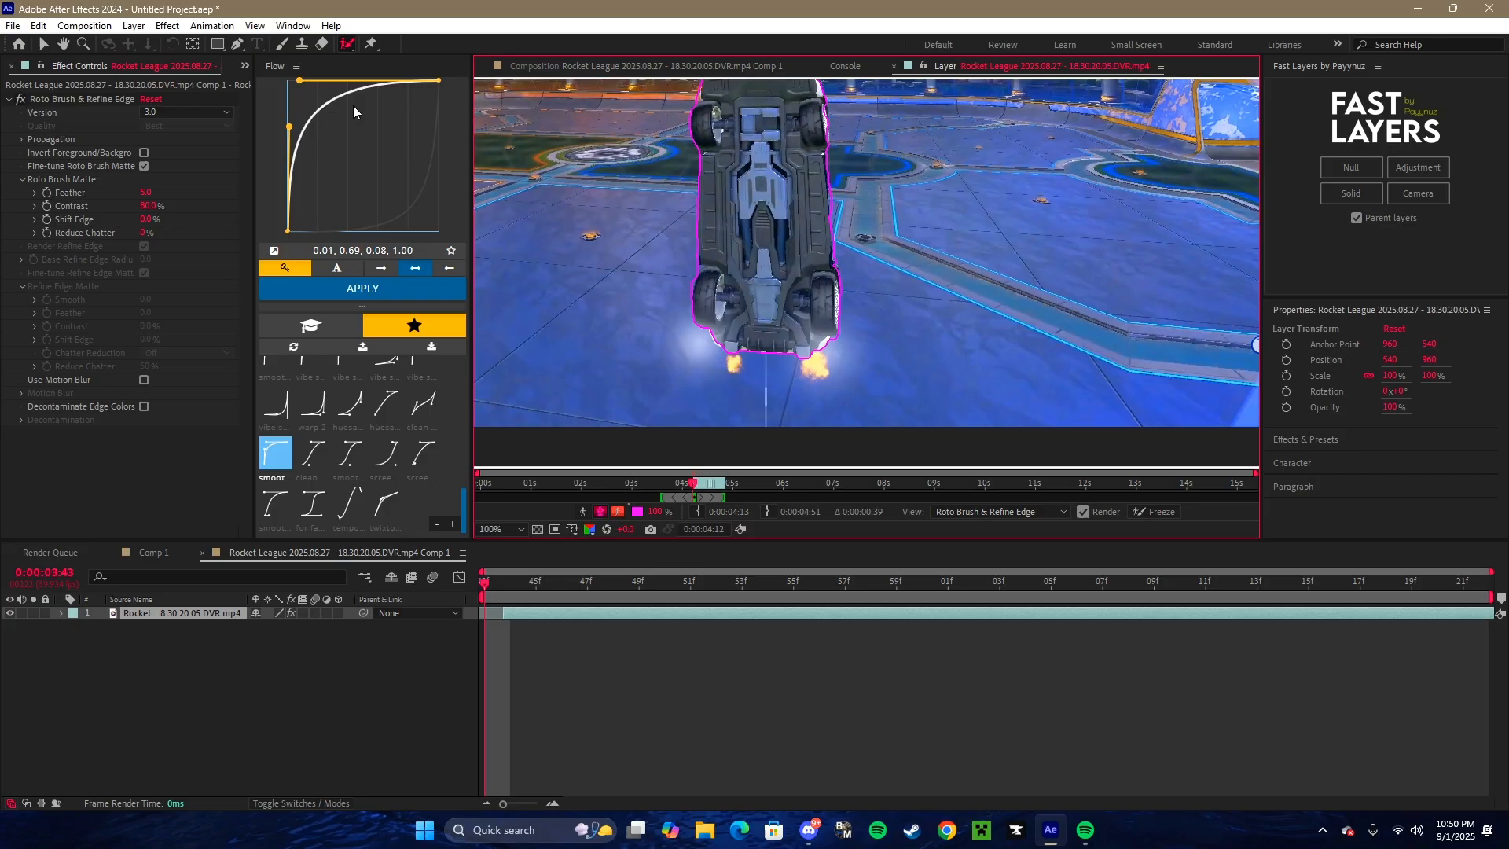
click(615, 70)
click(157, 550)
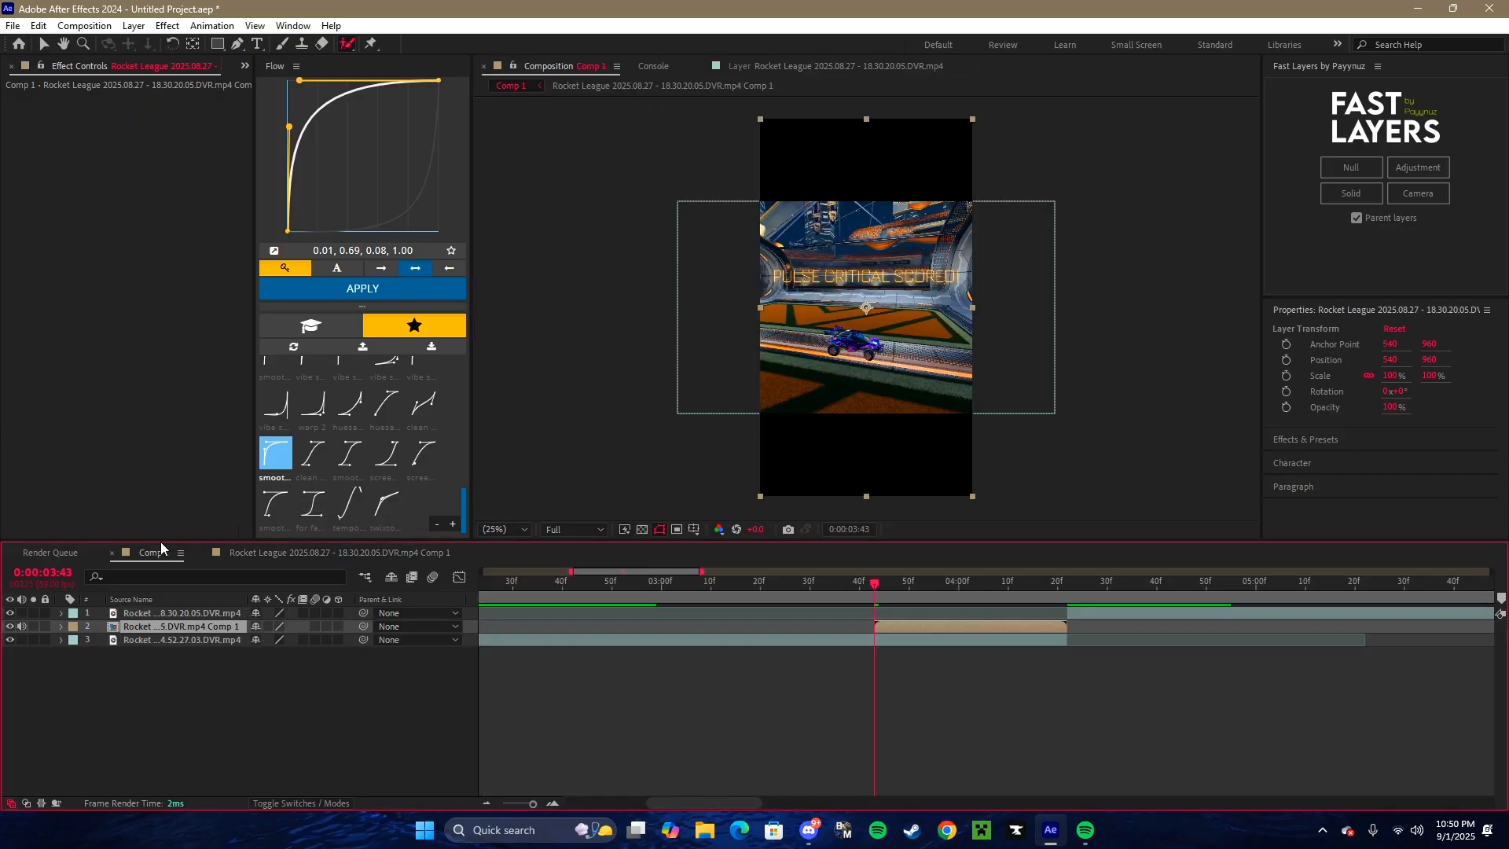
- Close the open precomp timeline and lower Comp 1's preview resolution to Quarter
click(202, 553)
click(574, 529)
click(575, 625)
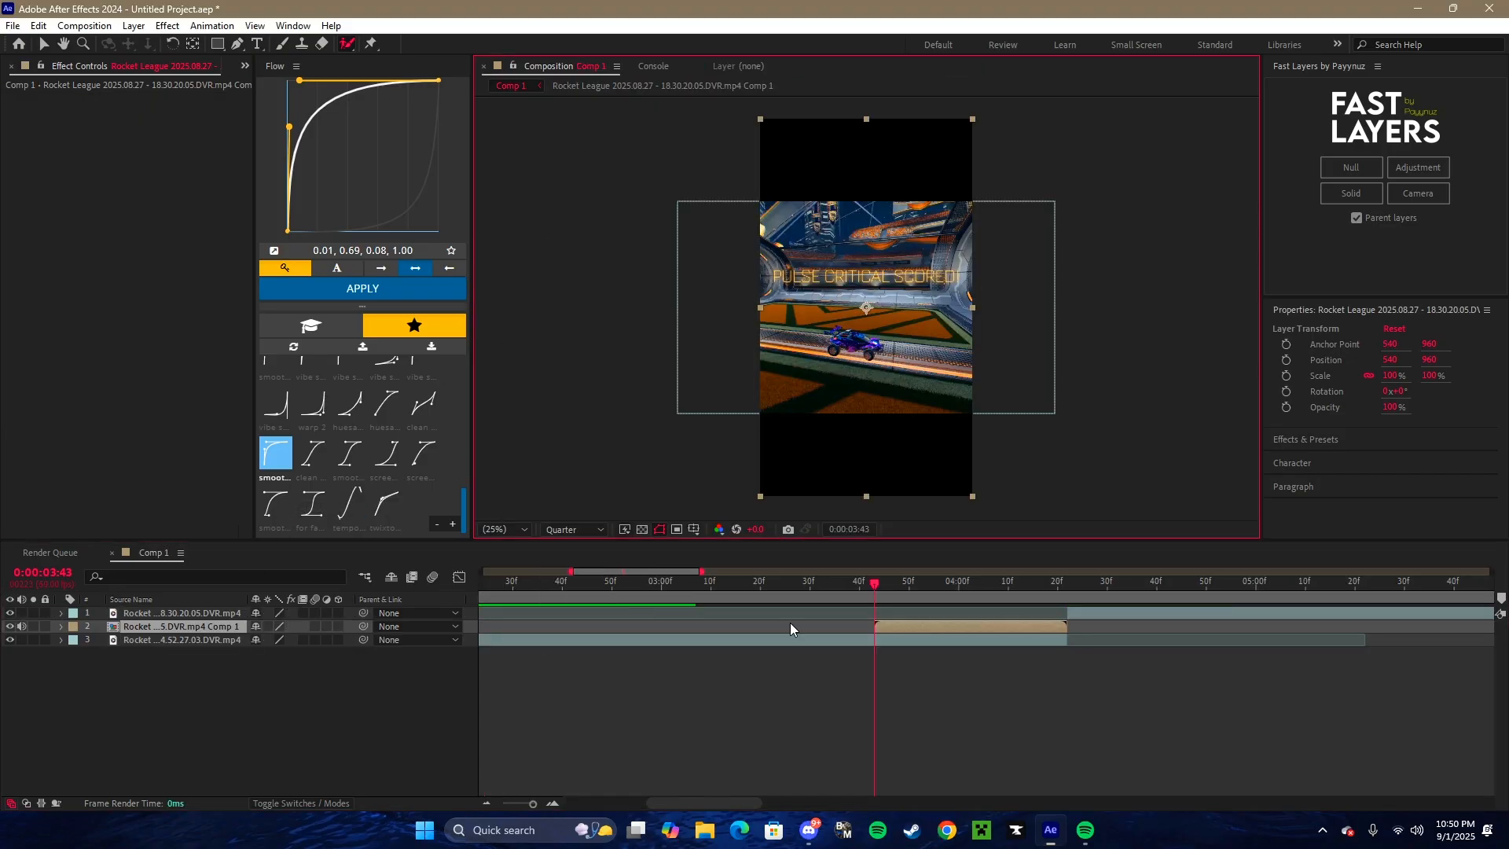
drag(809, 596, 764, 597)
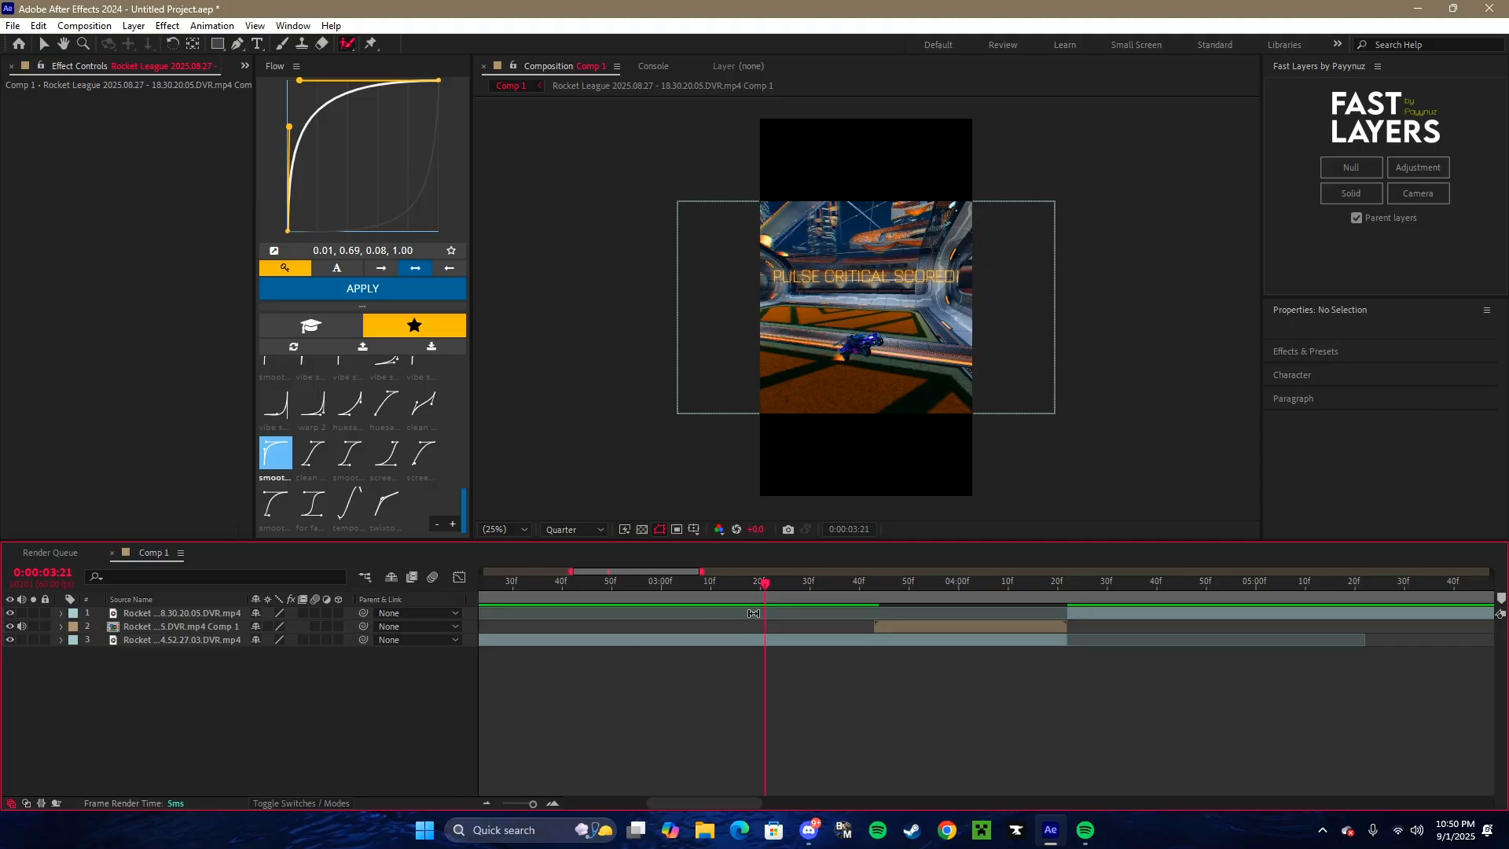
- Mute the precomp layer's audio and preview the cutout car over the first clip up to the second clip
click(21, 627)
click(921, 654)
key(space)
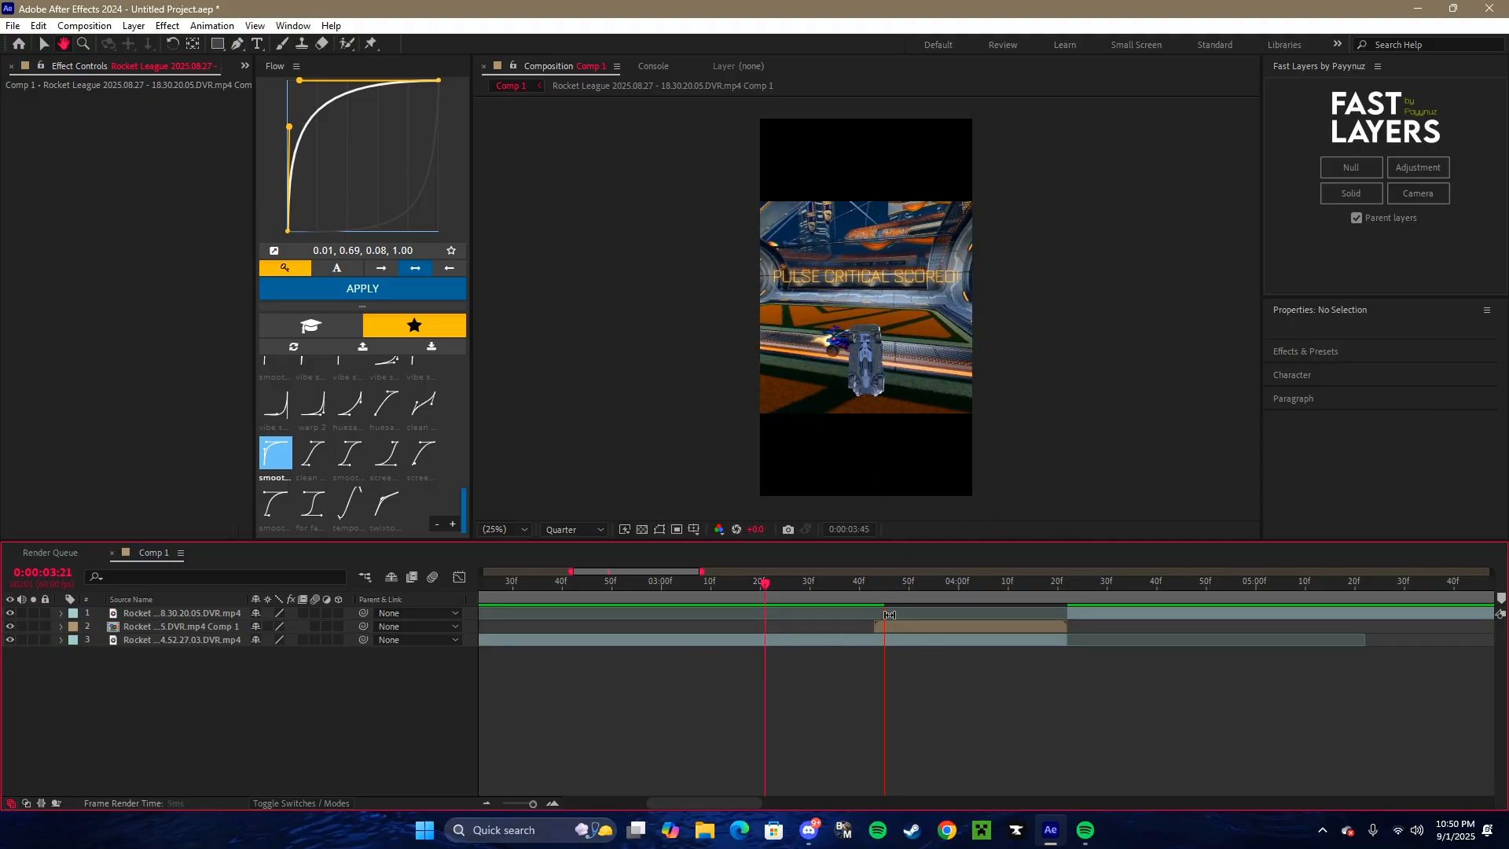
drag(884, 606, 964, 609)
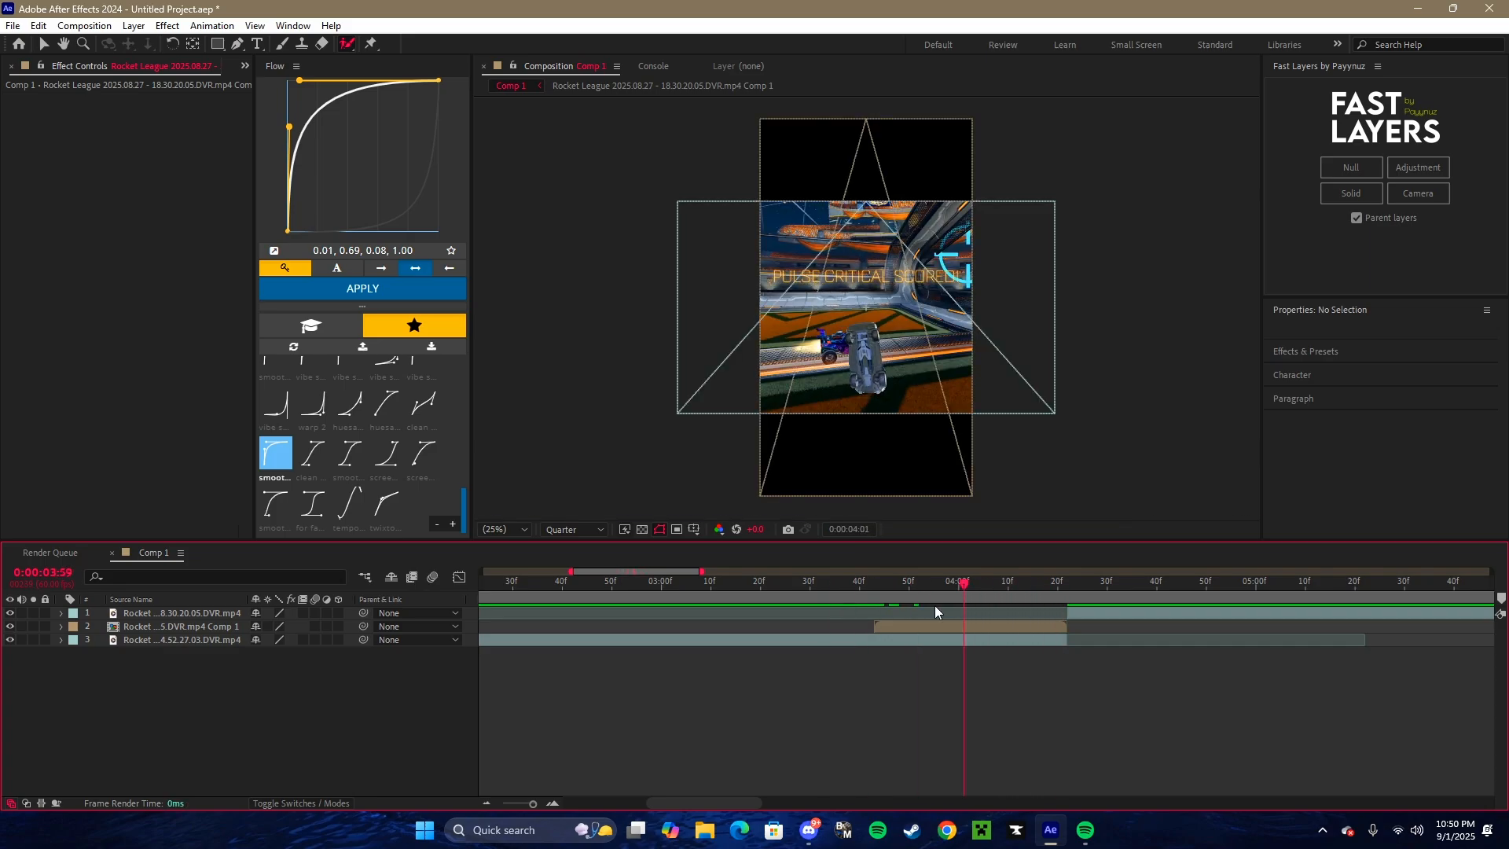
key(space)
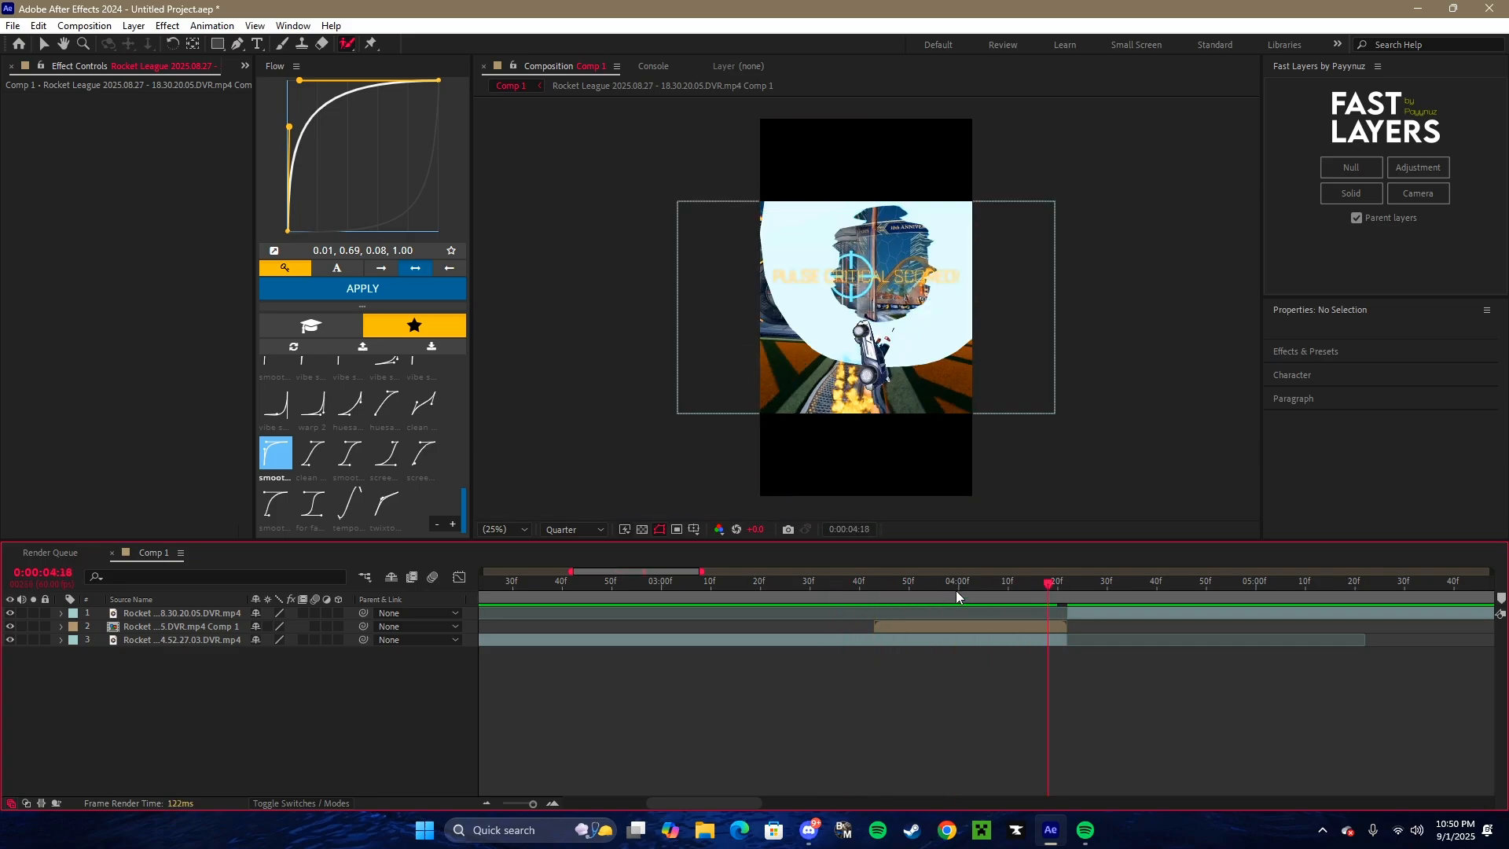
click(799, 599)
click(856, 589)
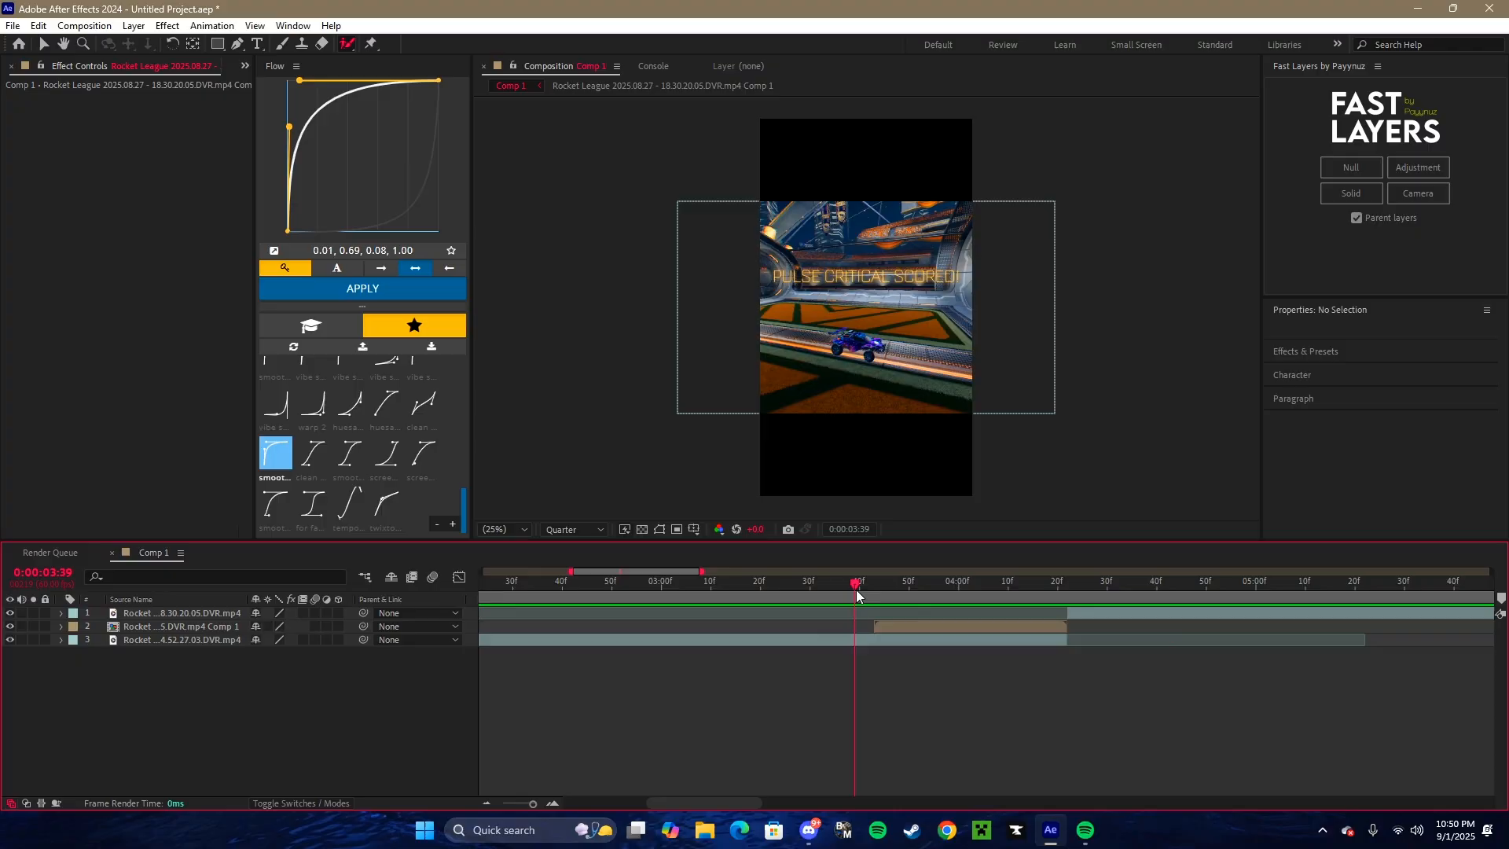
- Enable motion blur on the precomp layer and add a parented null at 0:00:03:43
drag(856, 590, 871, 596)
click(895, 625)
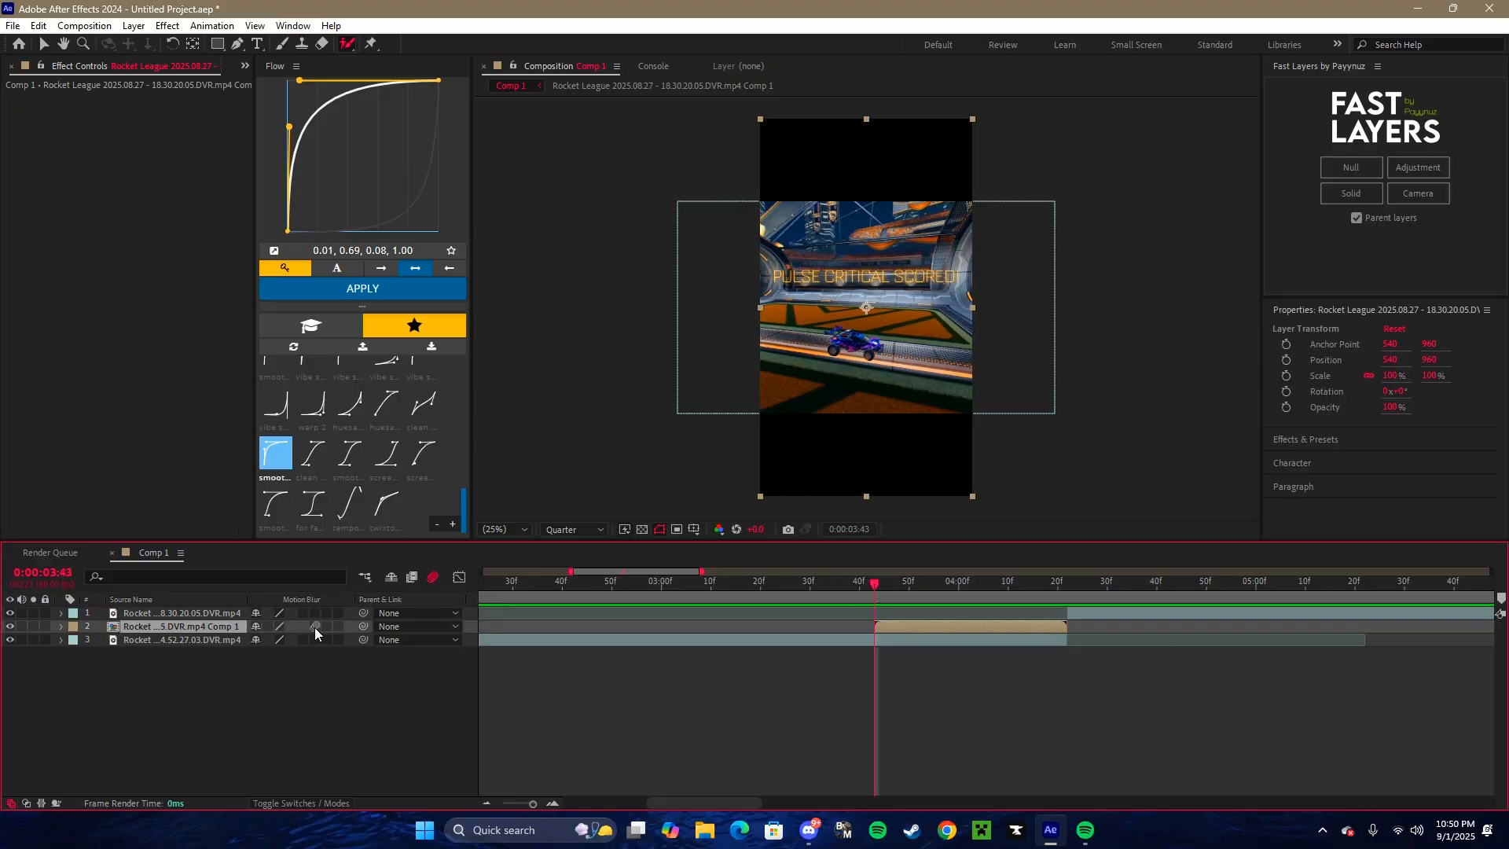
click(1350, 168)
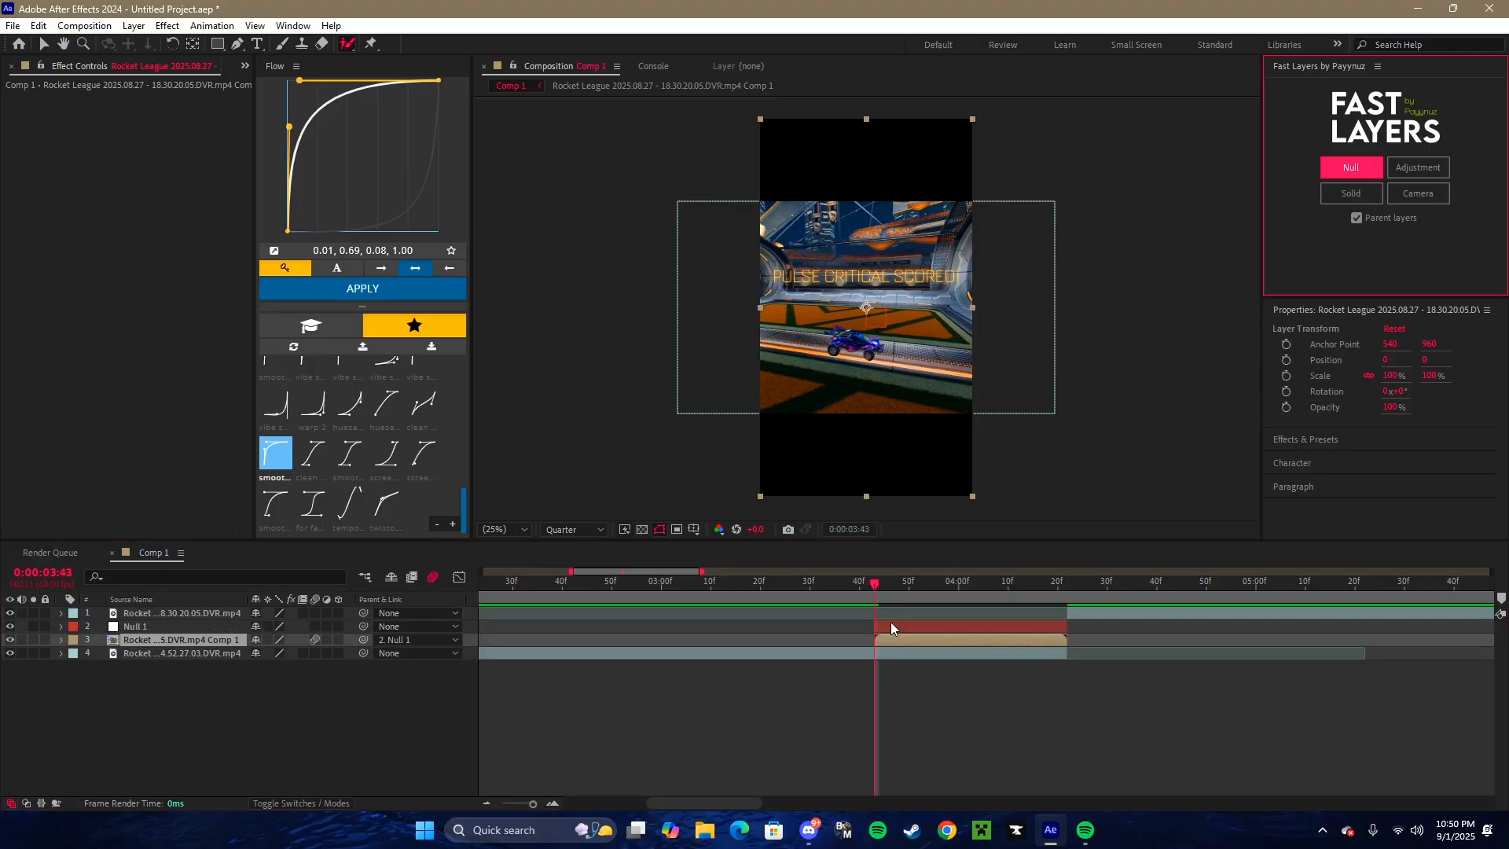
- Keyframe the null's Position from 540, 2225 at 0:00:03:43 to 540, 960 at 0:00:04:20 so the car slides up
click(891, 624)
key(p)
click(98, 640)
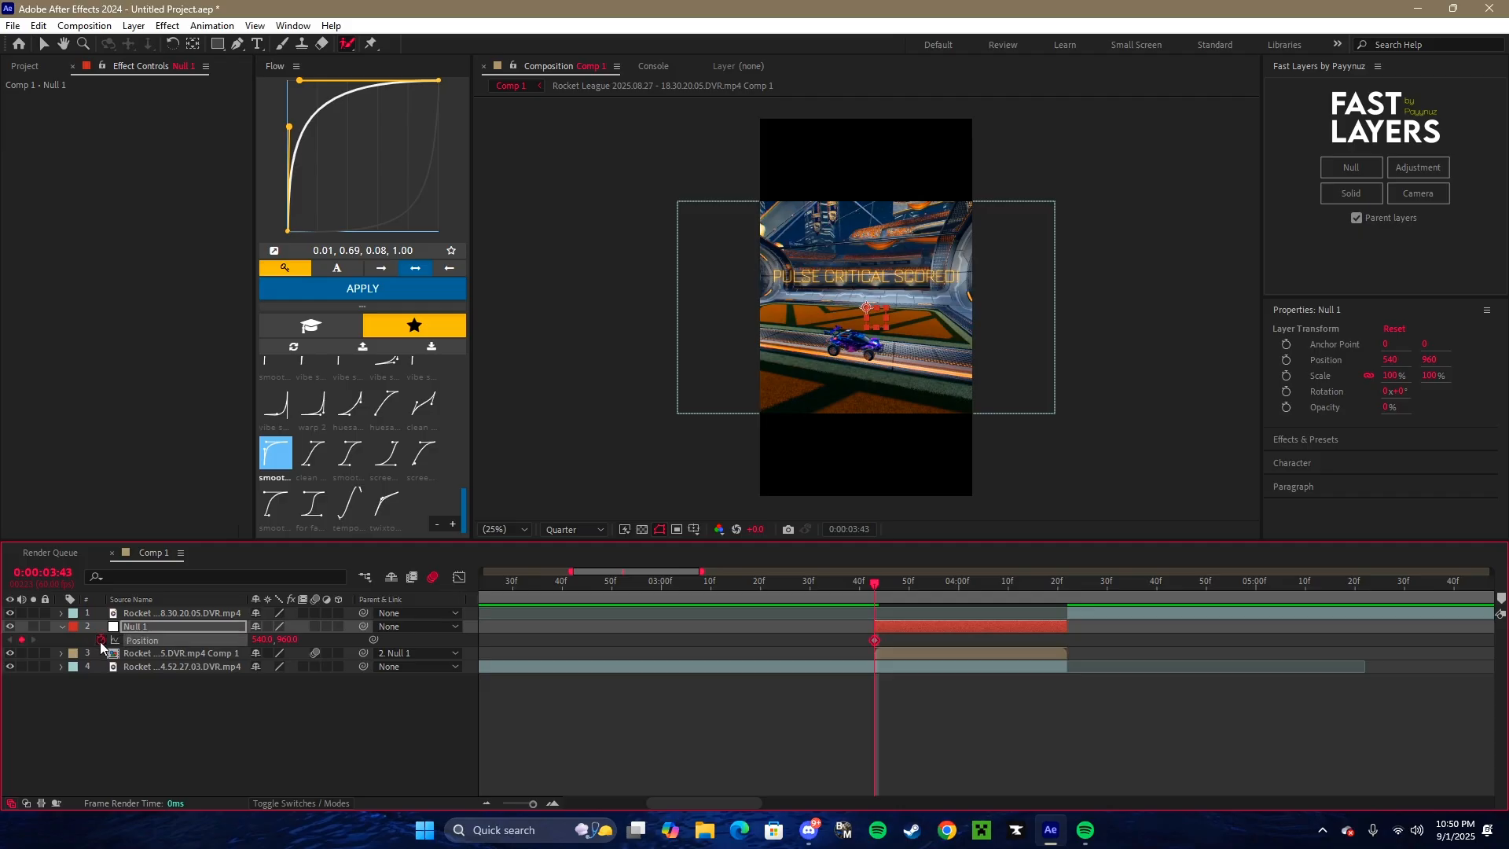
drag(288, 639, 1236, 547)
drag(291, 640, 401, 626)
drag(878, 585, 1063, 585)
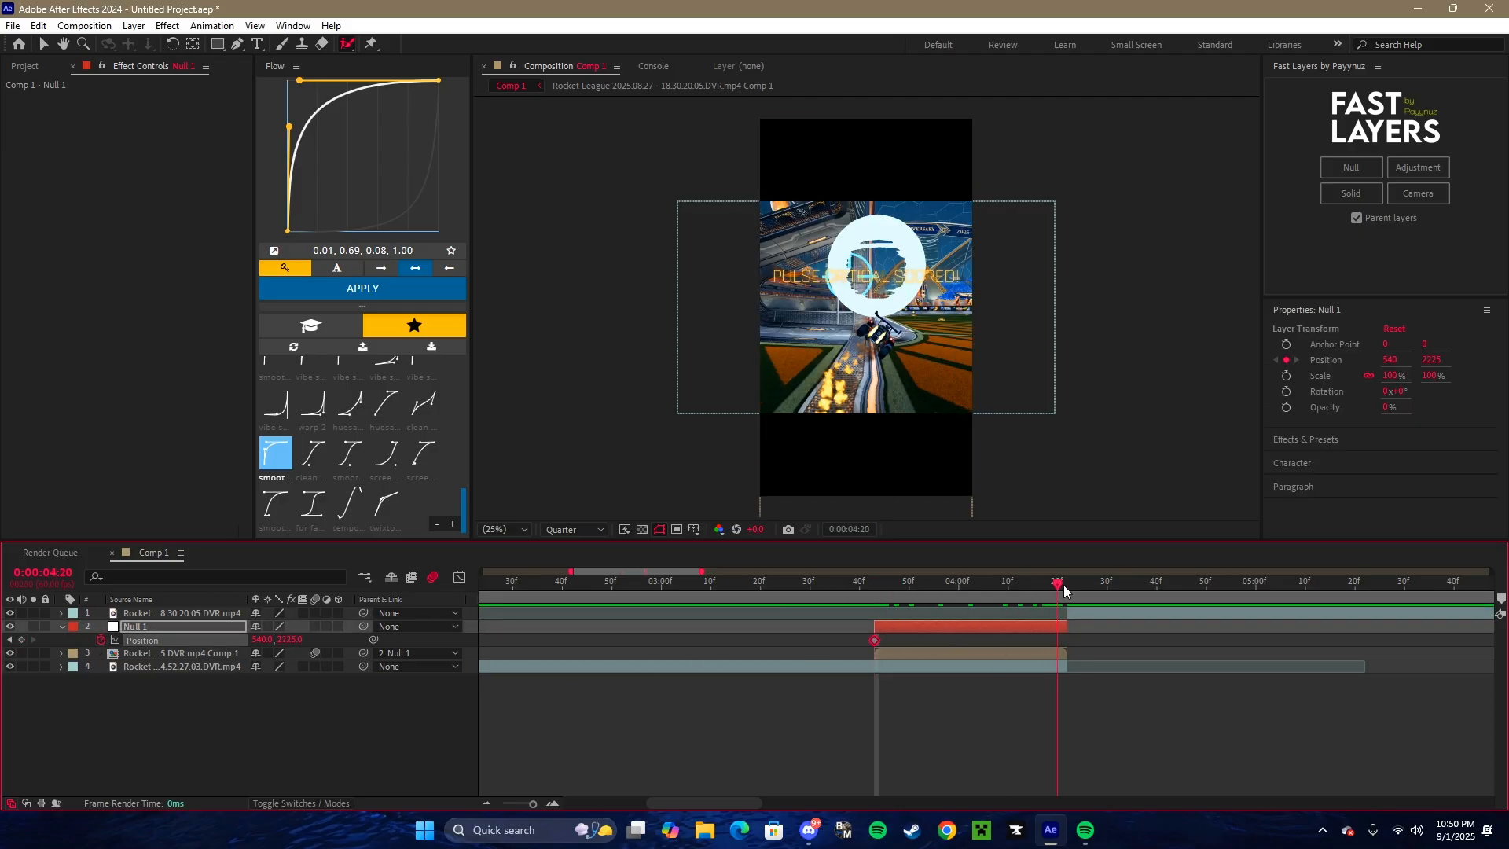
click(289, 639)
text(960)
key(Return)
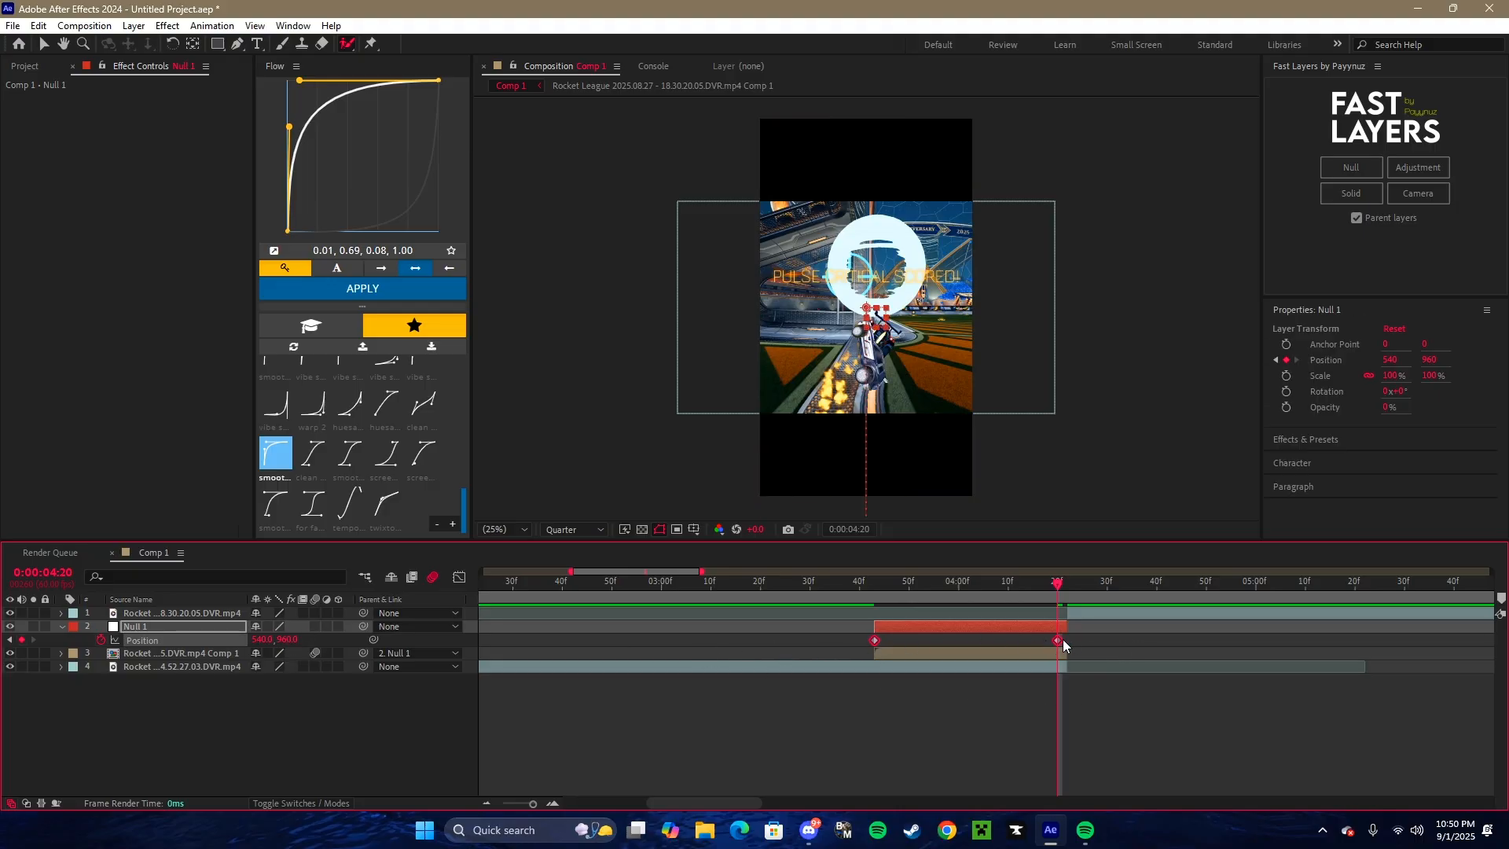
- Move the null's last Position keyframe just past the layer's end, apply the 0.01, 0.69, 0.08, 1.00 Flow curve and preview
drag(1121, 633, 841, 648)
drag(1062, 610, 1078, 639)
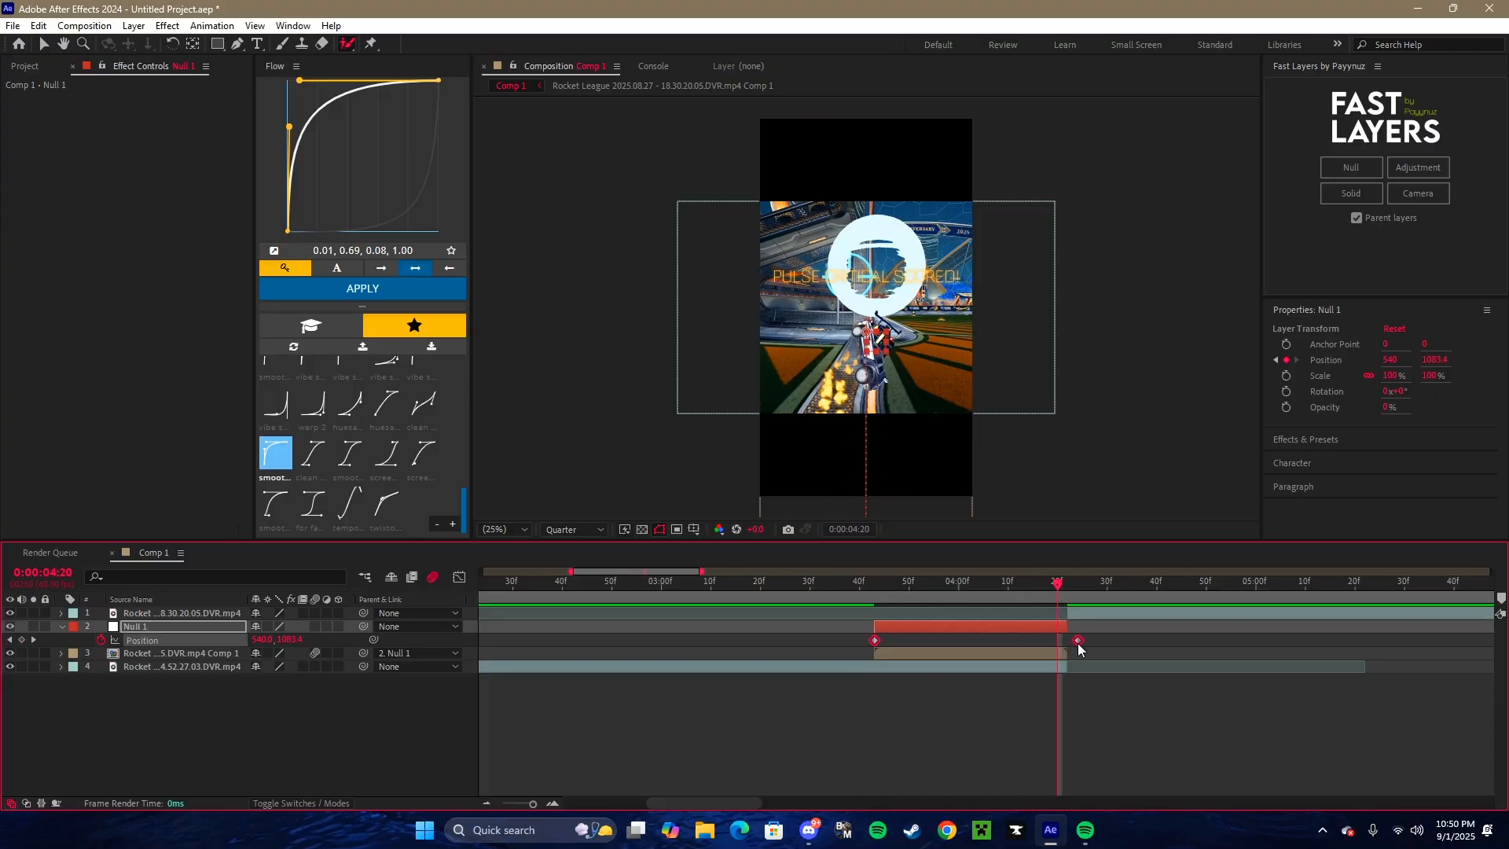
click(322, 288)
click(651, 597)
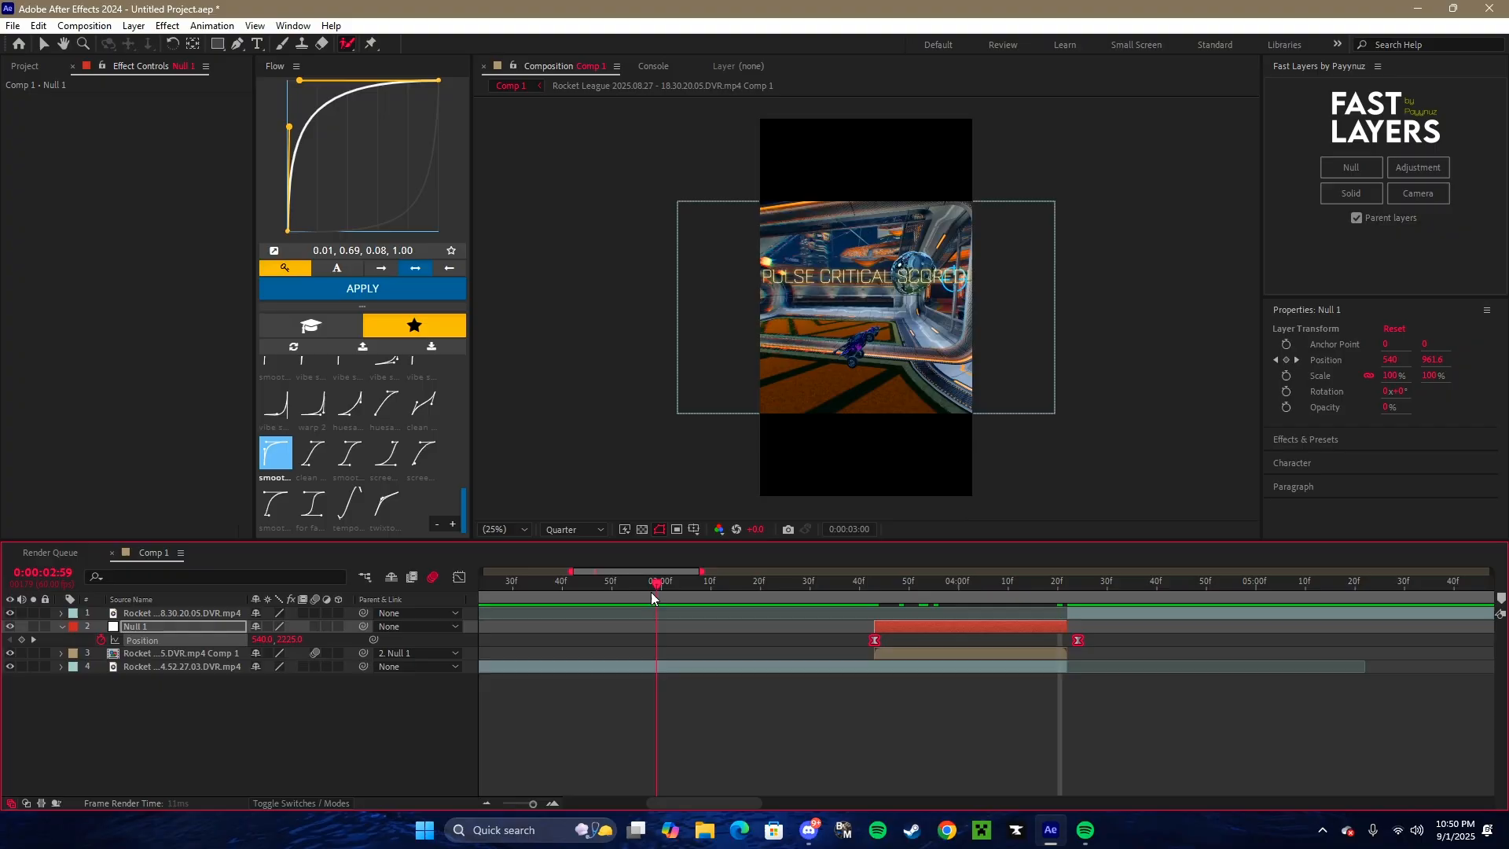
click(650, 586)
key(space)
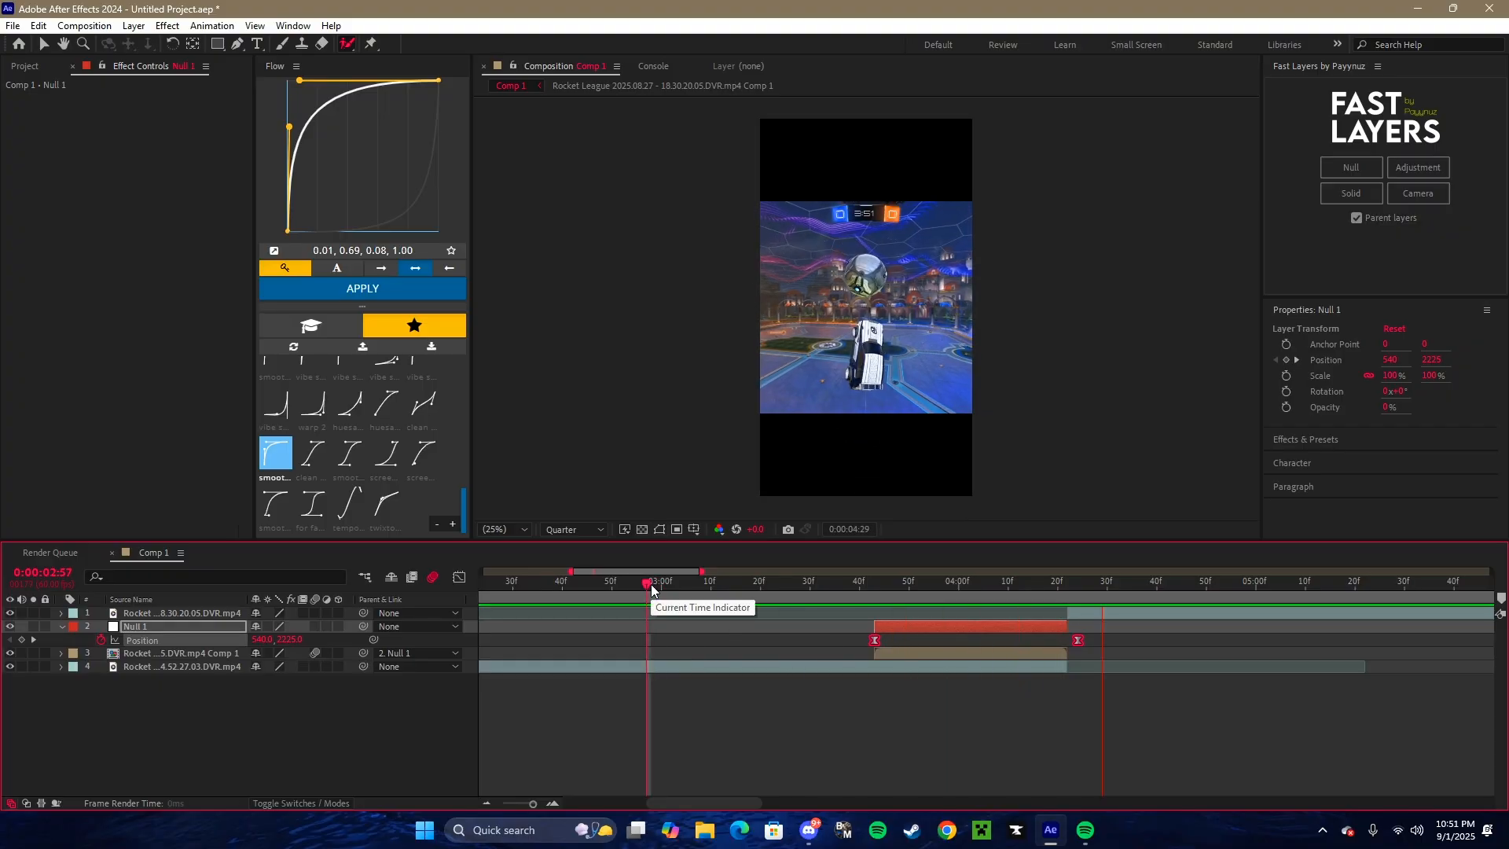
key(space)
- Add an adjustment layer starting with the second clip at 0:00:04:22 and trim it to end at about 0:00:04:56
drag(822, 592, 548, 591)
click(60, 626)
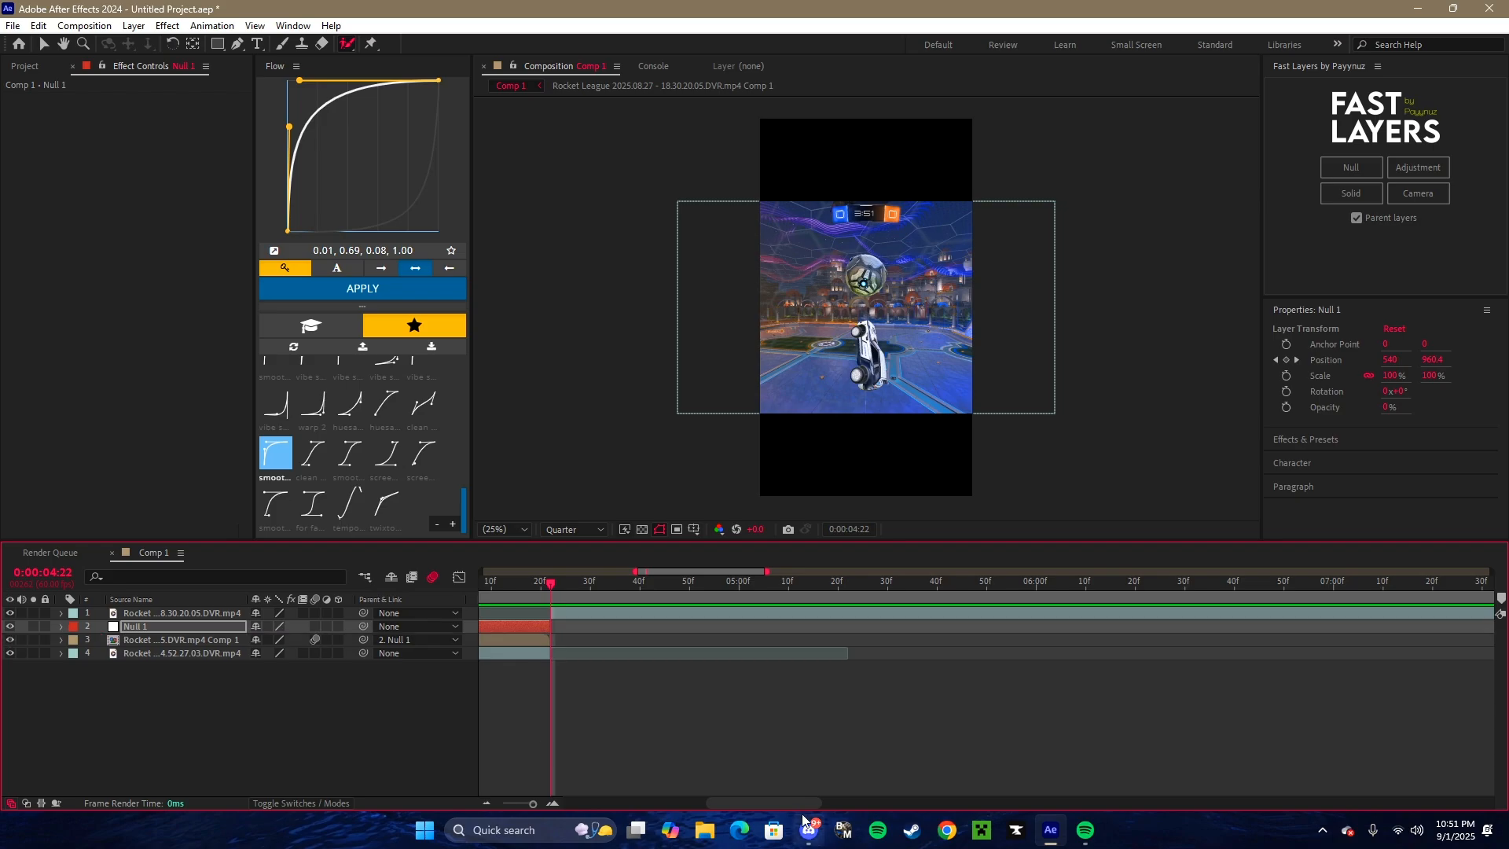
click(653, 698)
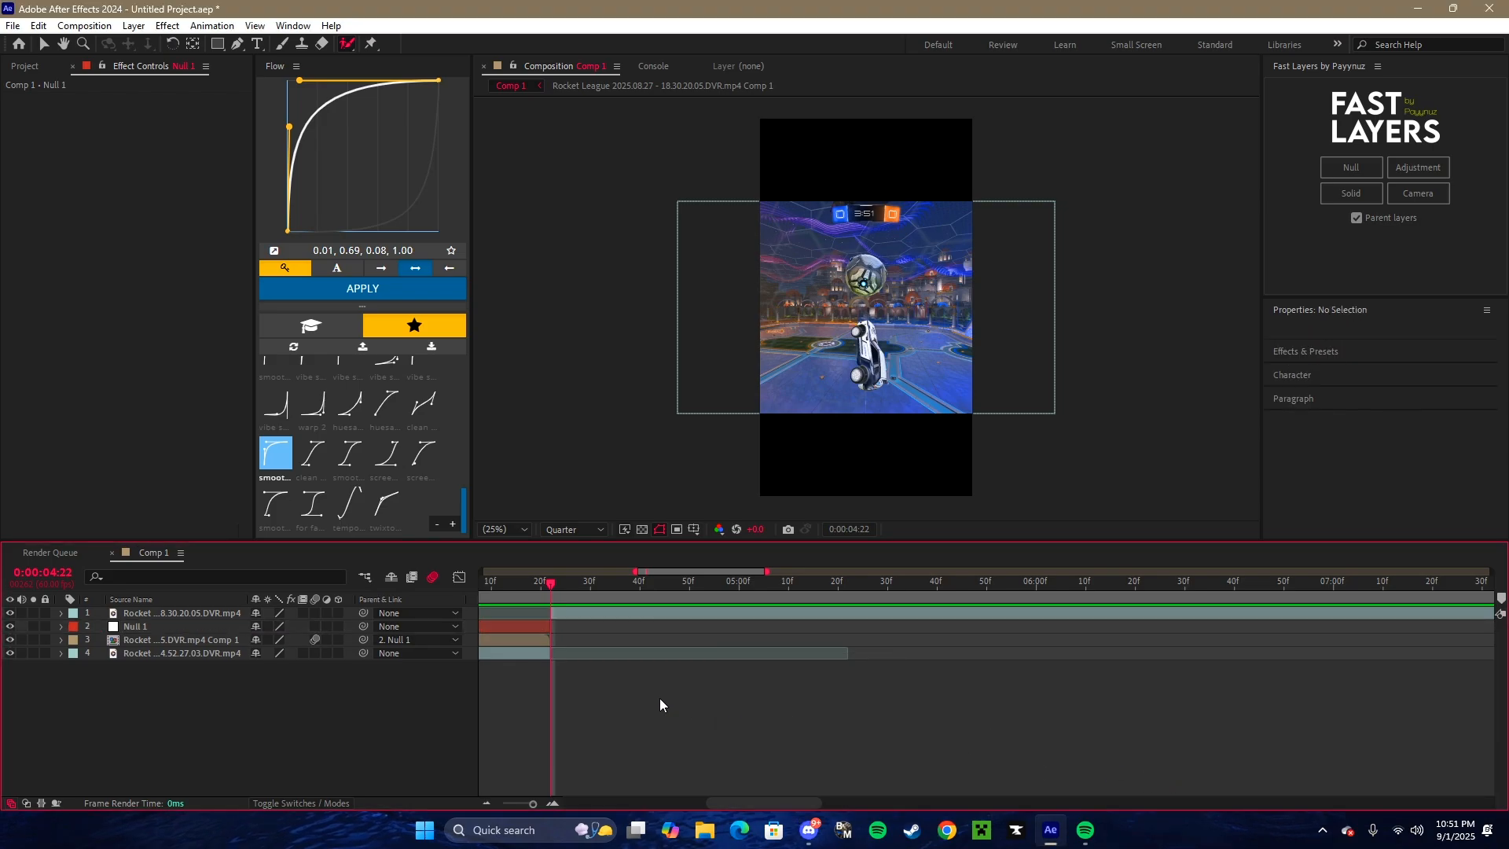
drag(738, 799, 703, 798)
click(827, 612)
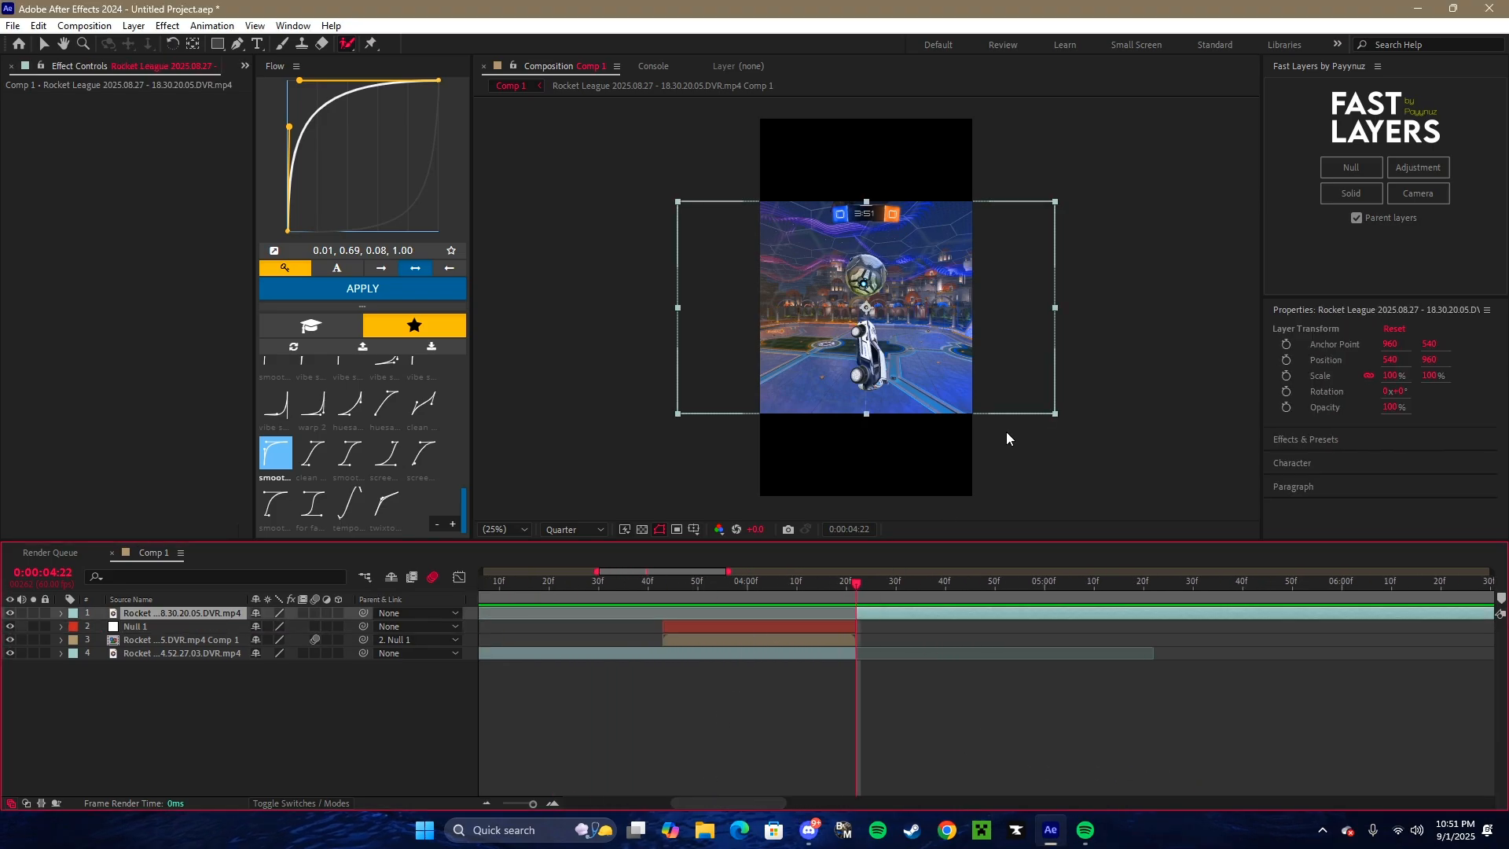
click(1410, 165)
click(969, 586)
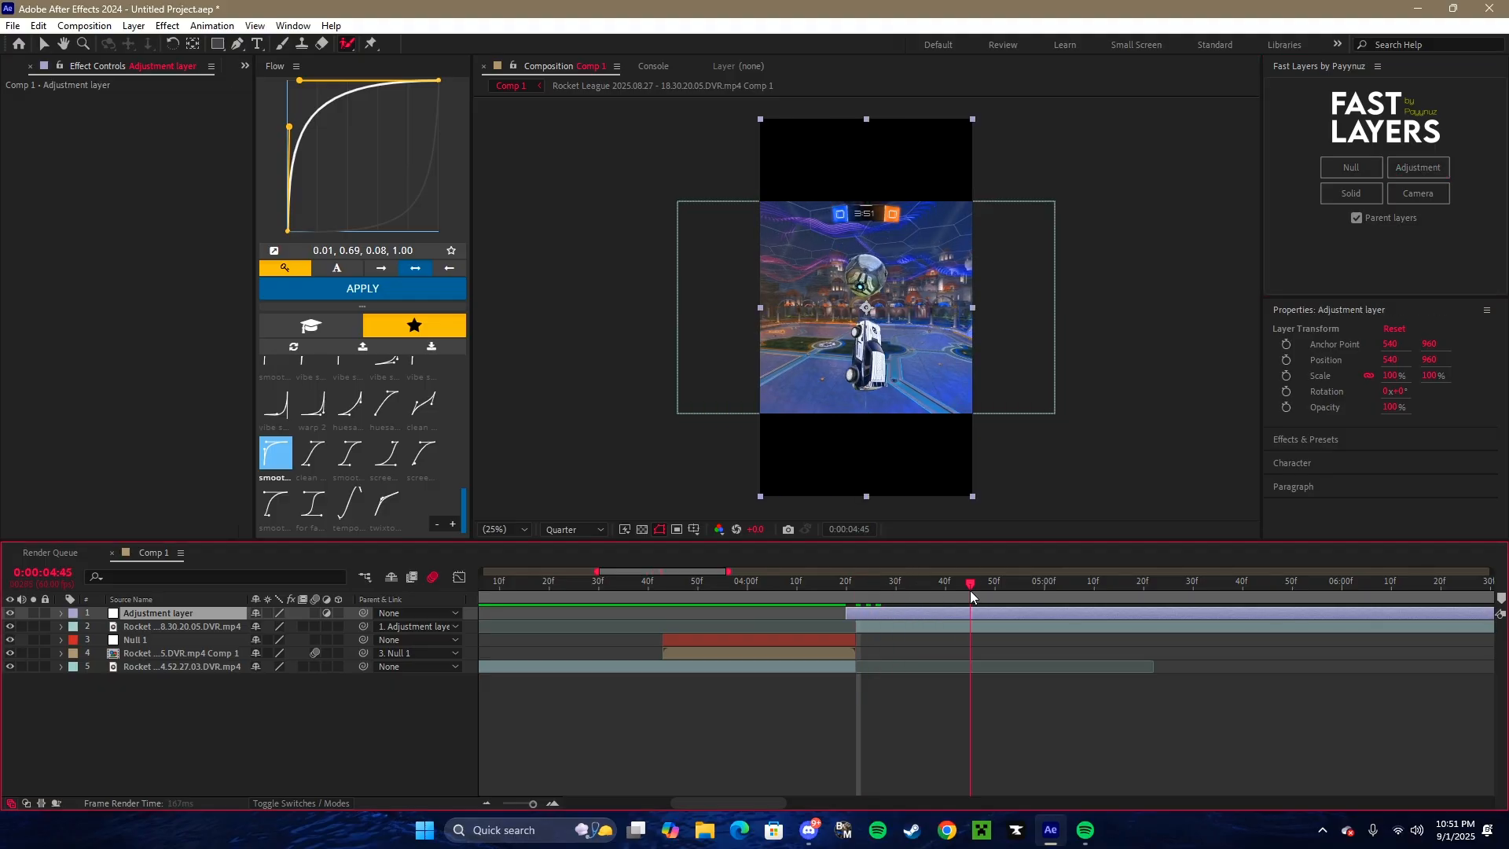
drag(867, 609, 877, 612)
drag(975, 585, 1025, 589)
key(ctrl+shift+d)
key(Delete)
drag(913, 588, 856, 586)
- Apply the "lacly halftone shake" preset to the adjustment layer at the start of the second clip
click(869, 608)
key(ctrl+space)
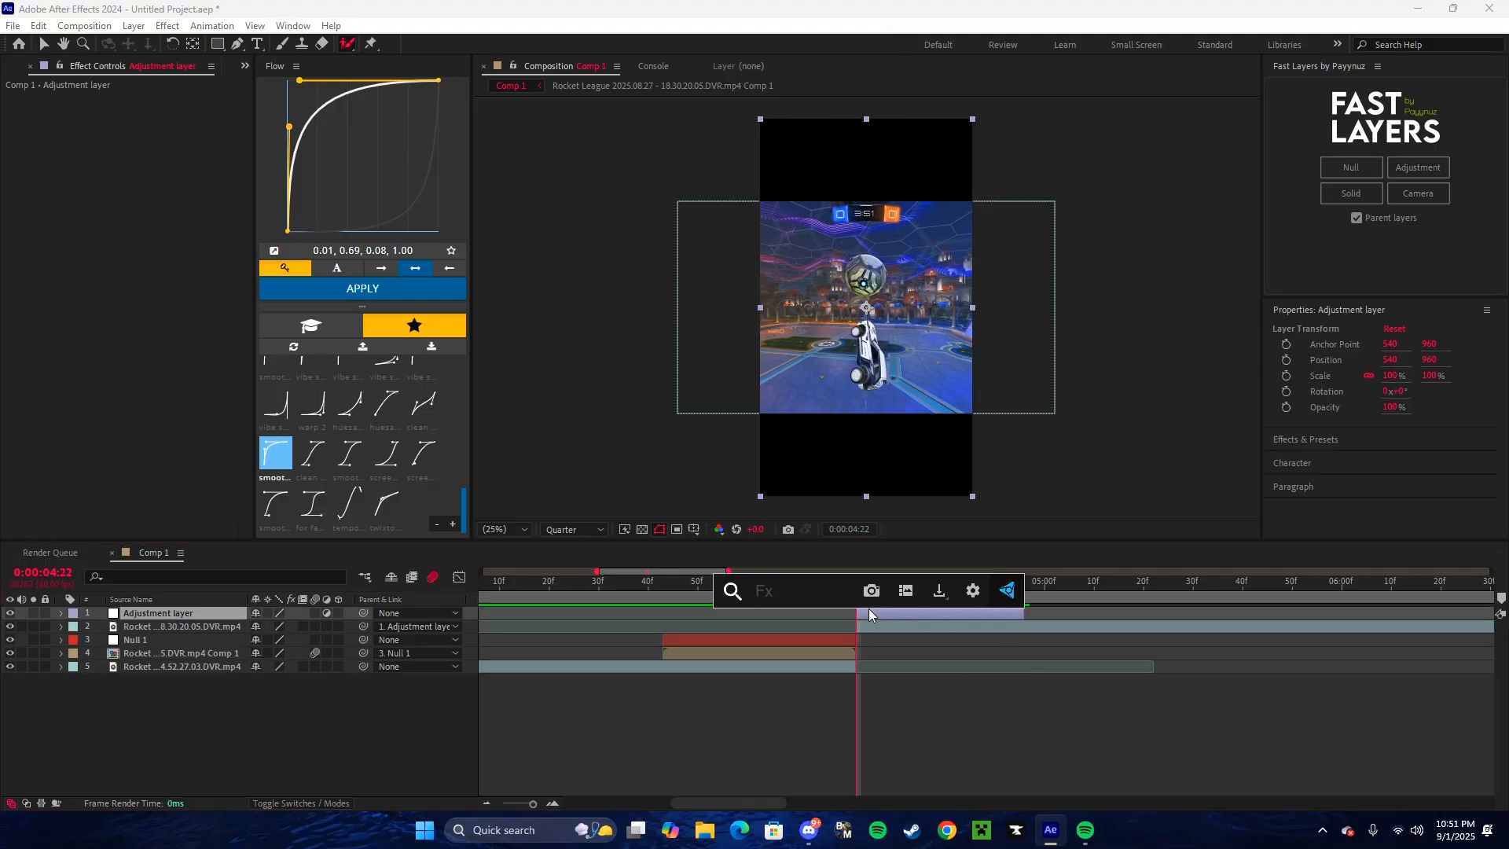
text(lacl)
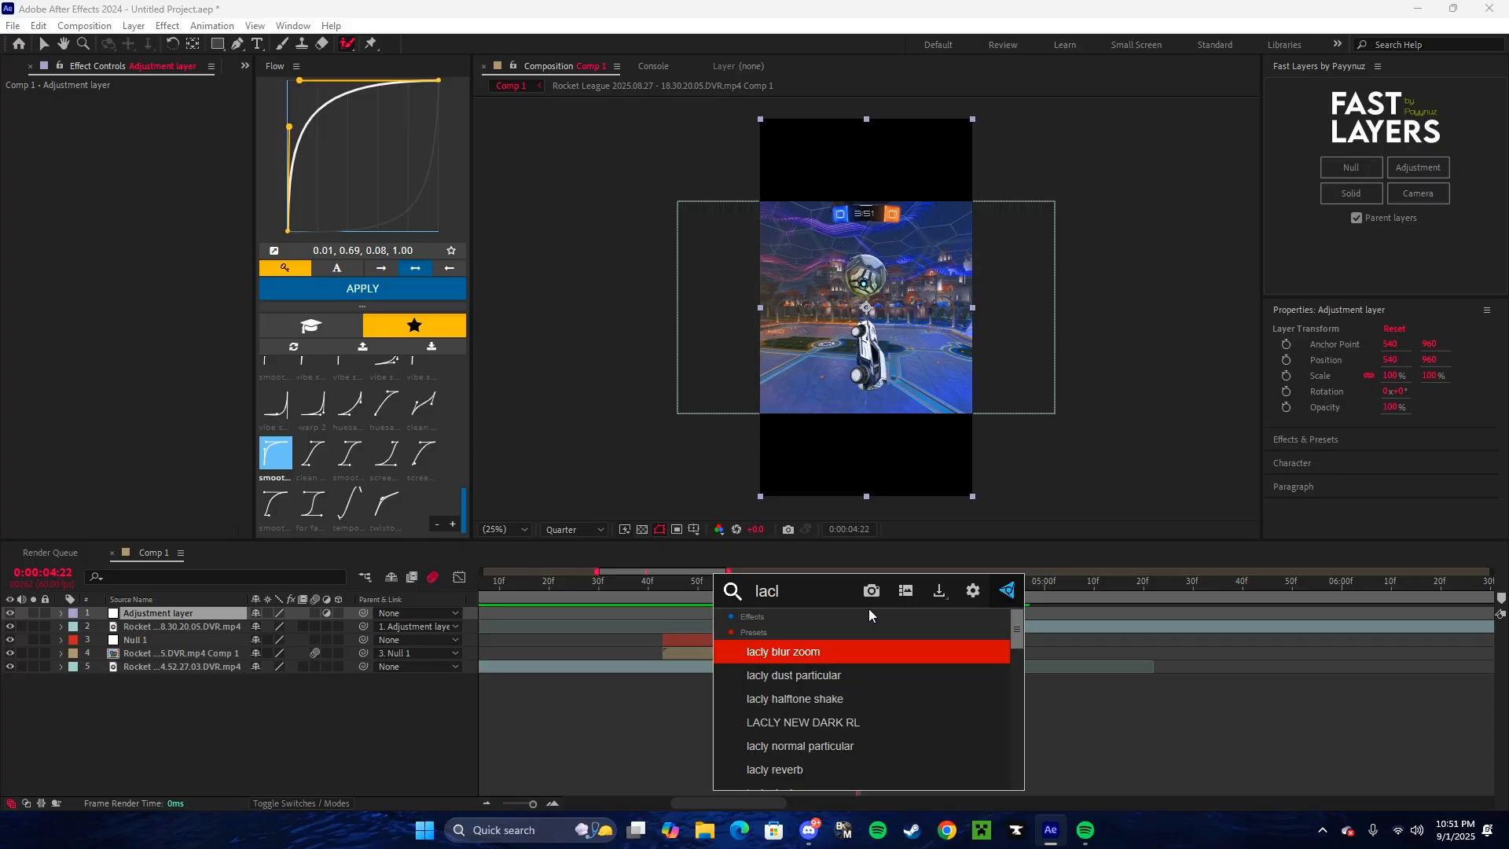
key(Down)
key(Down)
key(Return)
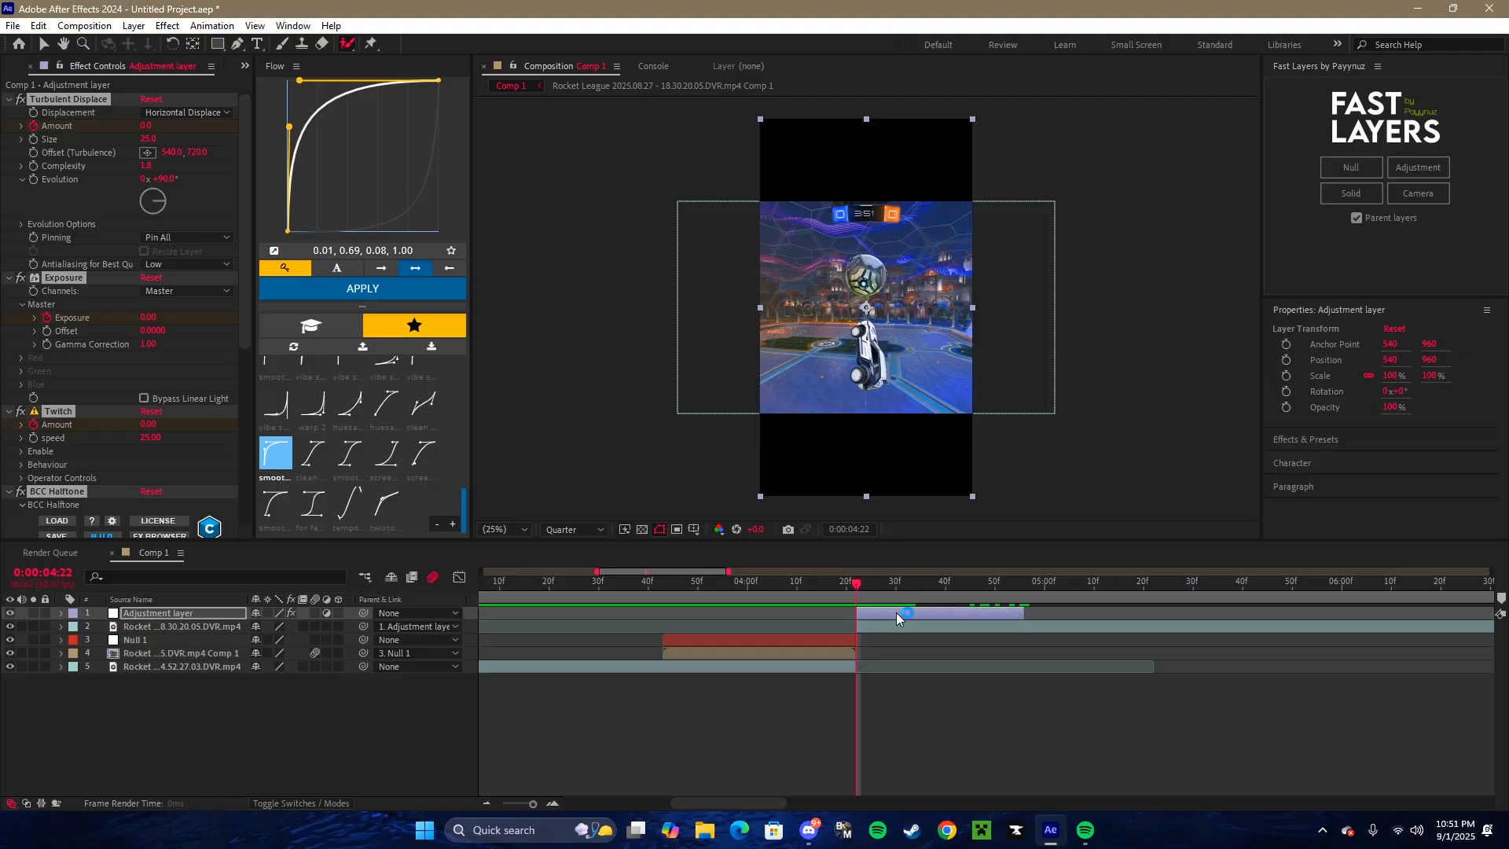
- Shift the adjustment layer about 10 frames earlier so the shake overlaps the cut, and preview the transition
drag(896, 611, 845, 614)
key(u)
click(555, 583)
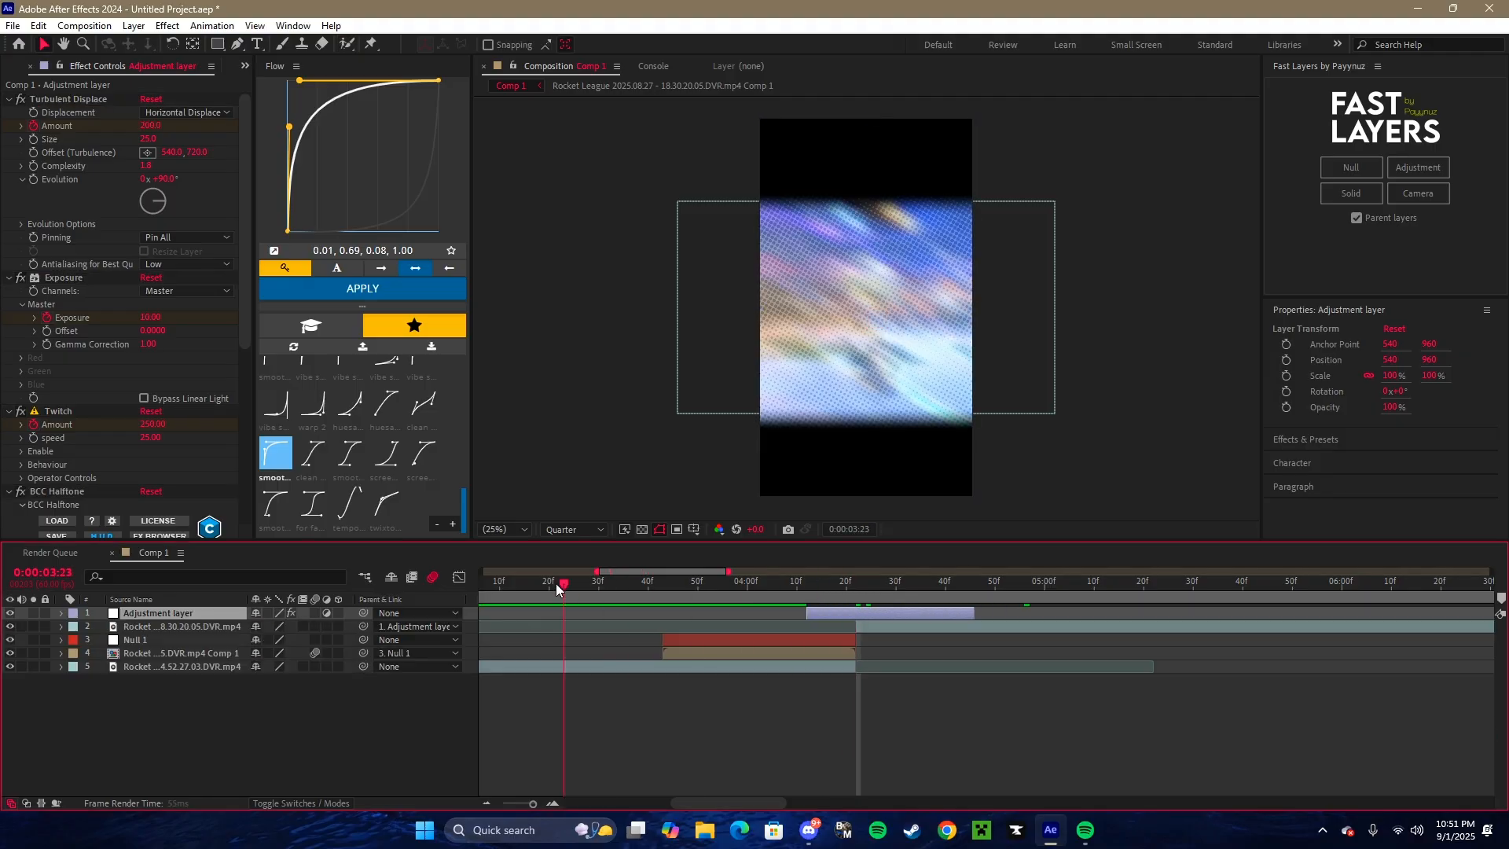
key(space)
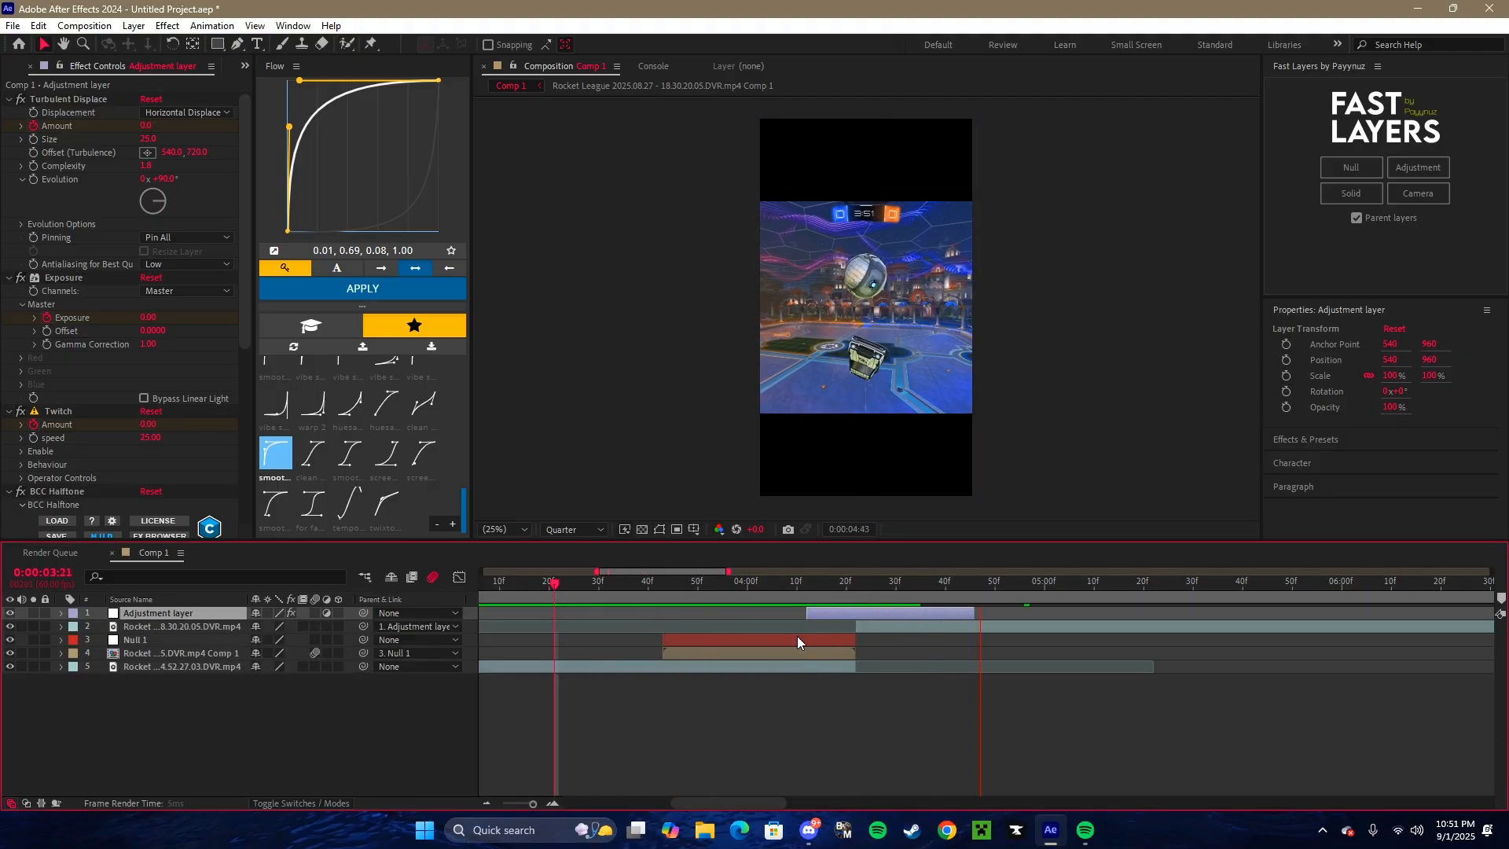
click(680, 597)
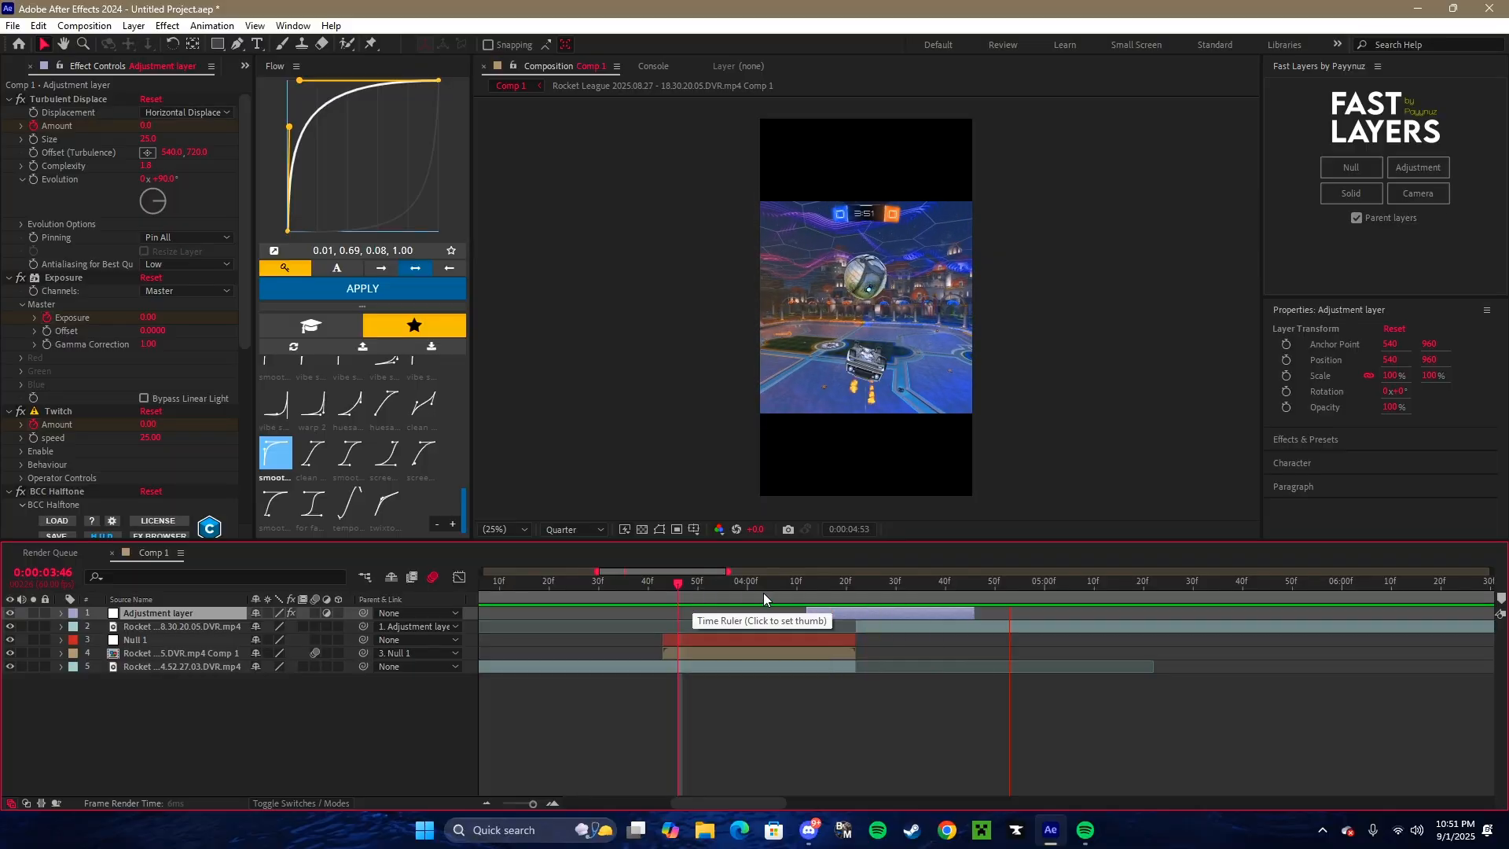
click(693, 599)
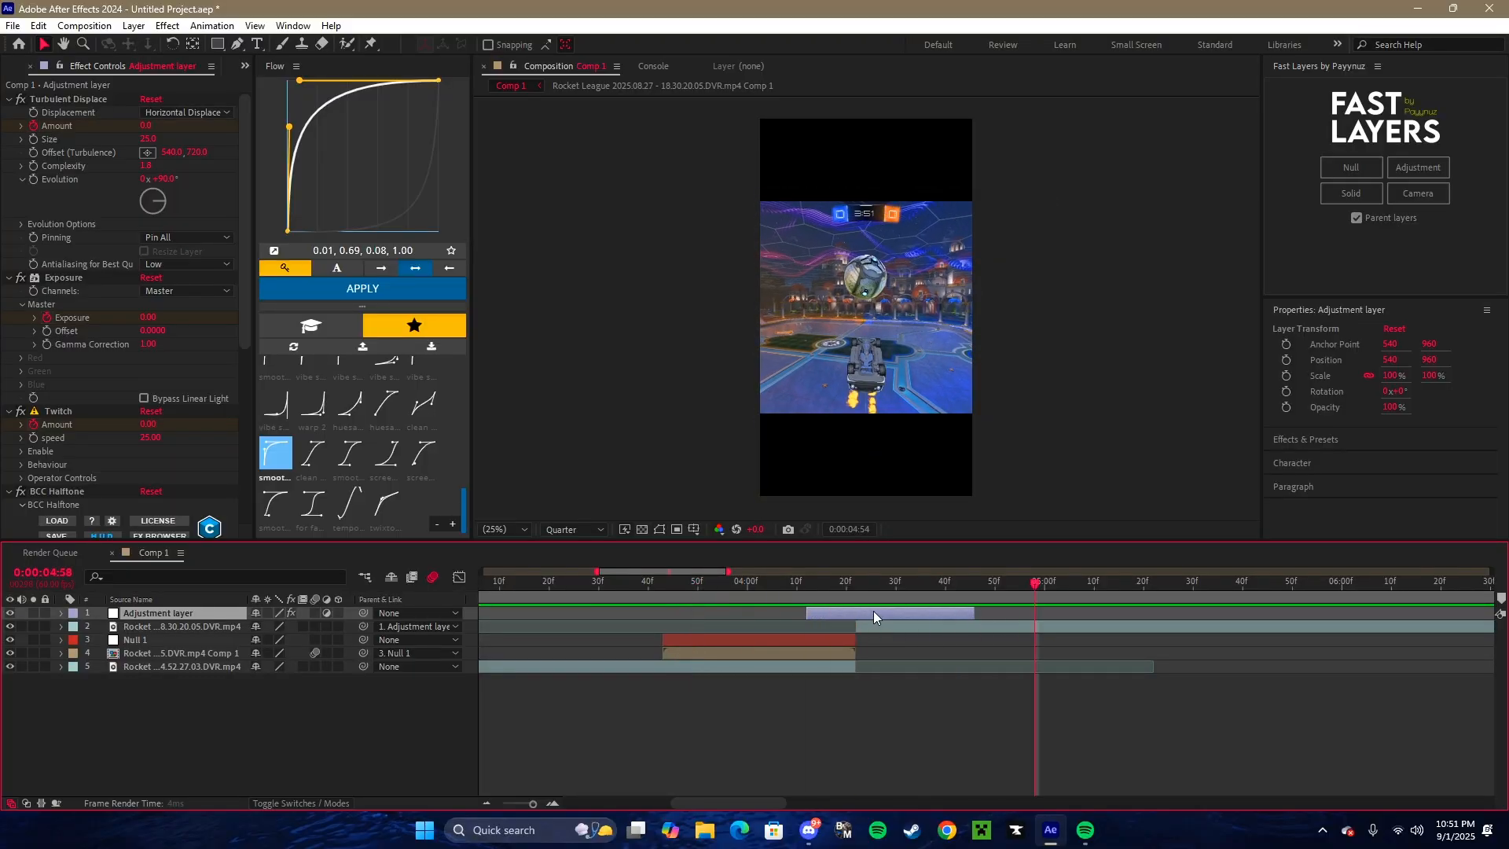
- Delete the shake adjustment layer, preview the transition without it, and undo the deletion
key(Delete)
click(705, 599)
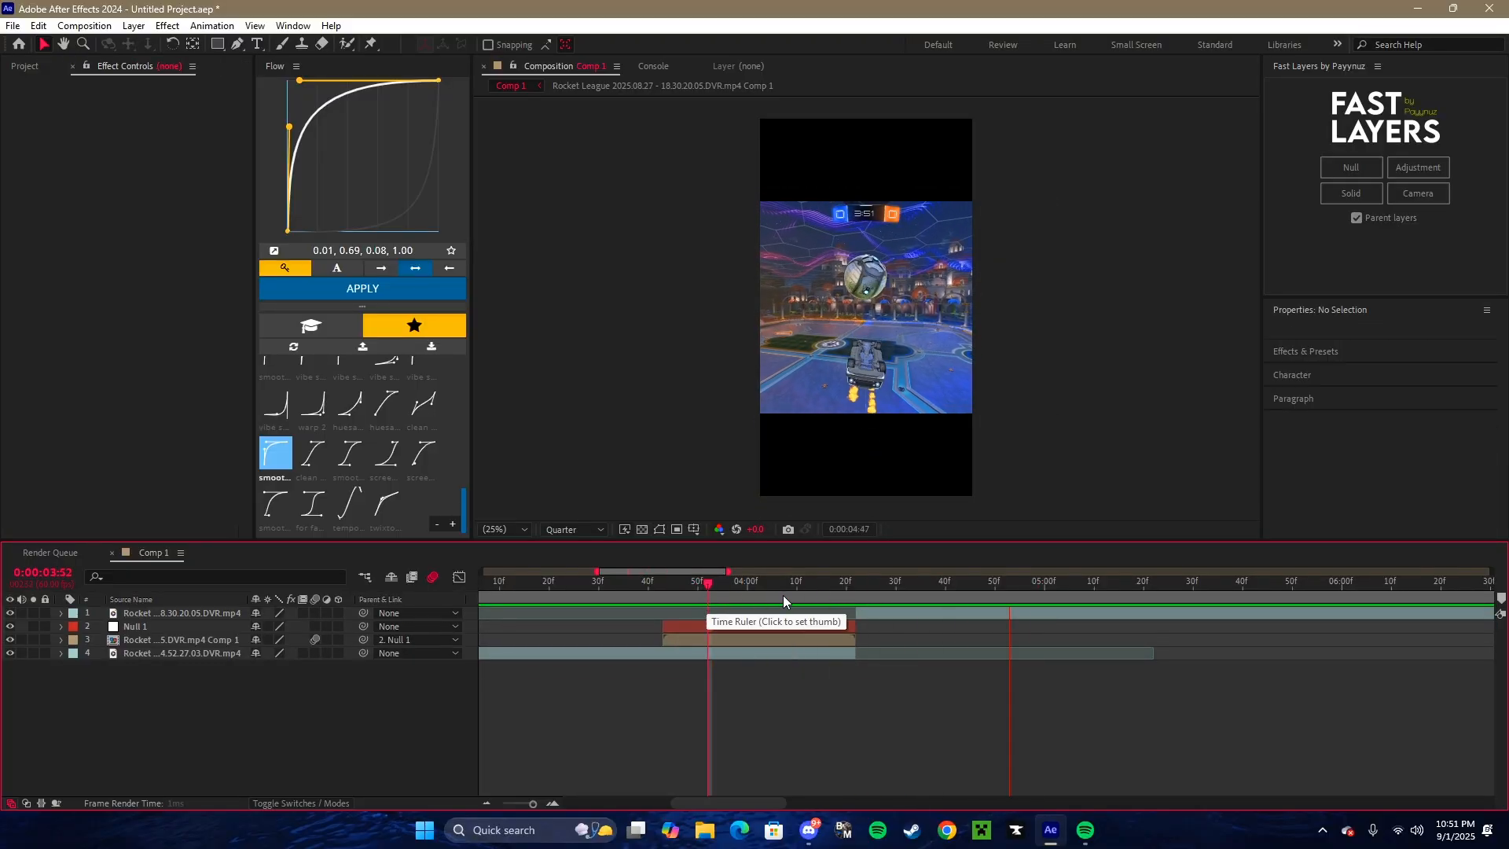
drag(662, 595, 771, 597)
key(ctrl+z)
key(space)
key(ctrl+z)
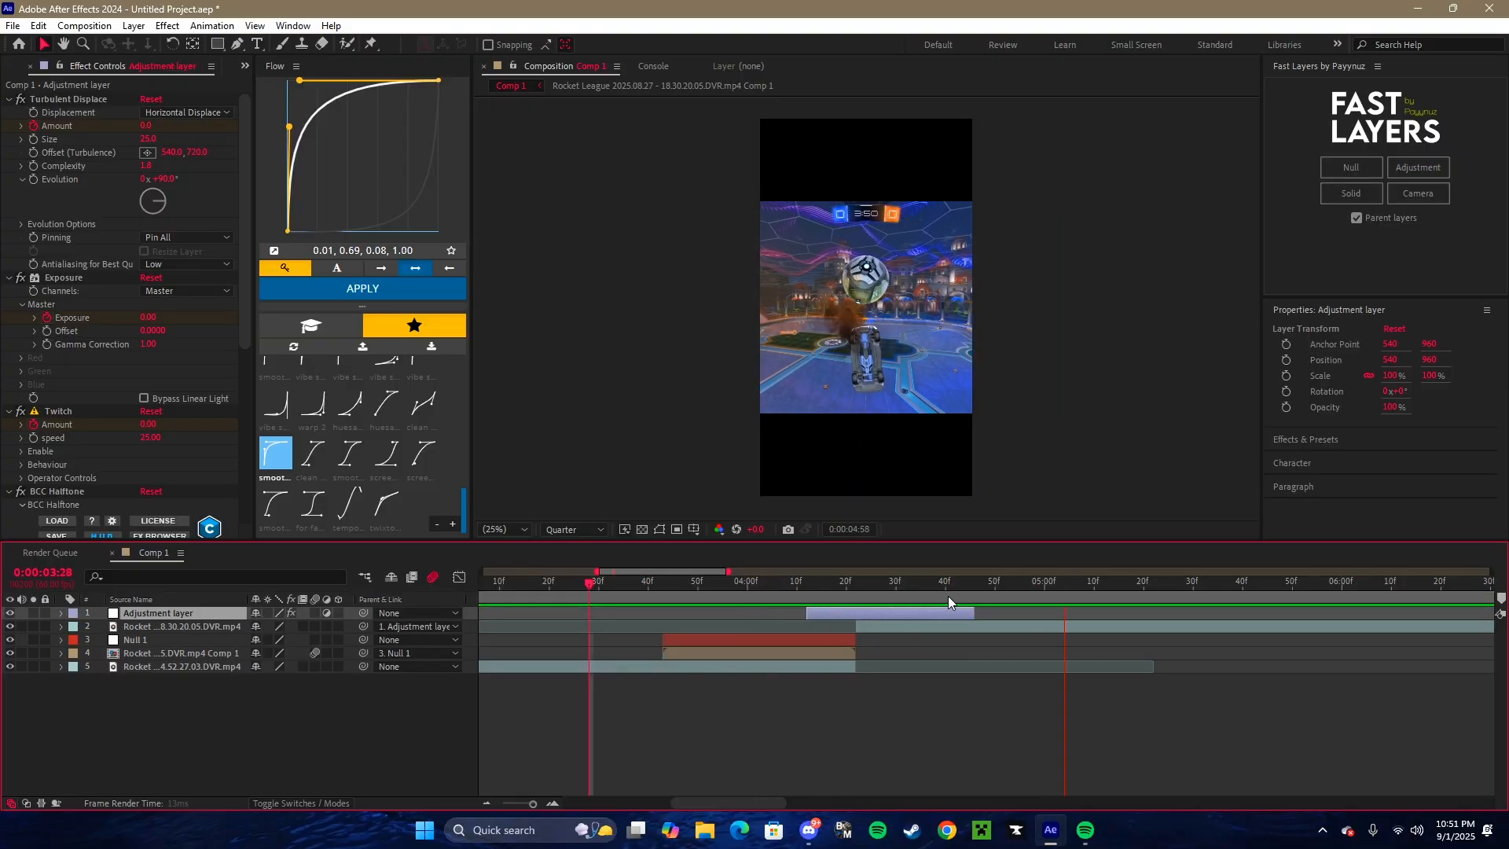
- Replay the transition with the halftone shake and remove the adjustment layer from Comp 1
drag(948, 596, 665, 589)
key(u)
key(u)
key(u)
click(514, 802)
key(space)
key(Delete)
click(552, 803)
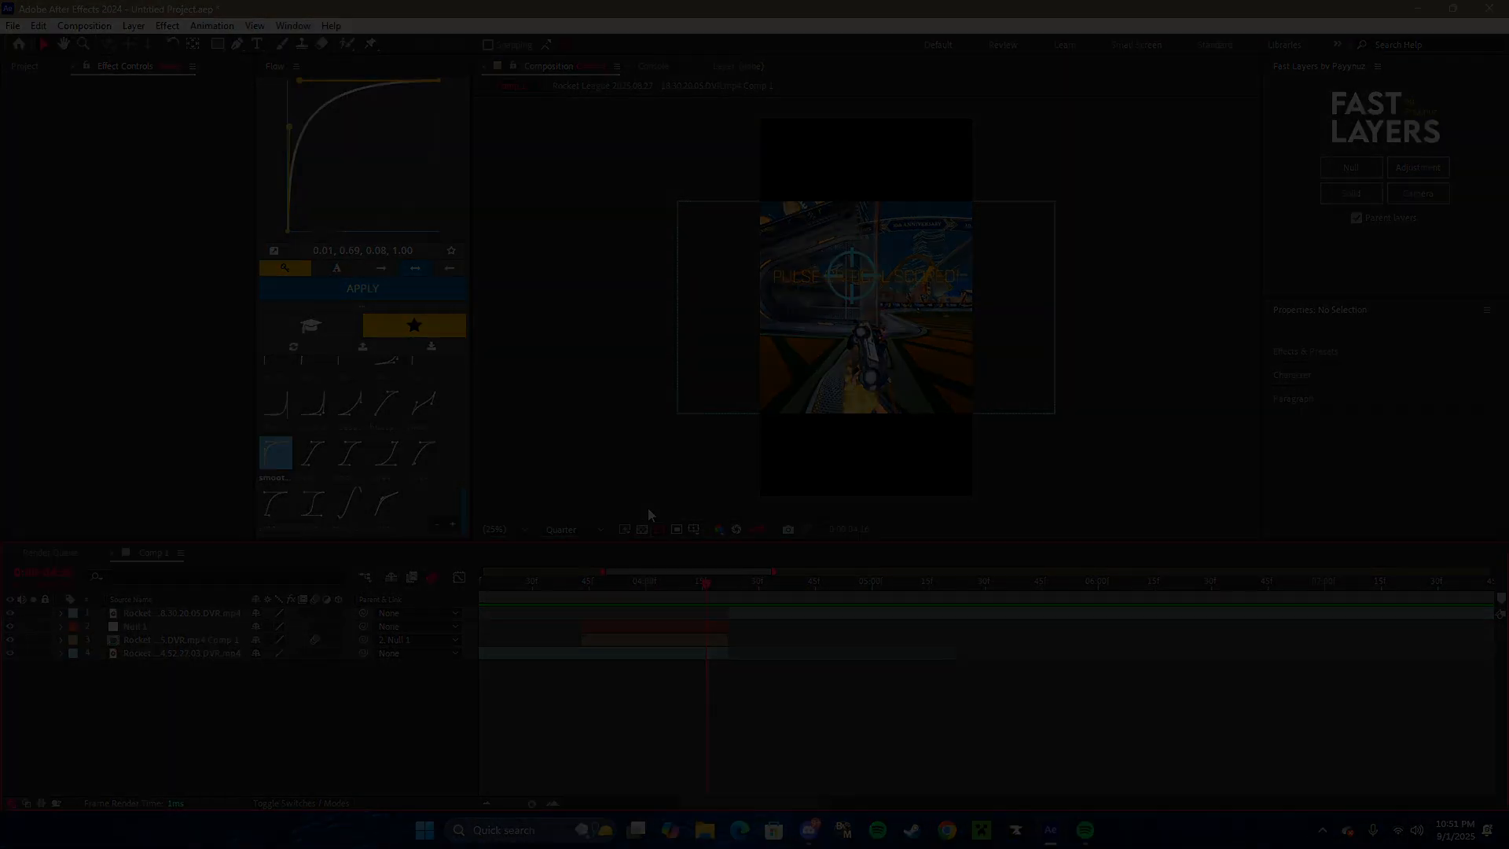